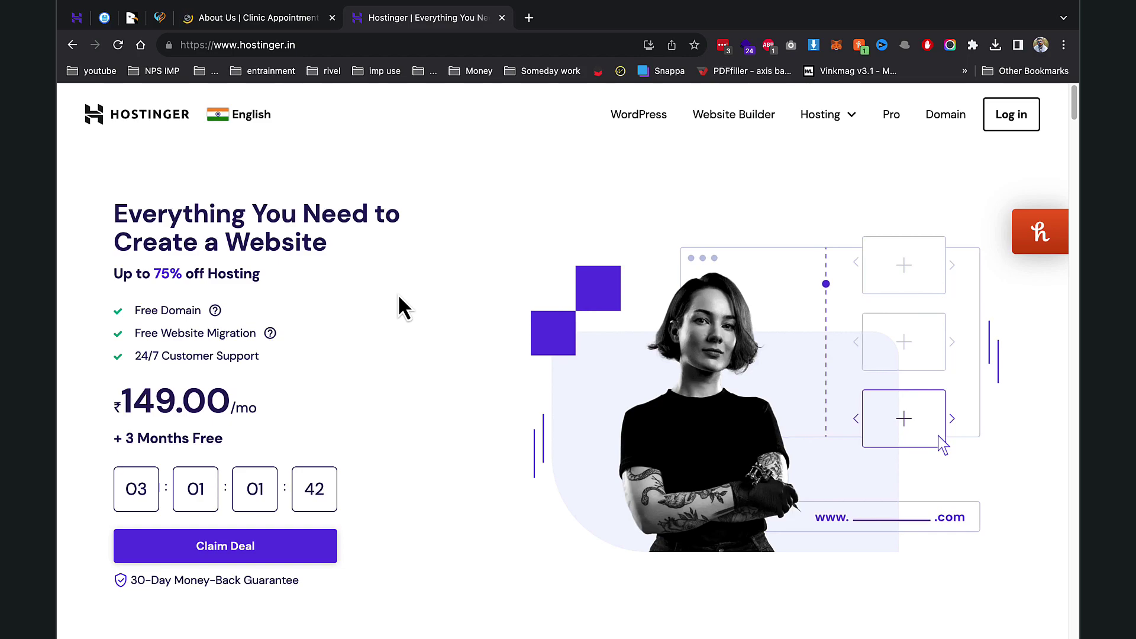
Scroll through the Hostinger hosting plans' feature lists, then return to the InfyCare CodeCanyon page
scroll(399, 297, "down", 10)
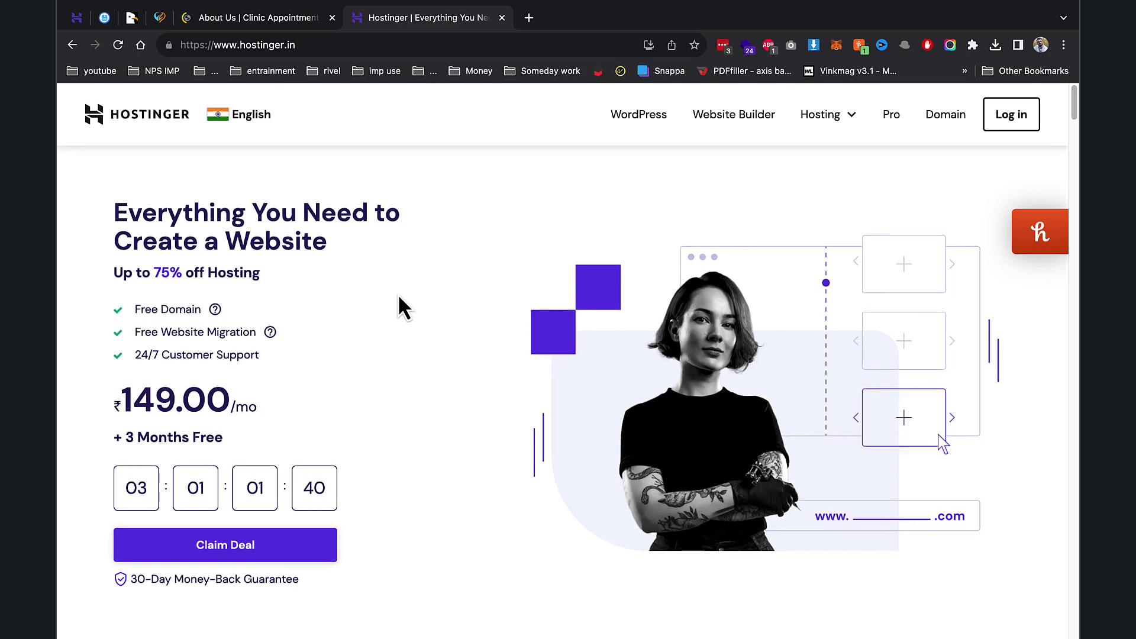
scroll(399, 297, "down", 4)
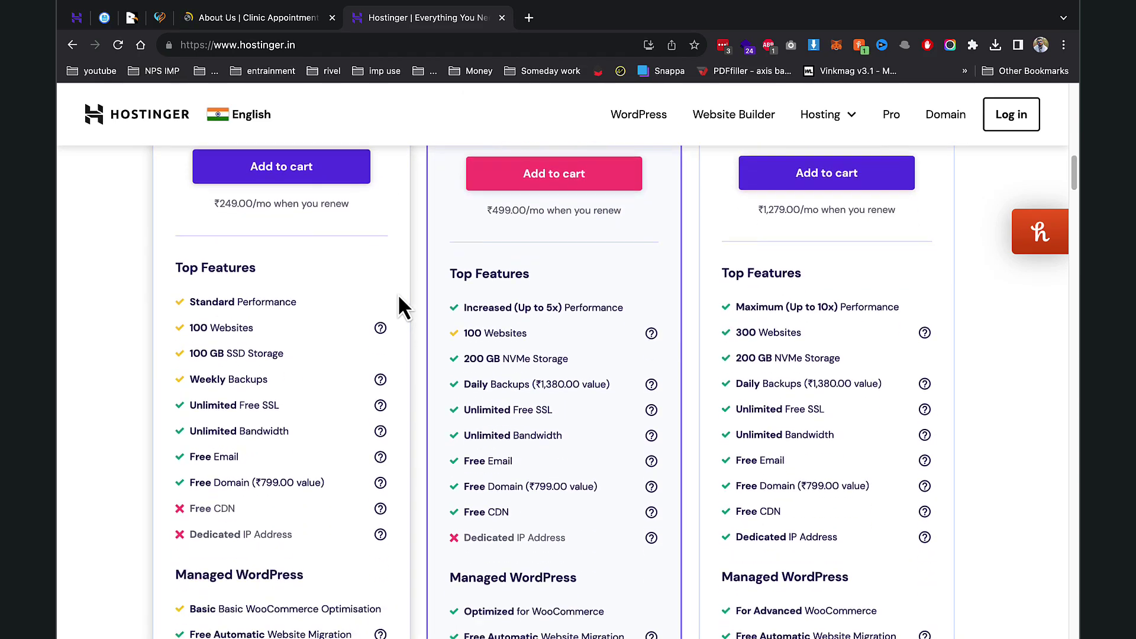
scroll(399, 297, "down", 2)
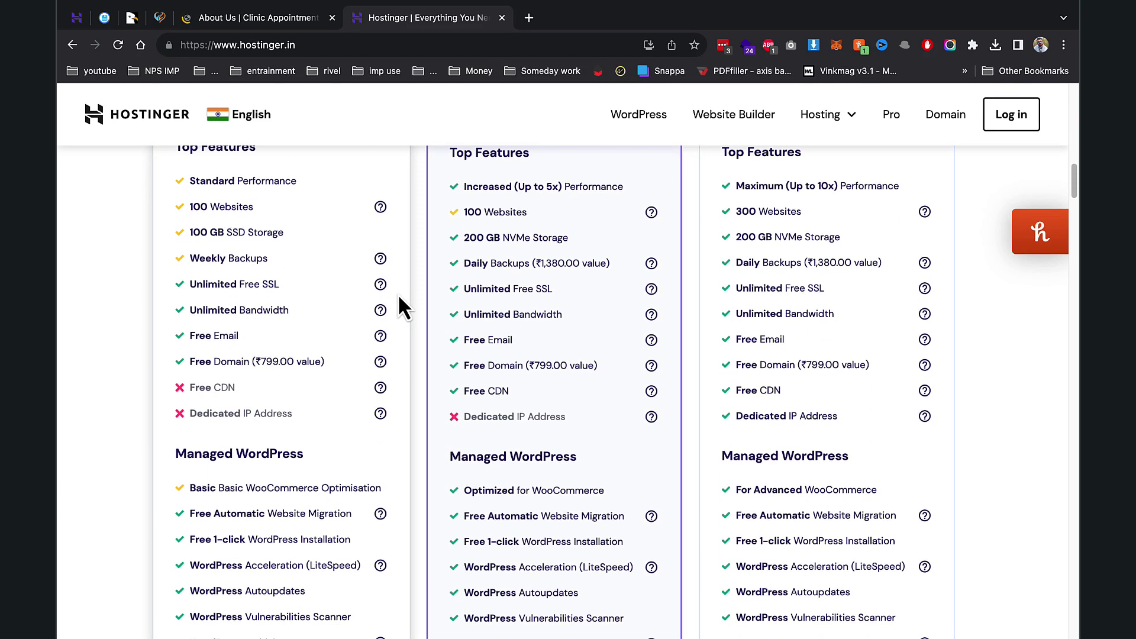
scroll(398, 293, "down", 1)
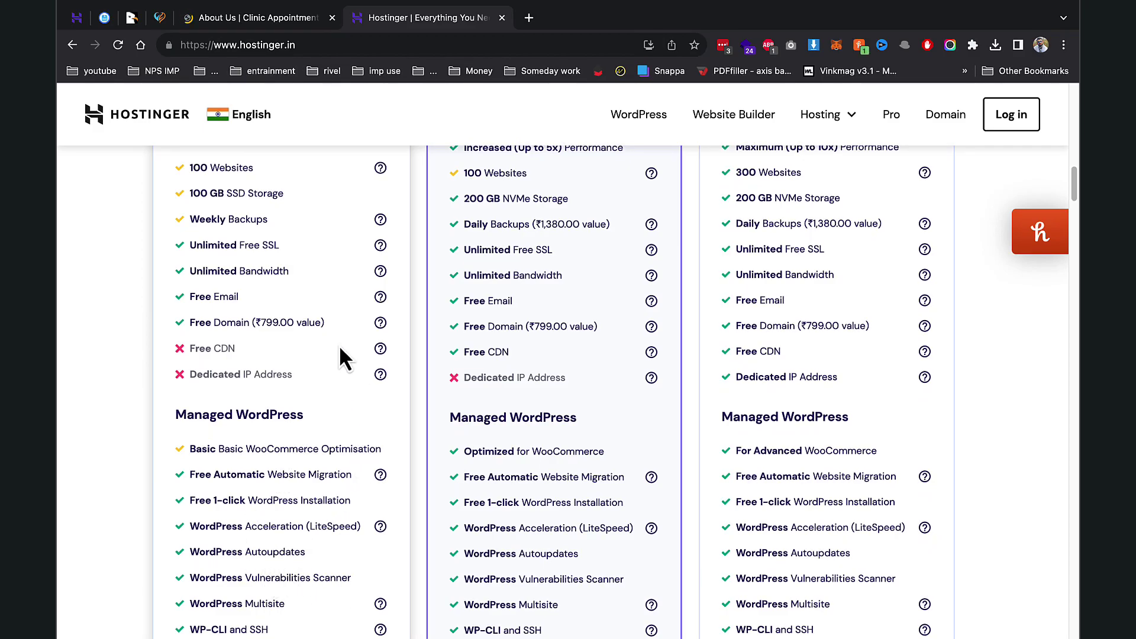
left_click(131, 18)
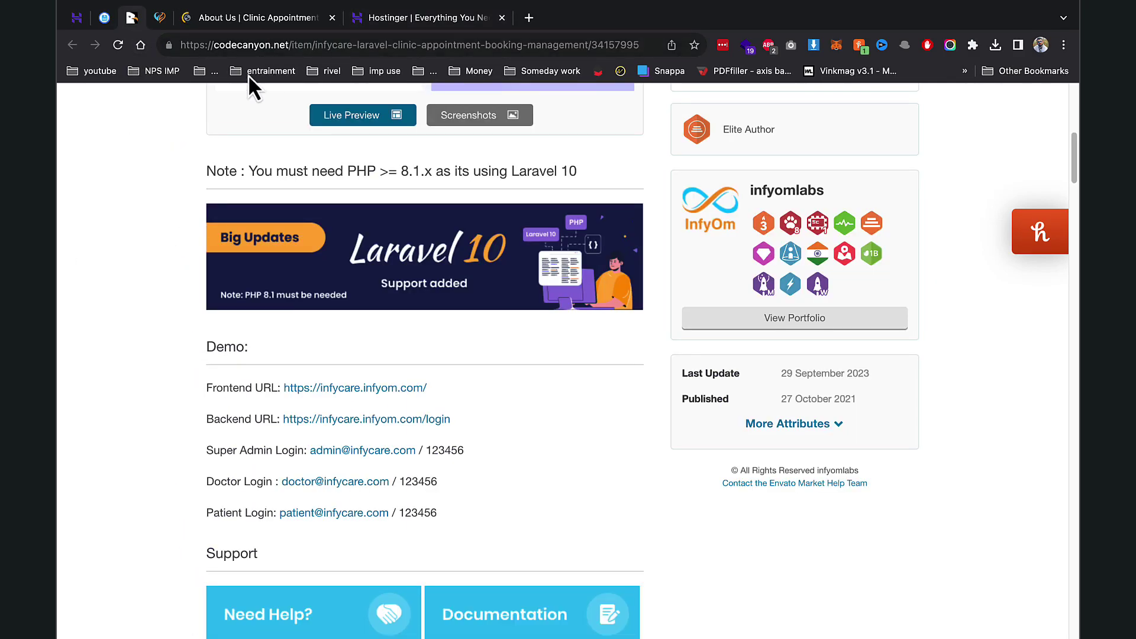
Open the website's File Manager from the hPanel dashboard and switch to the new File Browser
scroll(355, 131, "up", 10)
scroll(687, 346, "down", 5)
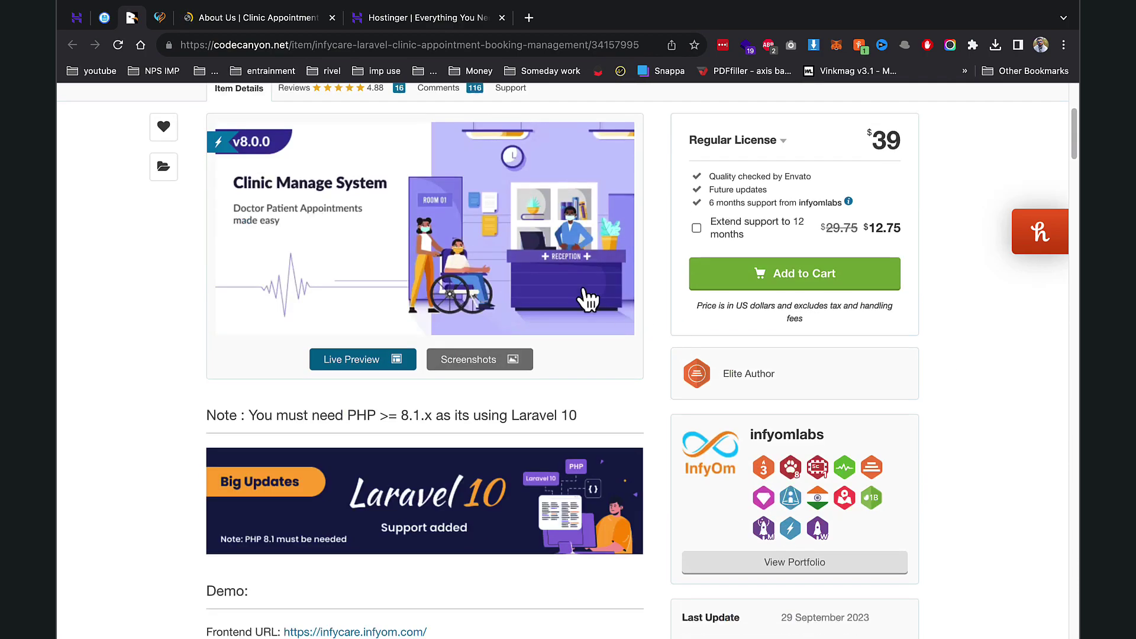
left_click(254, 17)
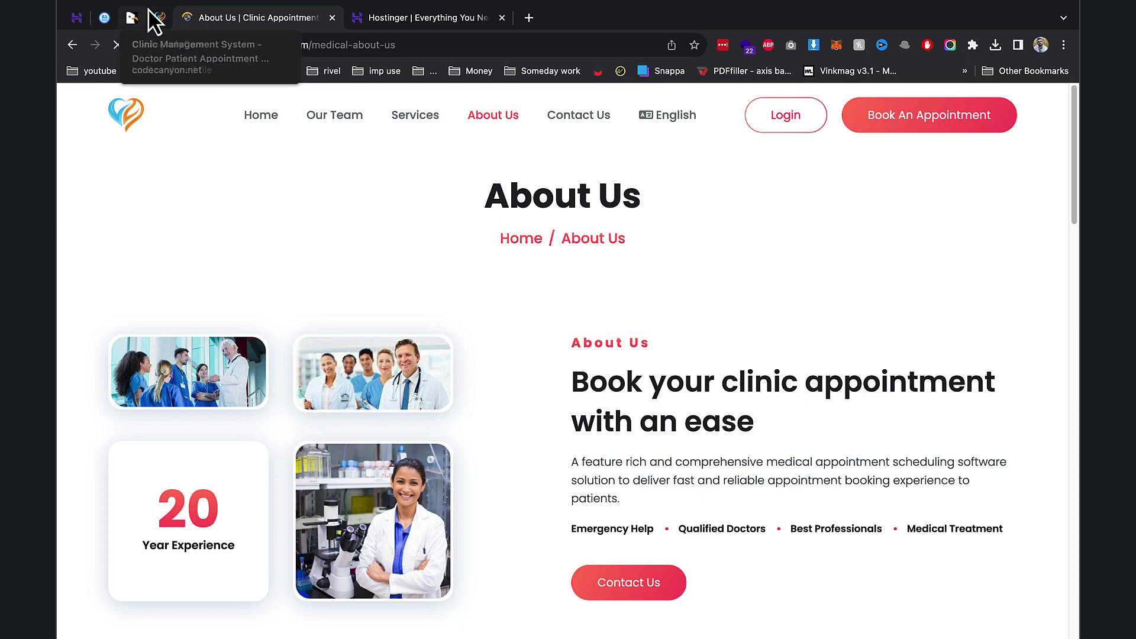
left_click(113, 19)
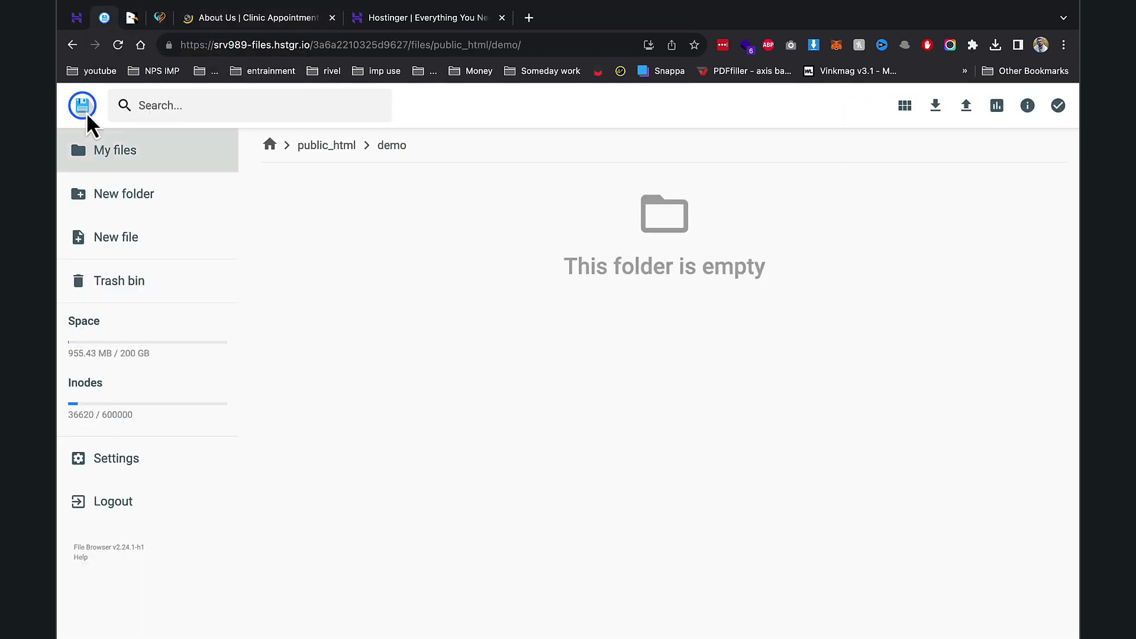
left_click(75, 19)
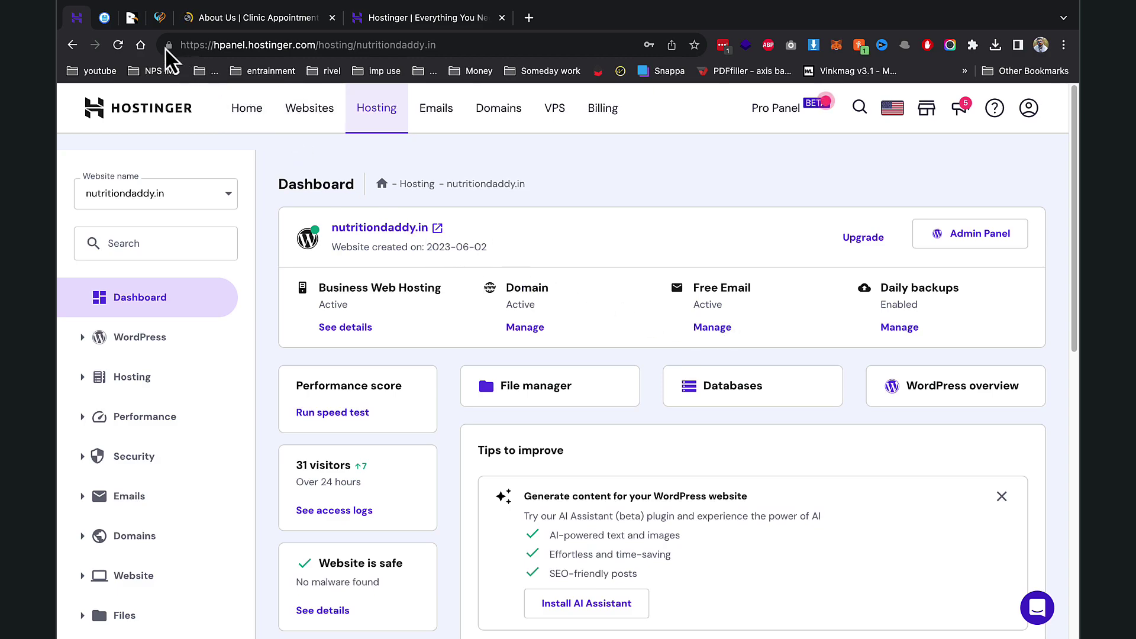
left_click(533, 387)
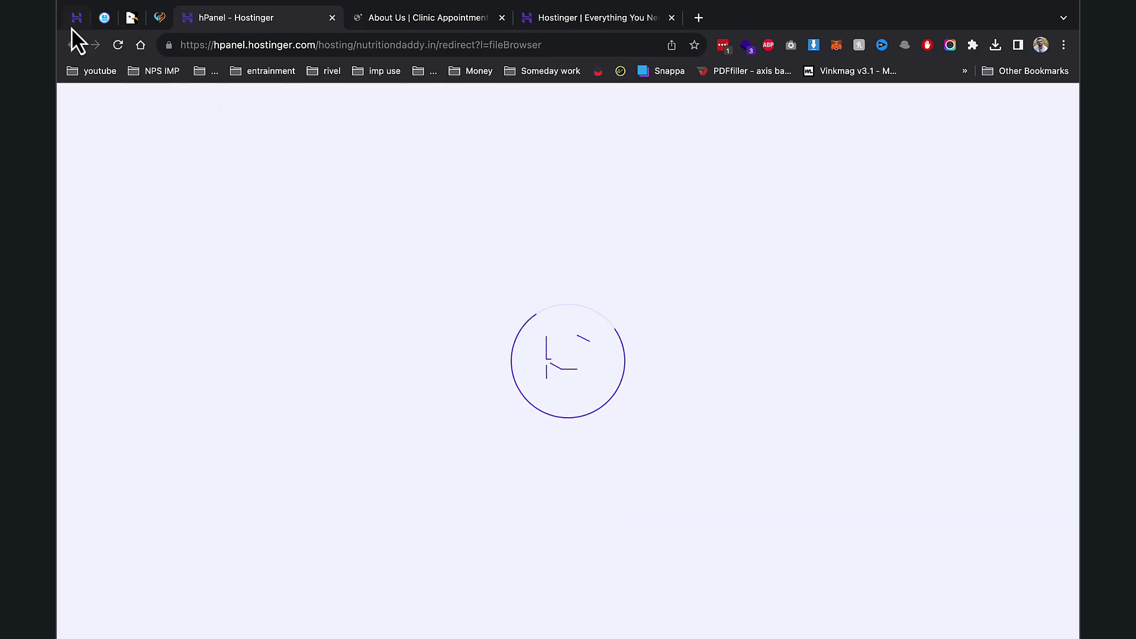
left_click(72, 24)
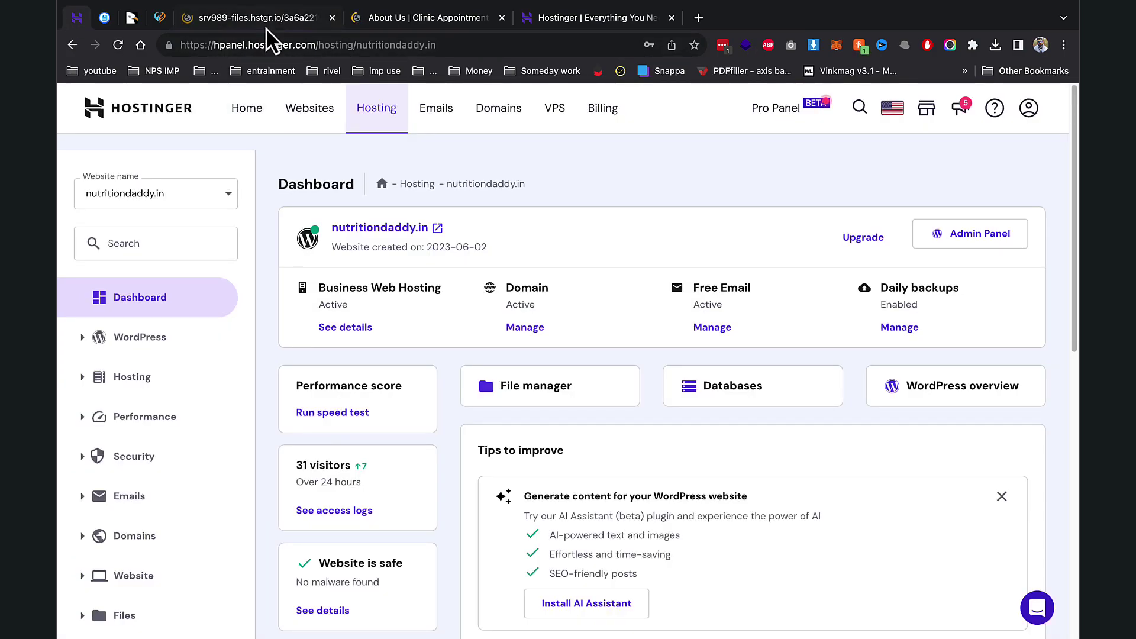
left_click(231, 20)
Open public_html/demo, then close the About Us, Hostinger website and CodeCanyon tabs
double_click(309, 221)
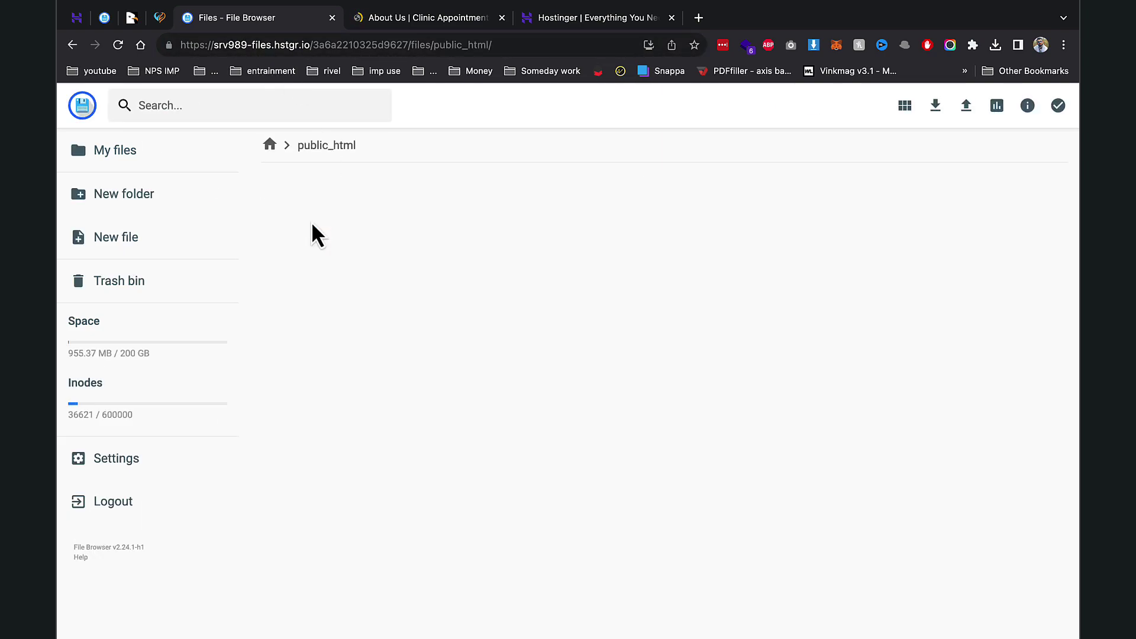
double_click(310, 221)
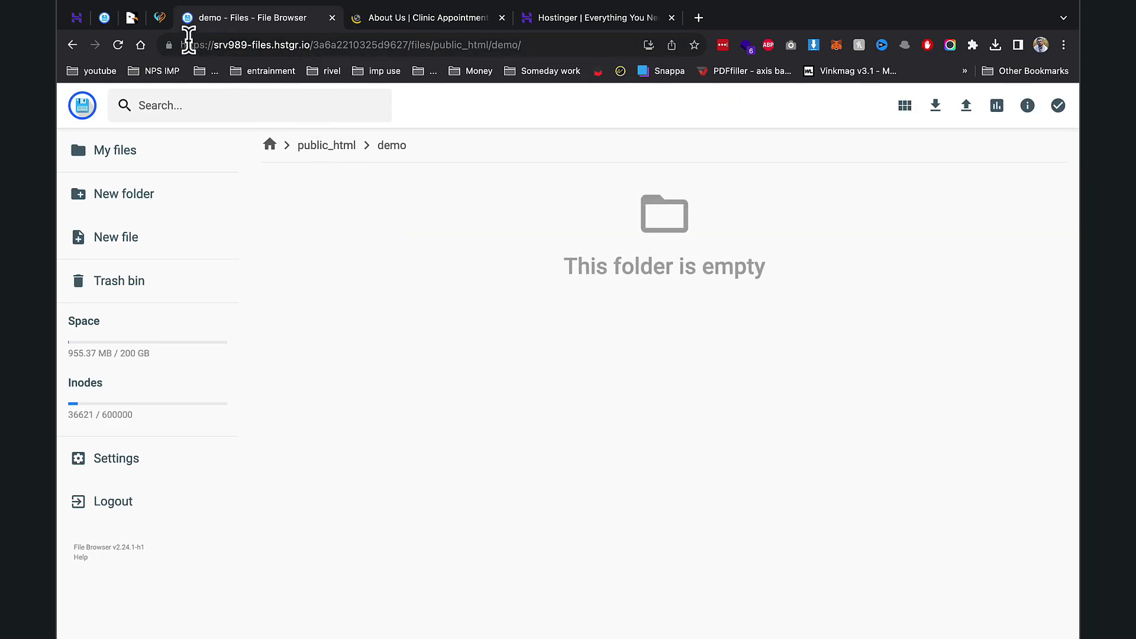
left_click(160, 20)
right_click(160, 18)
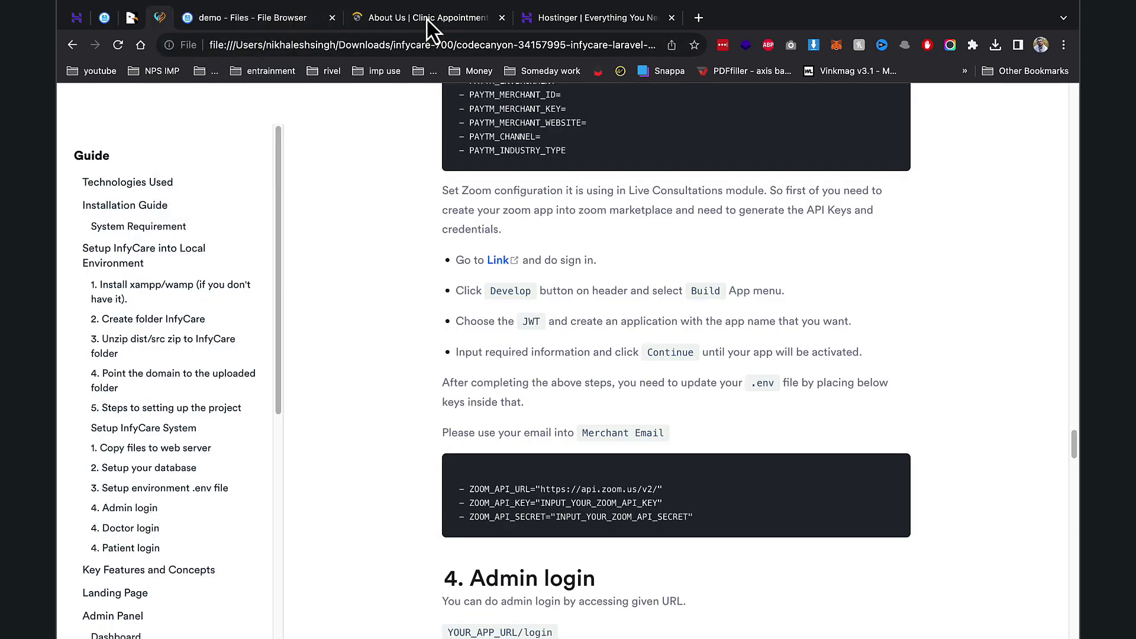
left_click(454, 18)
left_click(502, 18)
left_click(502, 17)
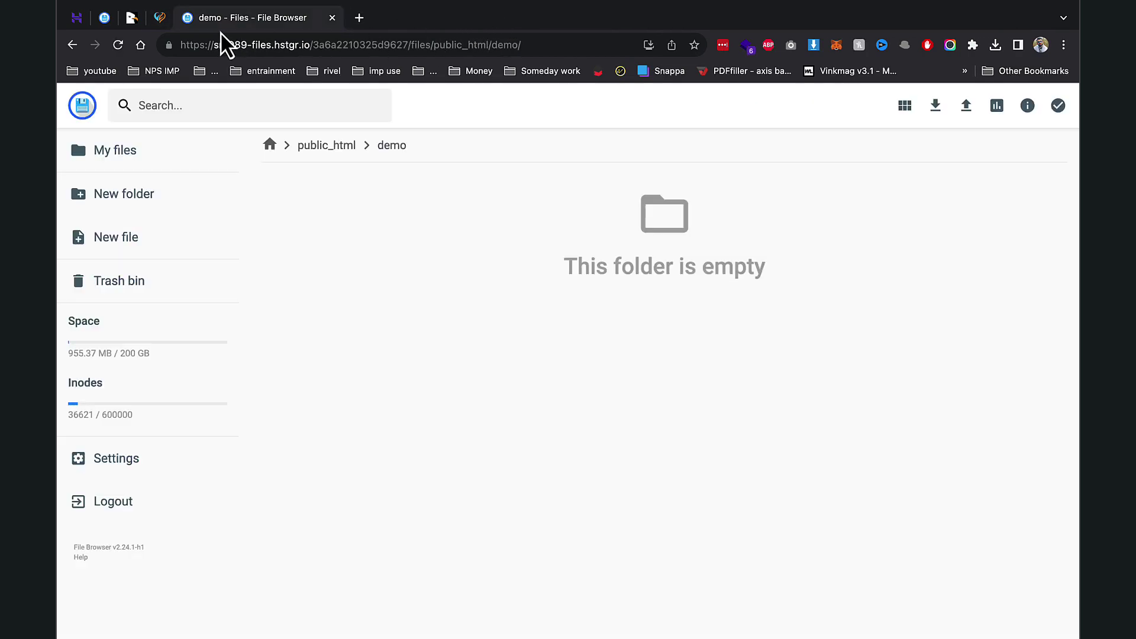
right_click(140, 27)
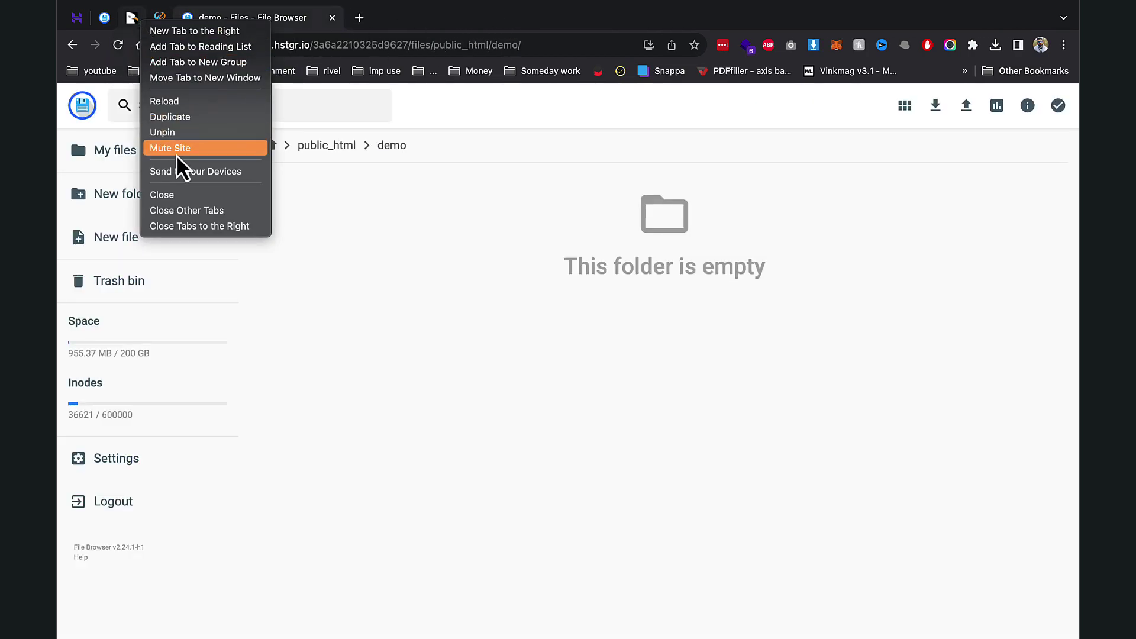
left_click(178, 194)
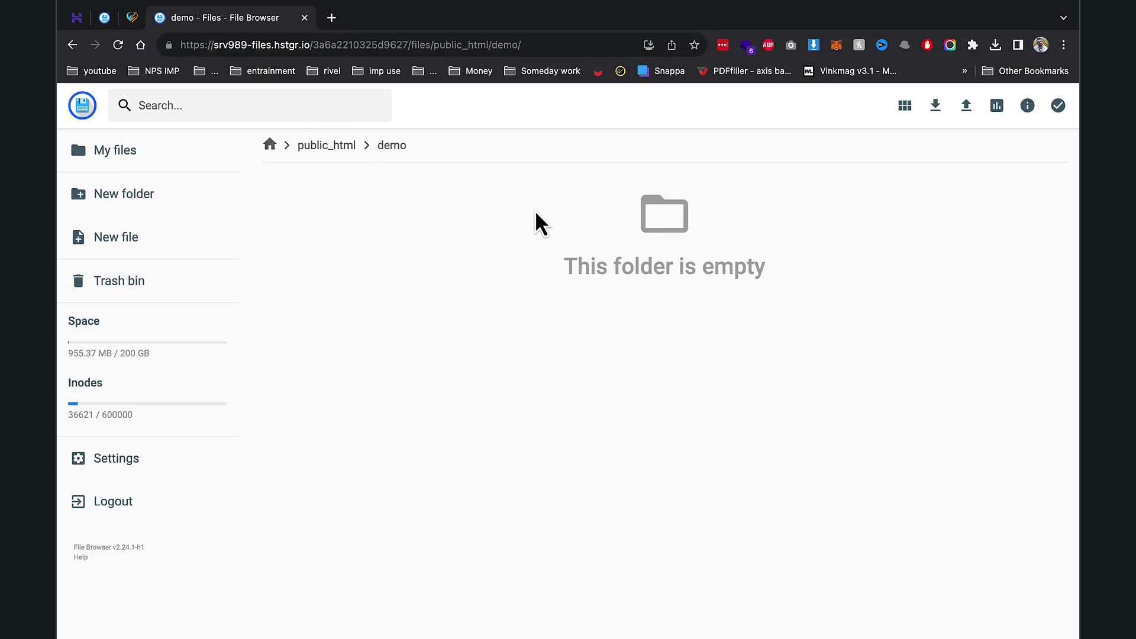
Start a single-file upload of dist.zip into the demo folder
left_click(966, 107)
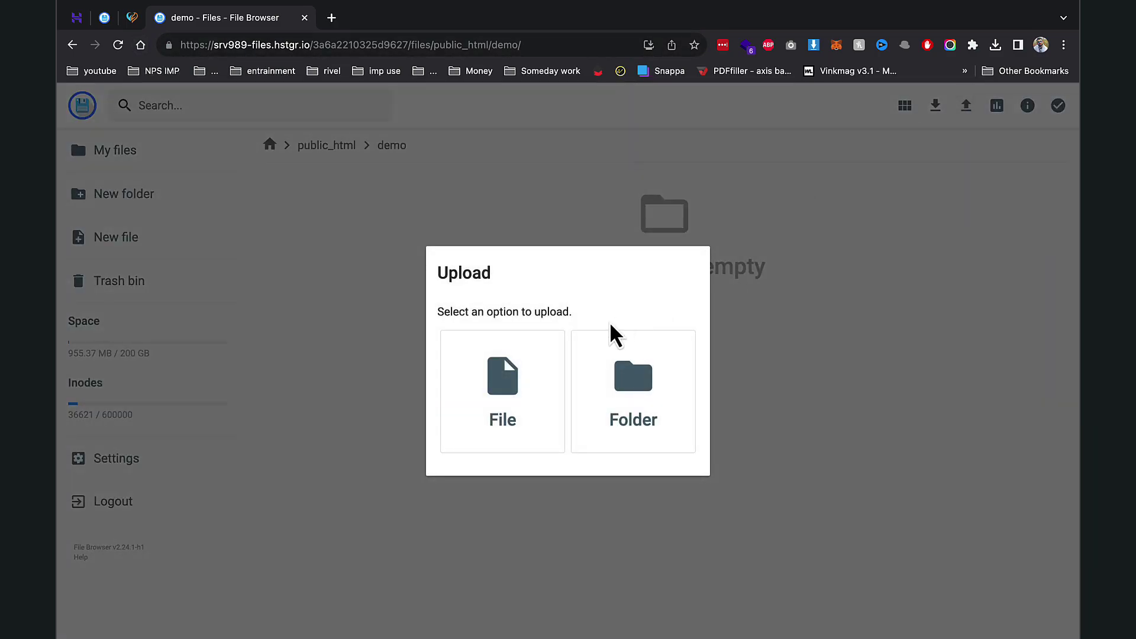
left_click(502, 363)
double_click(325, 248)
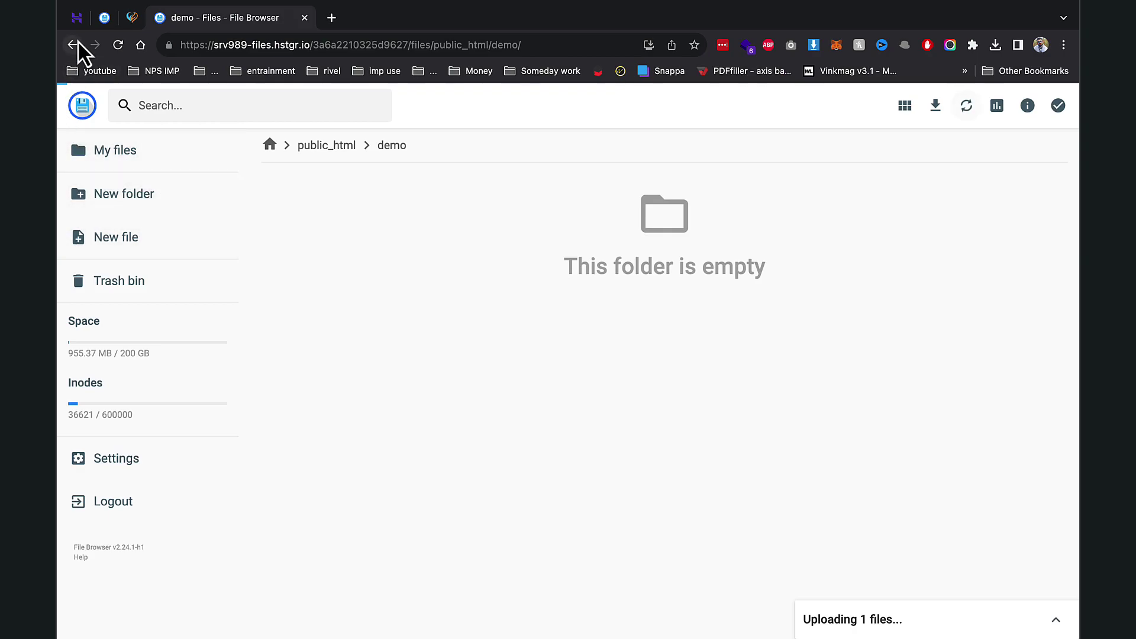
left_click(76, 18)
scroll(261, 244, "down", 6)
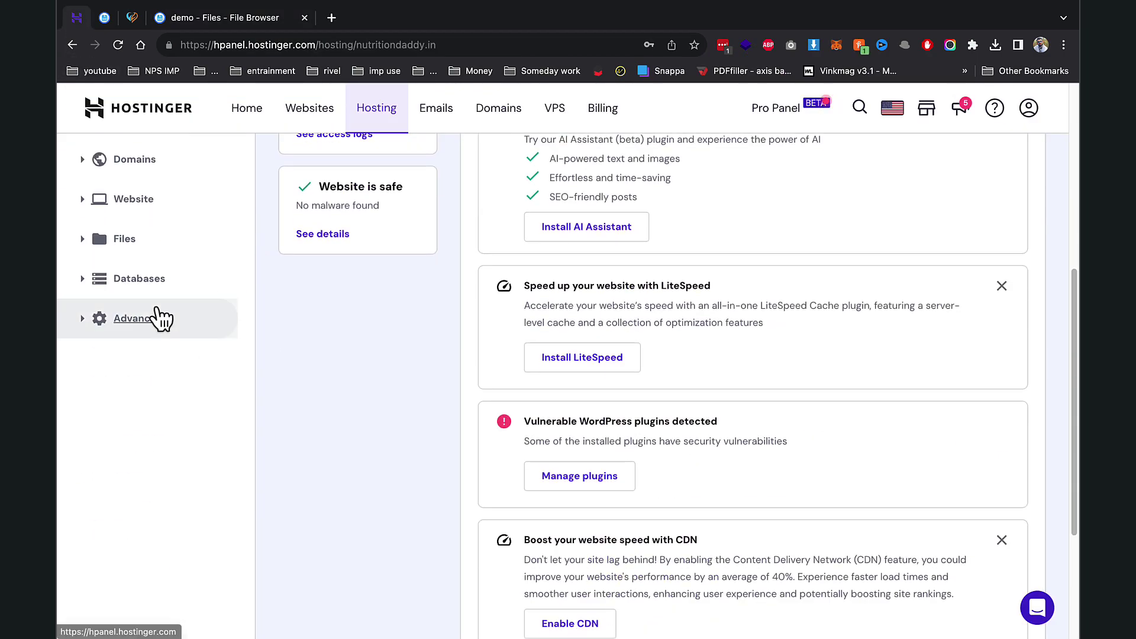
Under Databases > Management, create a MySQL database and user both named demo, with a password
left_click(155, 284)
left_click(131, 313)
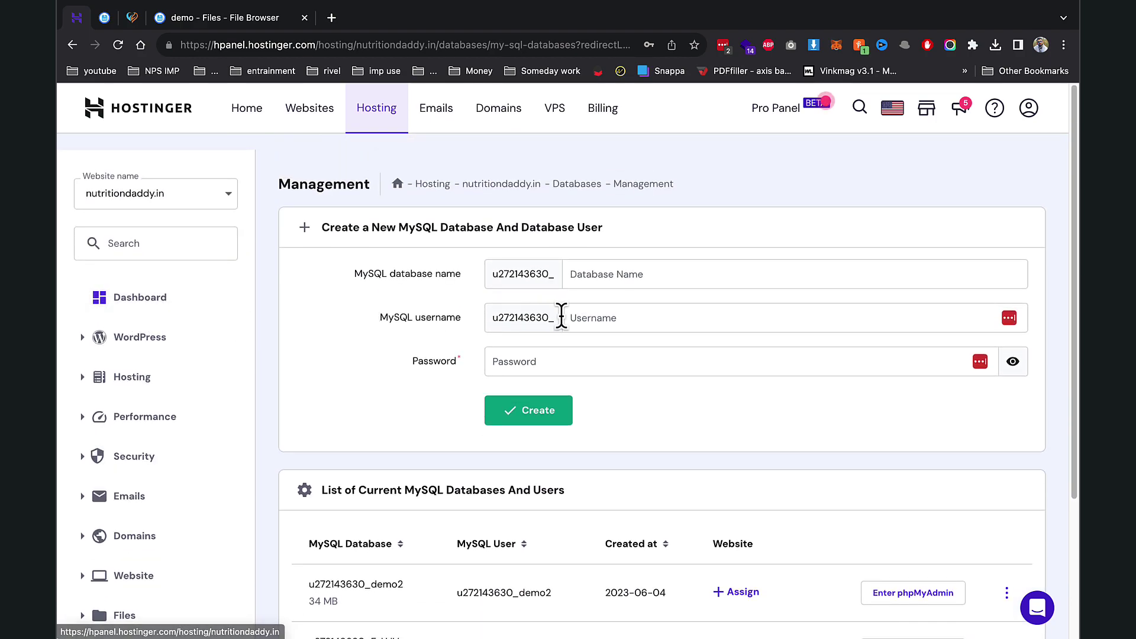
left_click(589, 282)
key("Tab")
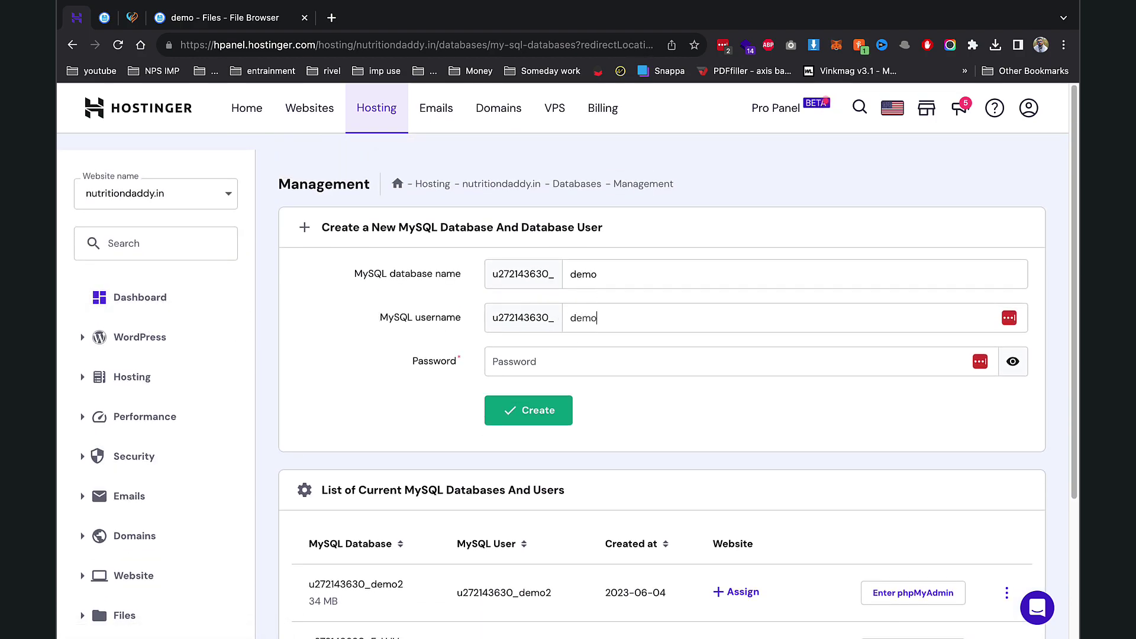
key("Tab")
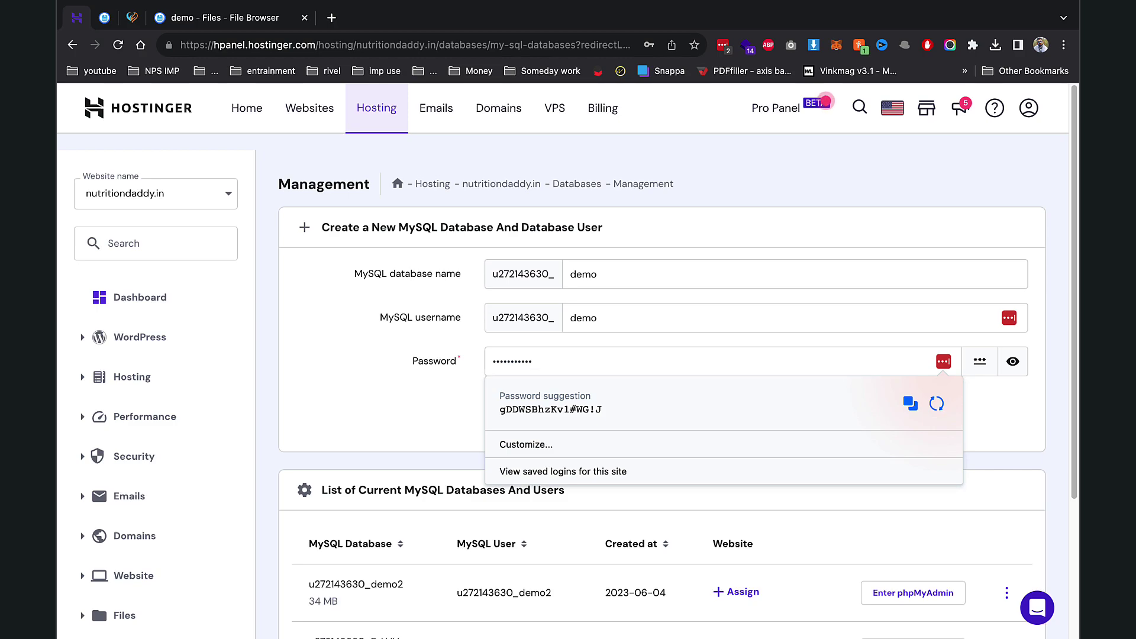
left_click(635, 225)
left_click(552, 410)
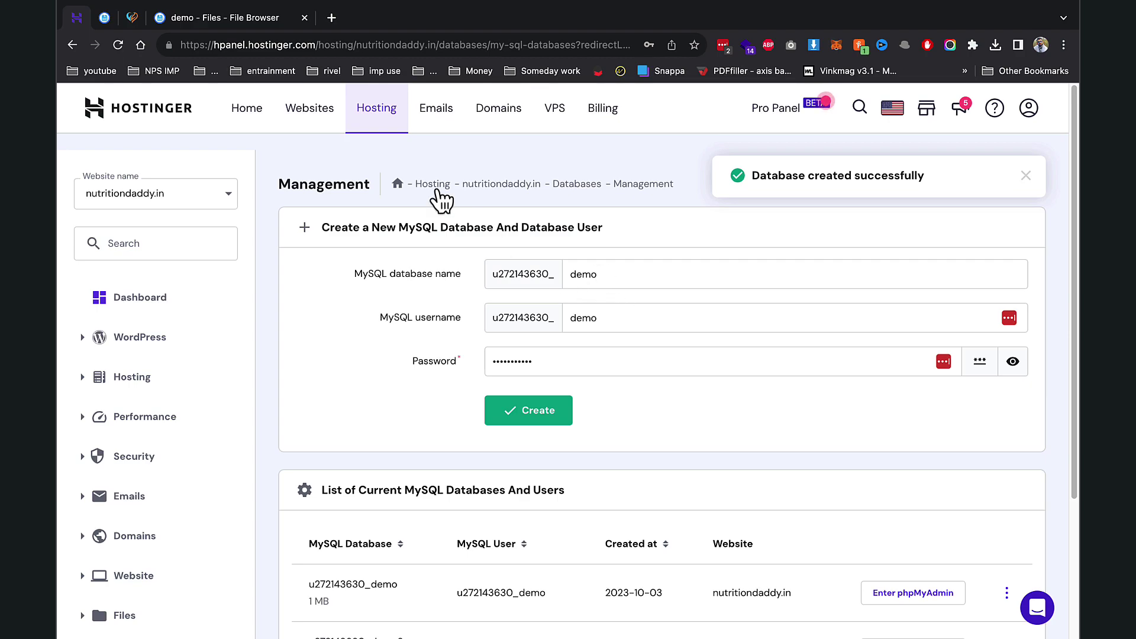
left_click(228, 17)
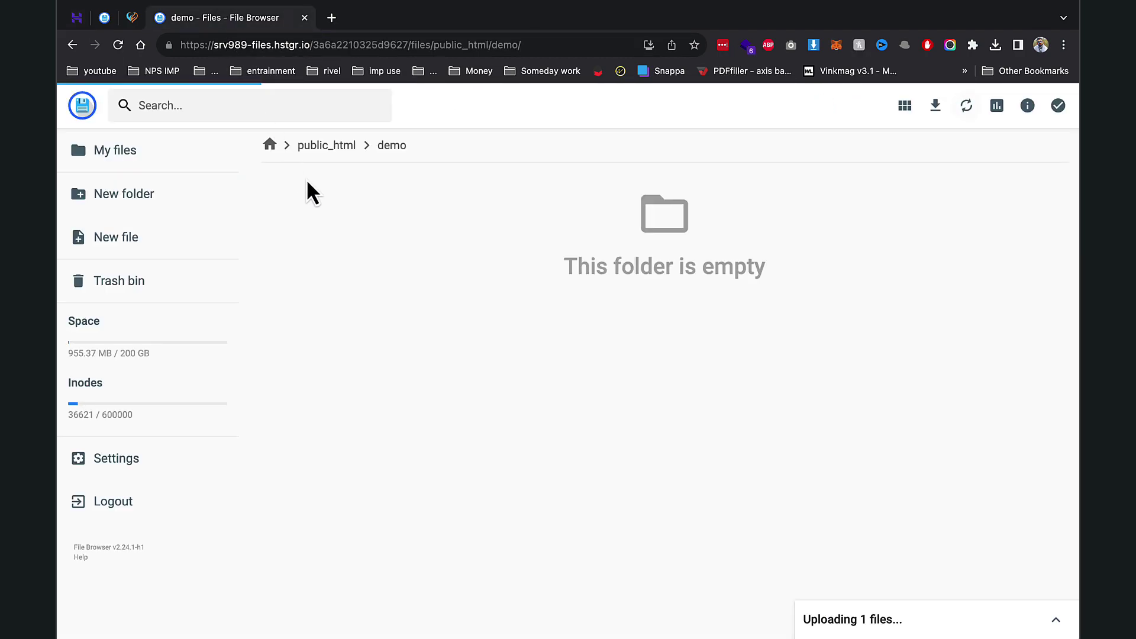
Expand the Uploading panel to follow dist.zip's upload into the demo folder
left_click(1056, 620)
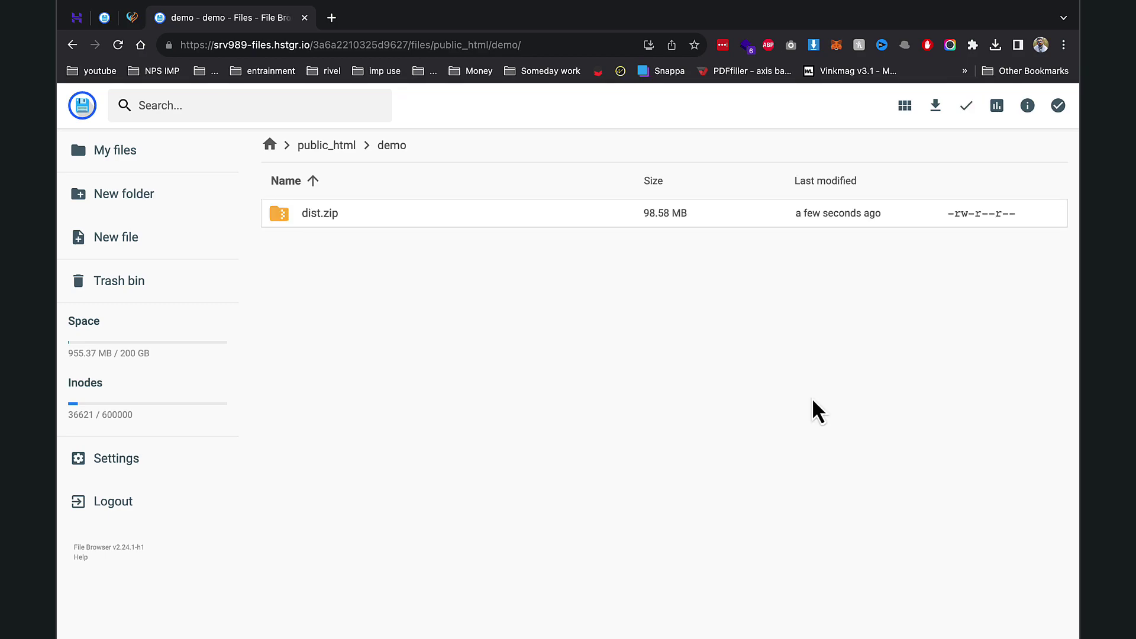
Extract dist.zip into the demo folder
right_click(339, 227)
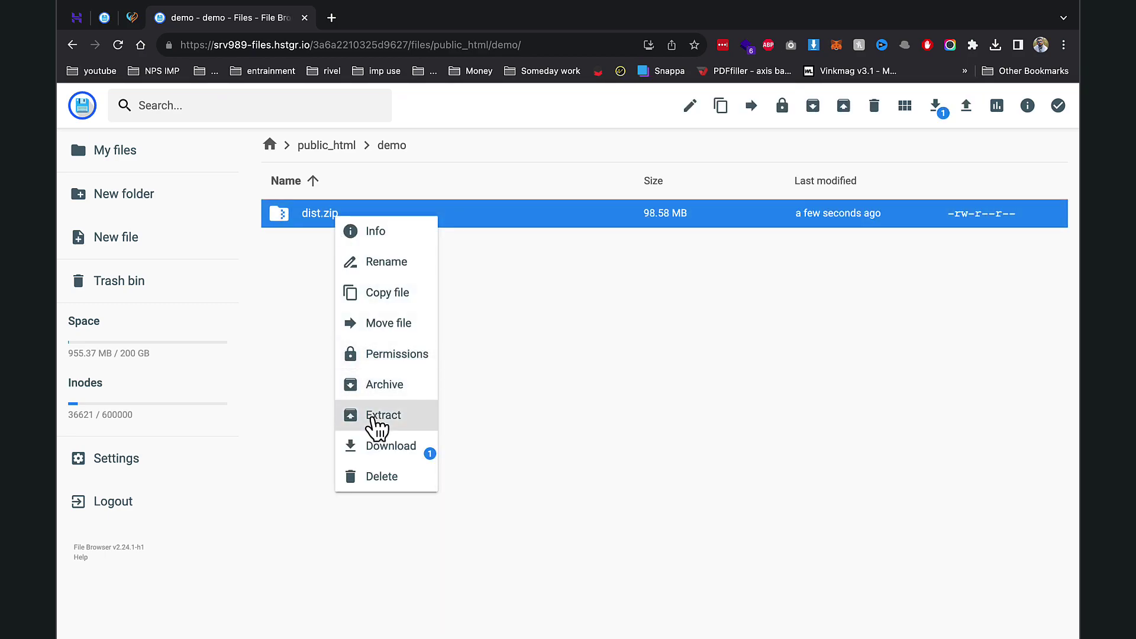
left_click(374, 415)
type("demo")
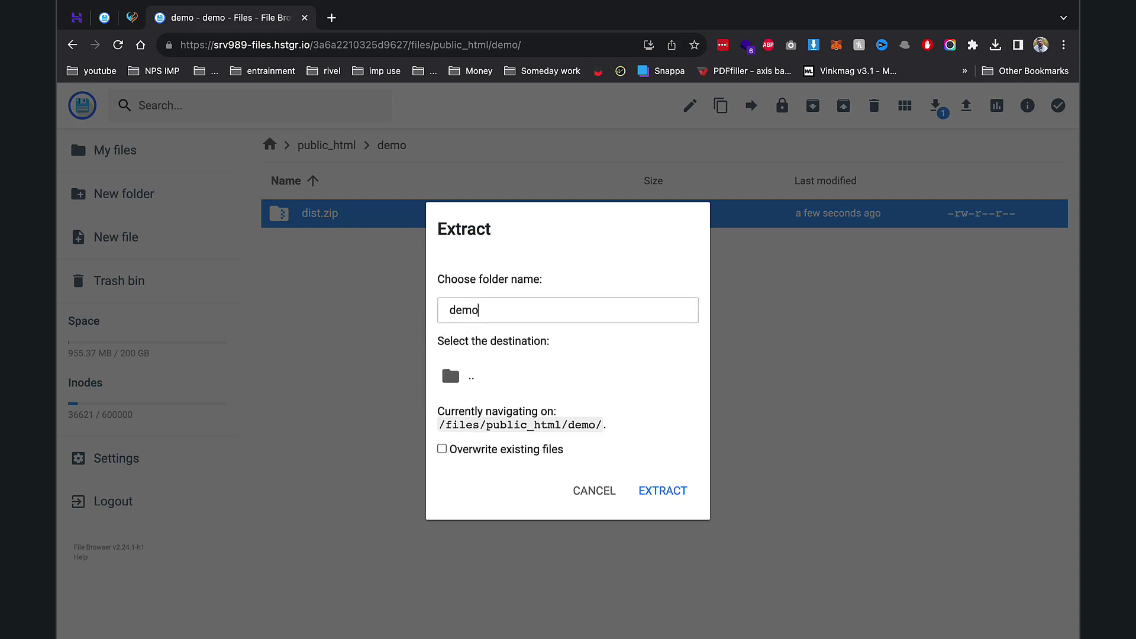
left_click(470, 388)
left_click(663, 492)
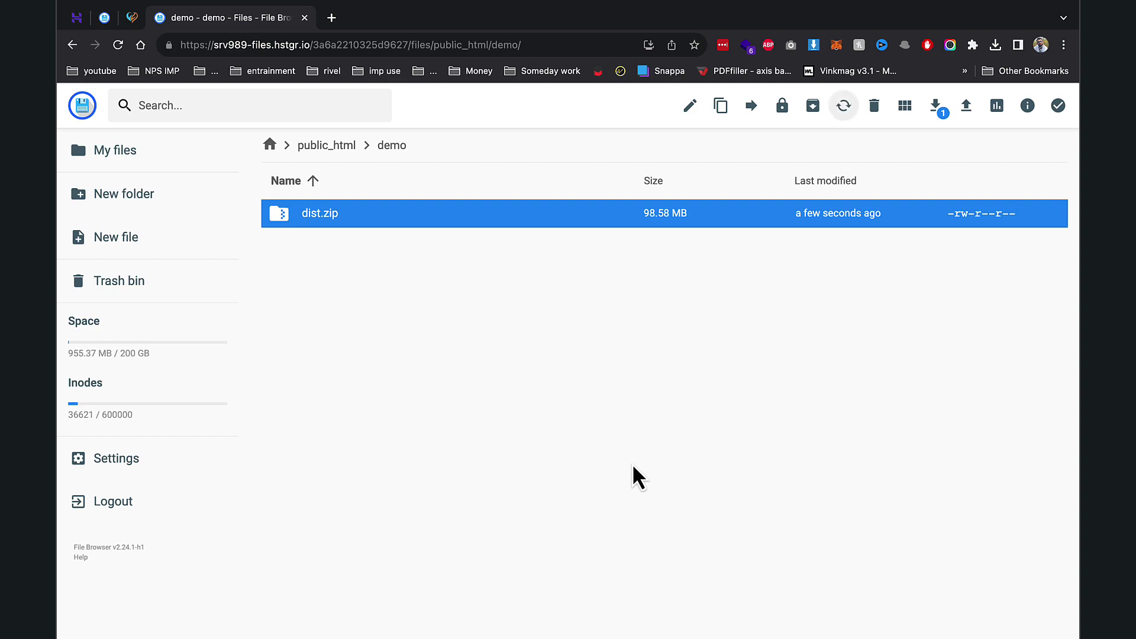
Move the app files from the extracted care folder up into demo
double_click(437, 212)
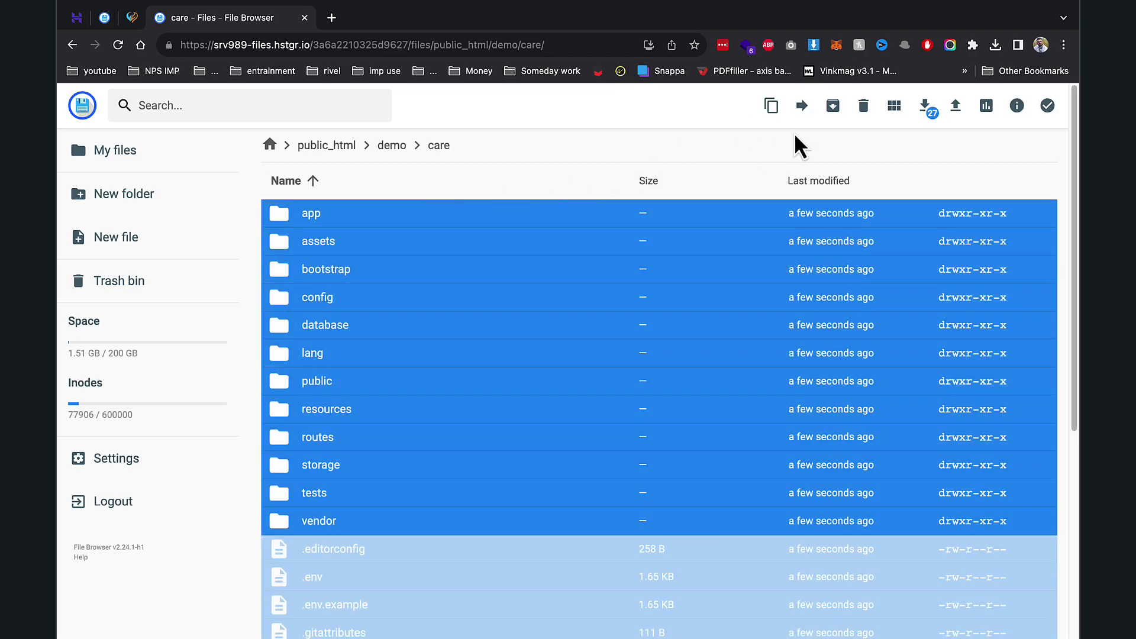
left_click(803, 107)
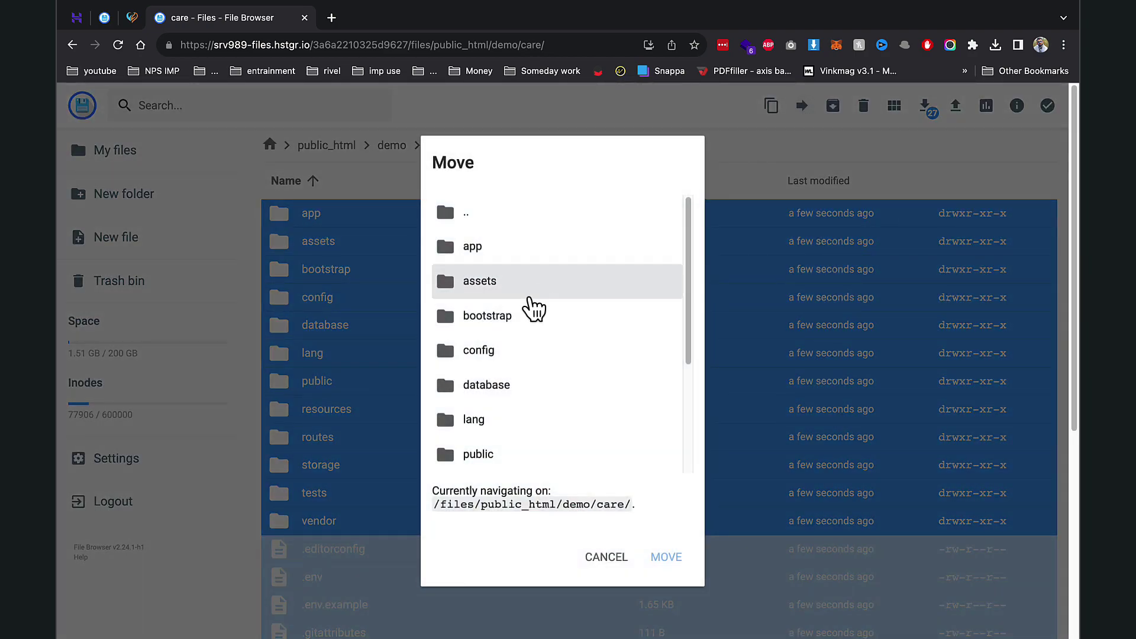
left_click(523, 212)
left_click(682, 559)
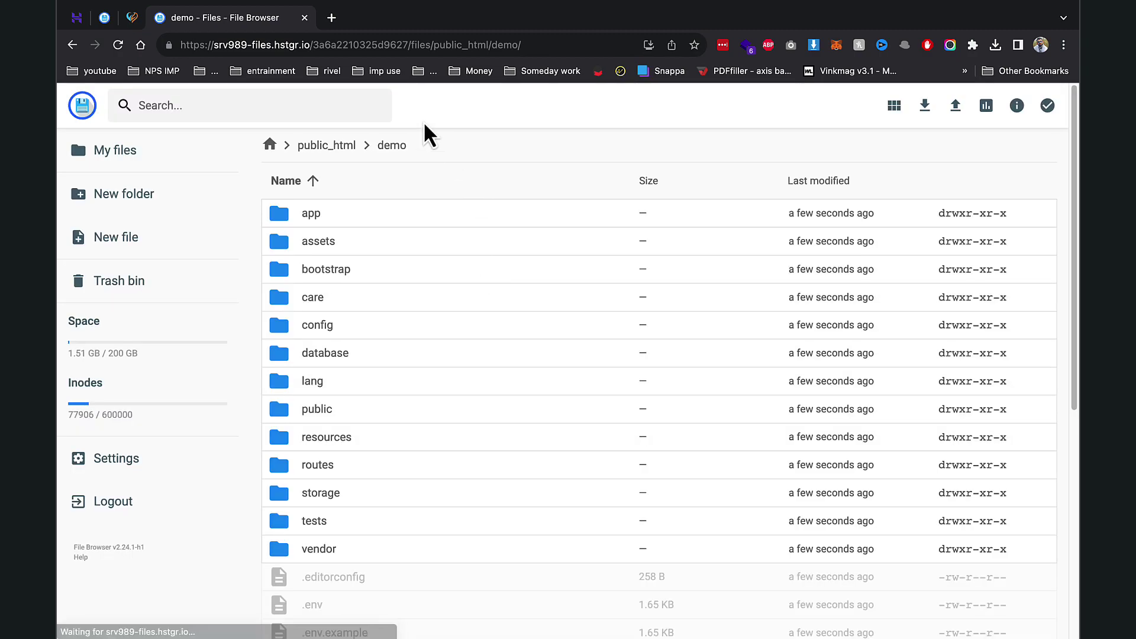
Load demo.nutritiondaddy.in in a new tab, which shows a 500 error
left_click(332, 19)
type("demo.nutritiondaddy.in")
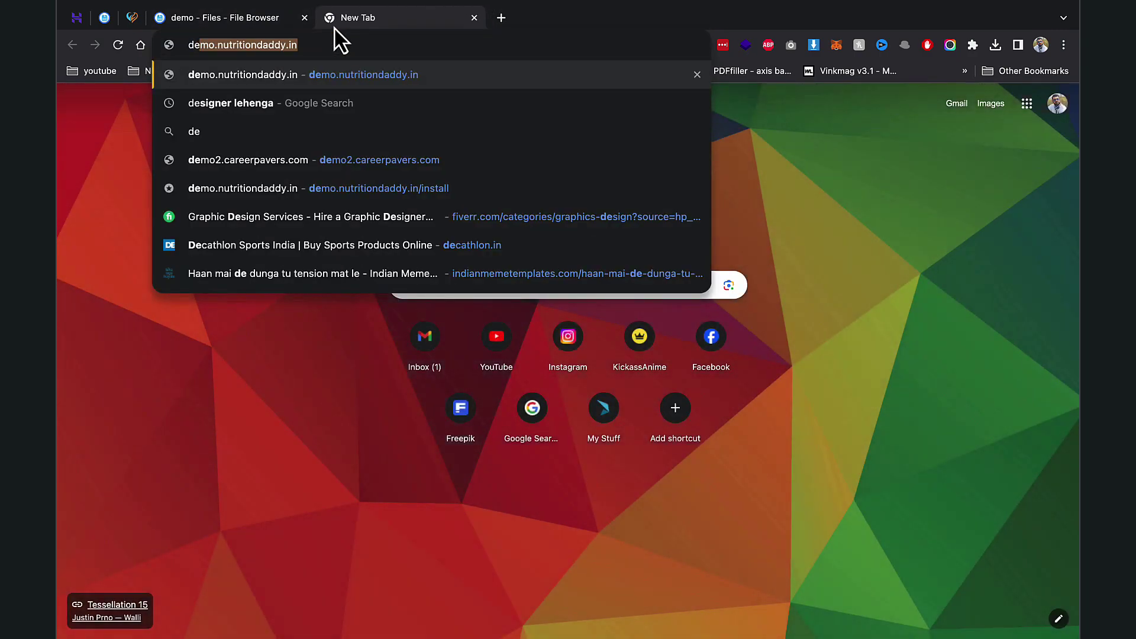
key("Return")
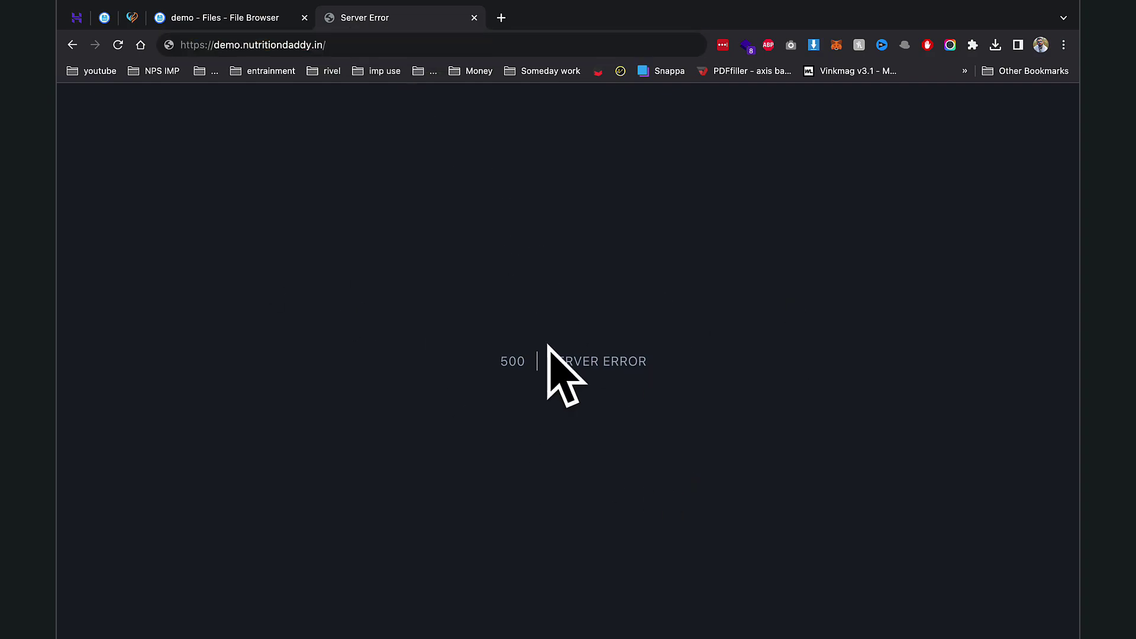
left_click(237, 57)
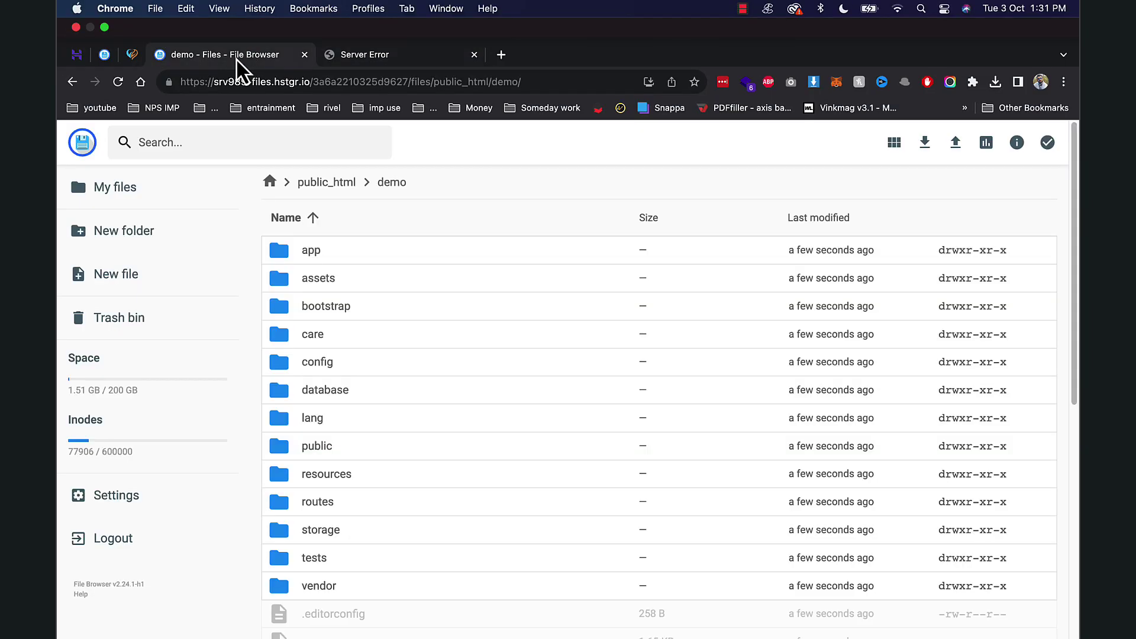
Open the demo folder's .env file and change DB_HOST to localhost
scroll(343, 443, "down", 3)
double_click(332, 490)
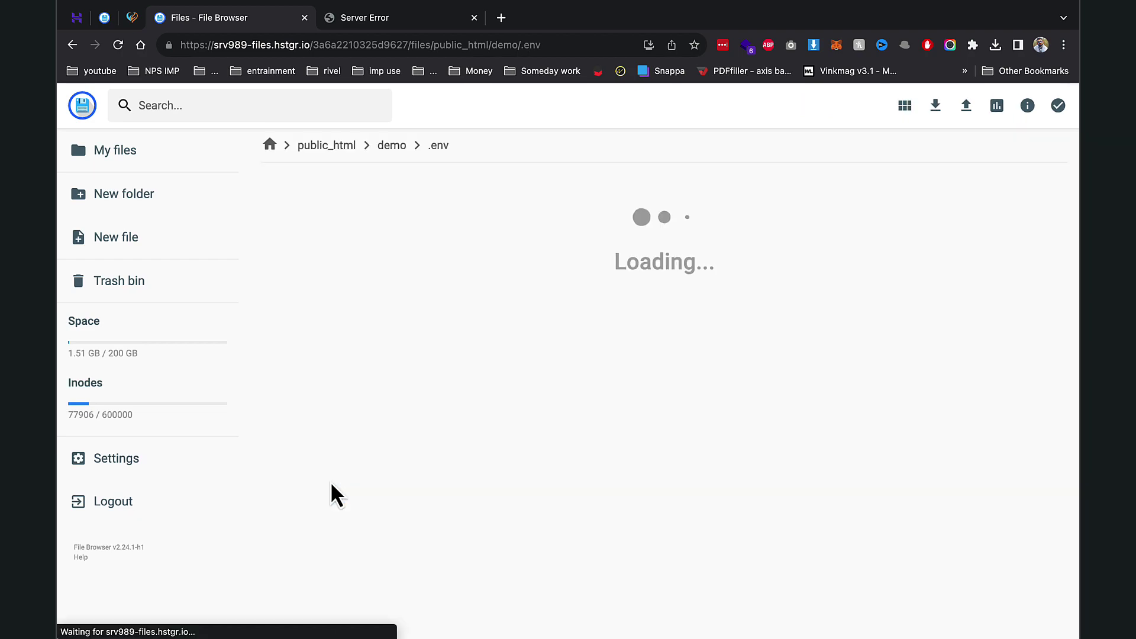
left_click_drag(182, 285, 138, 281)
type("l")
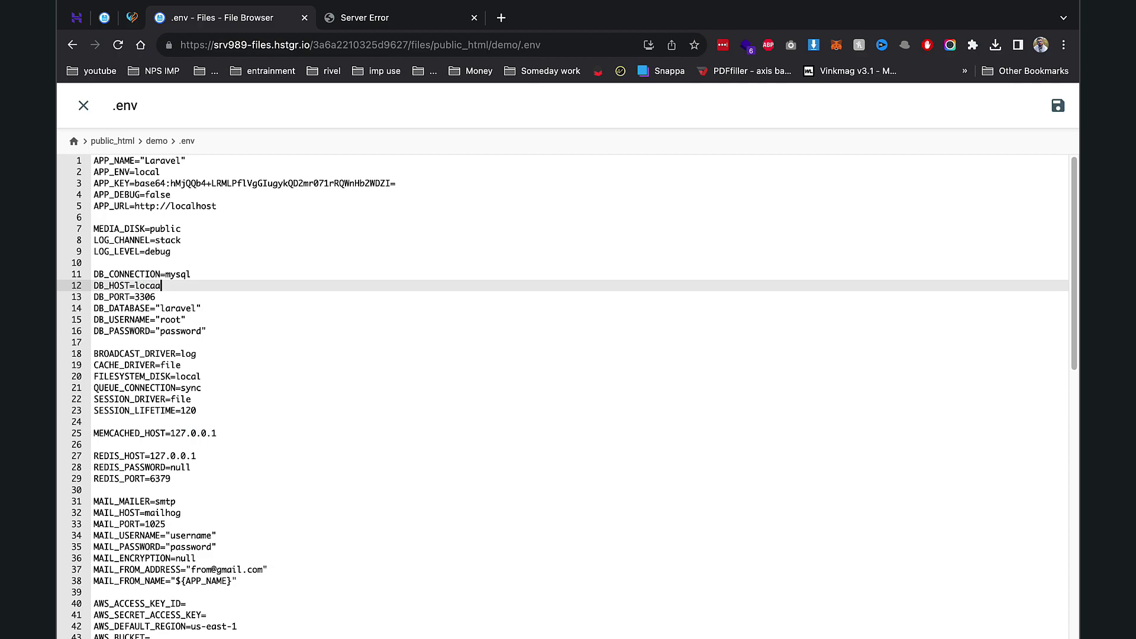
type("ocalhis")
left_click(117, 42)
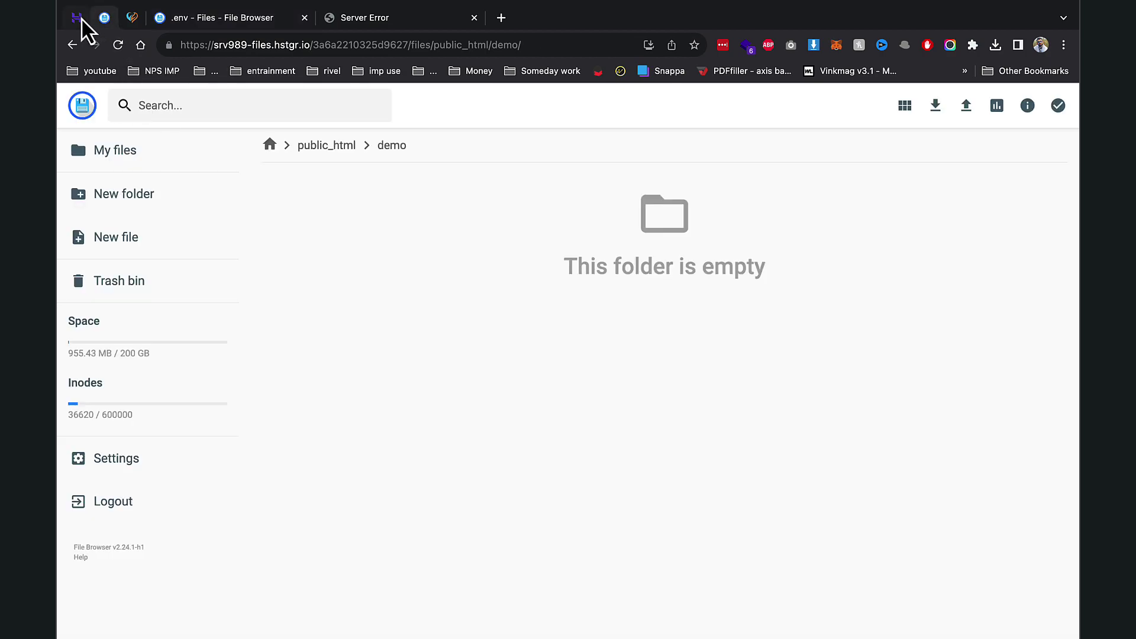
left_click(77, 18)
double_click(323, 584)
key("super+c")
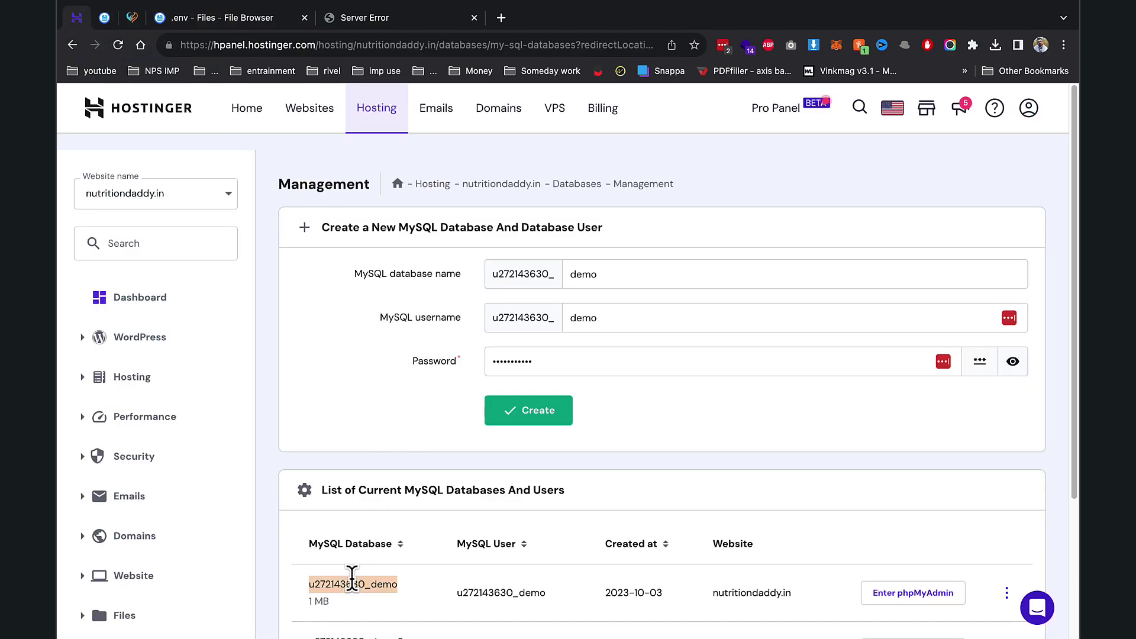
left_click(259, 23)
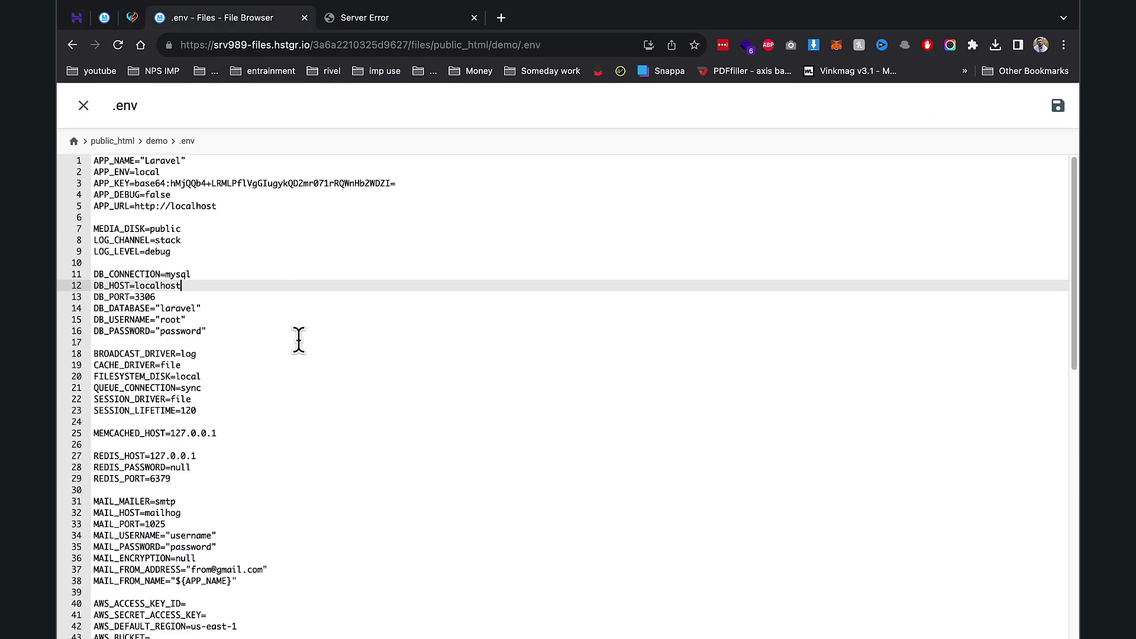
left_click(196, 308)
key("BackSpace")
key("BackSpace")
key("BackSpace")
key("BackSpace")
key("BackSpace")
key("BackSpace")
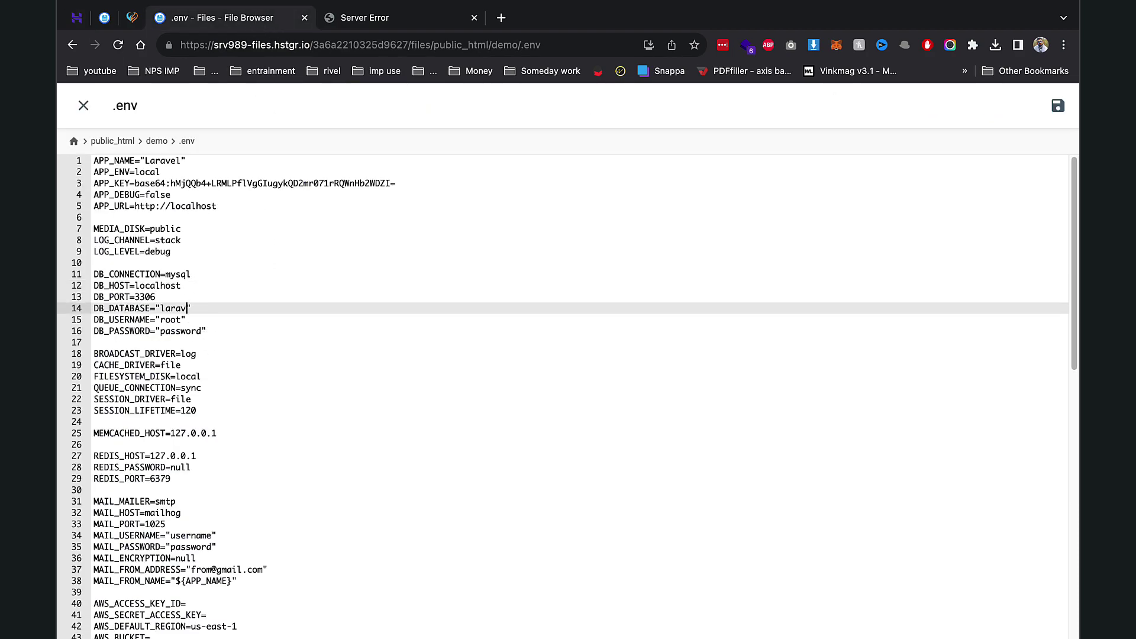
key("BackSpace")
key("super+v")
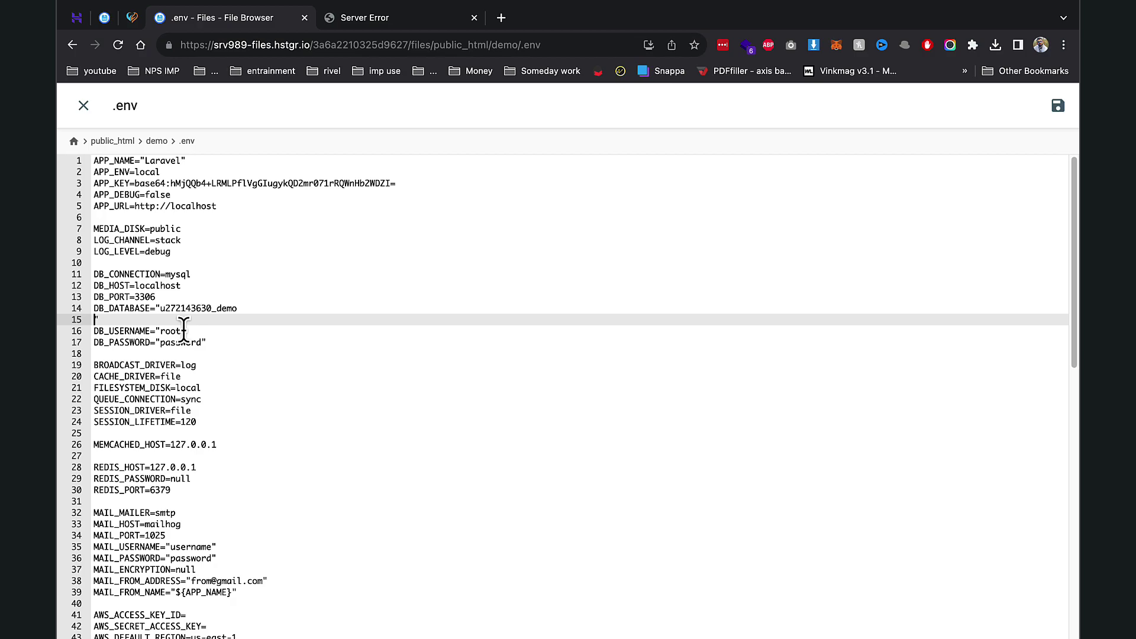
key("BackSpace")
left_click_drag(181, 320, 201, 331)
key("super+v")
key("BackSpace")
key("BackSpace")
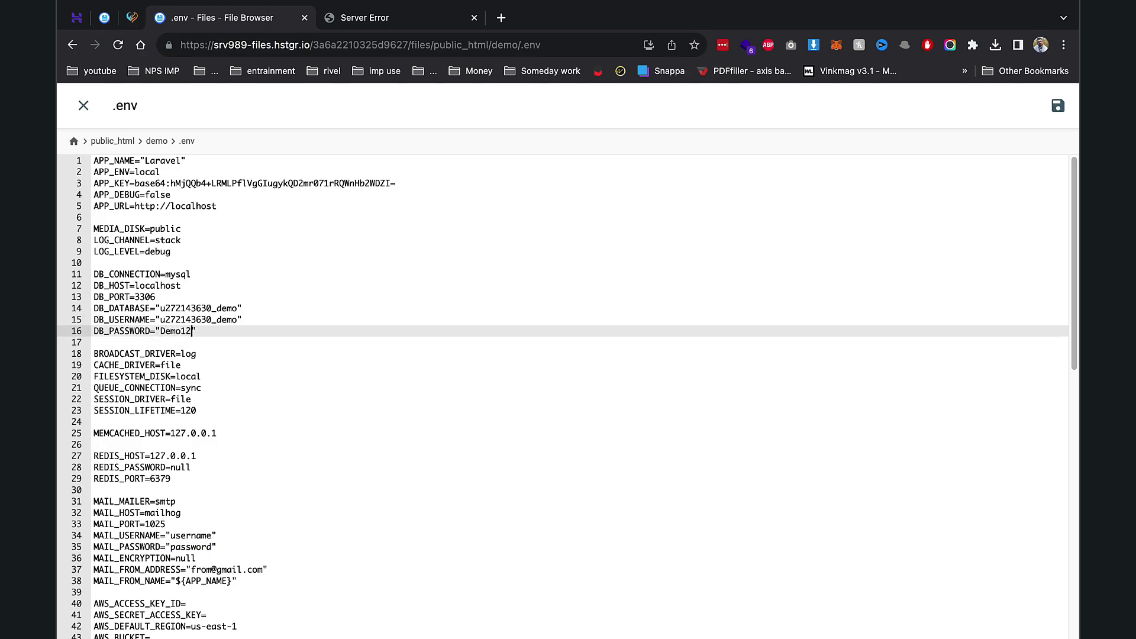
key("super+Up")
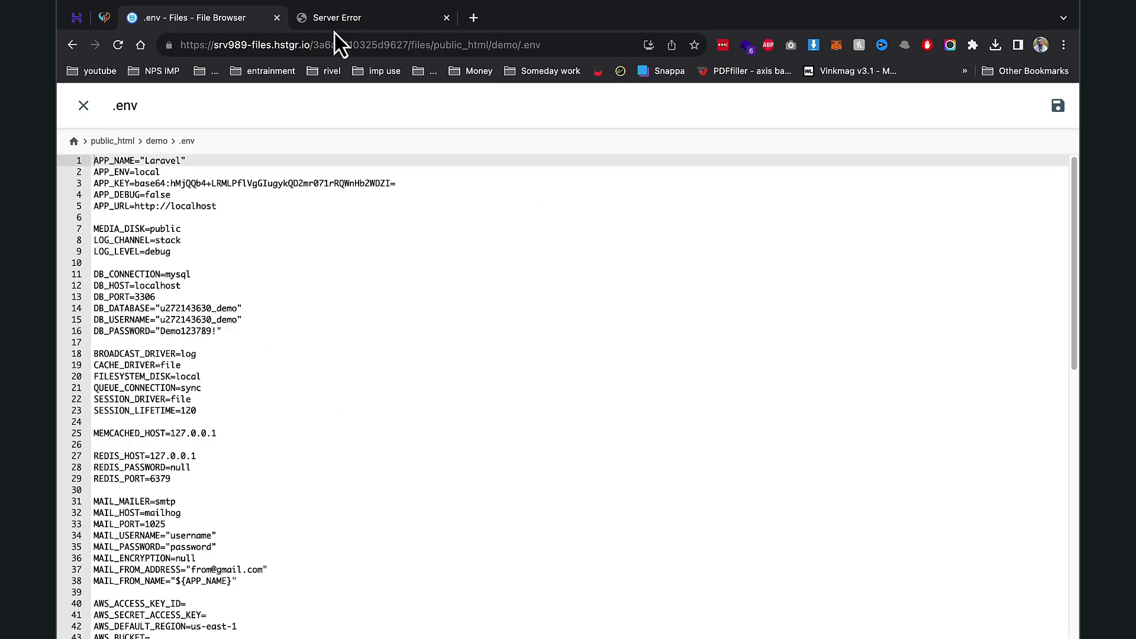
Launch phpMyAdmin for the u272143630_demo database from hPanel
left_click(80, 18)
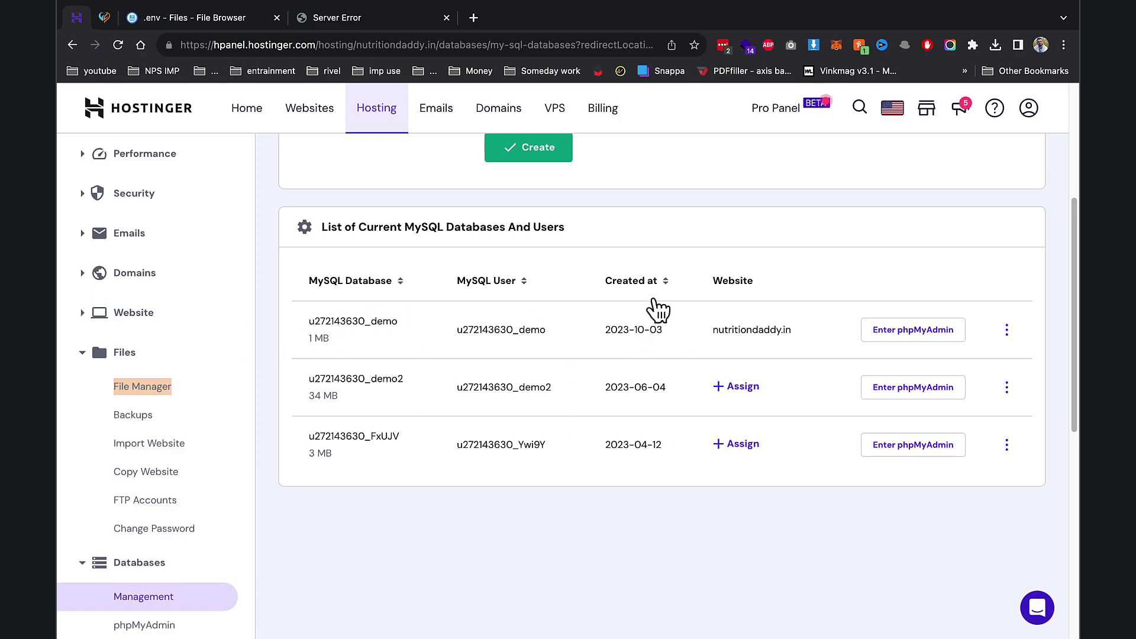
scroll(748, 311, "up", 1)
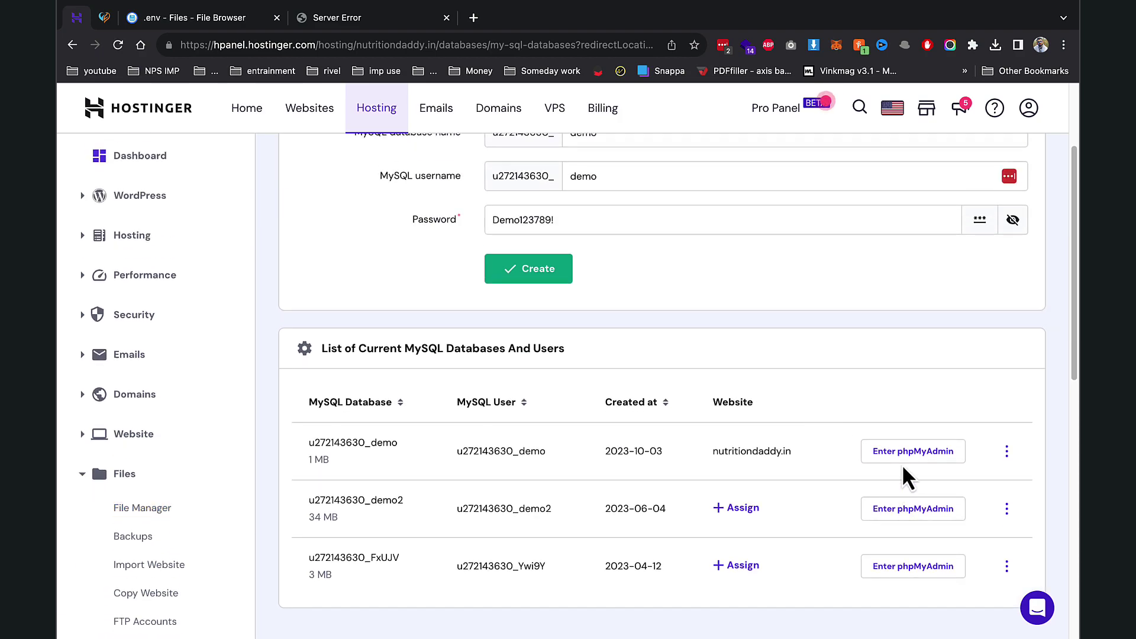
left_click(902, 462)
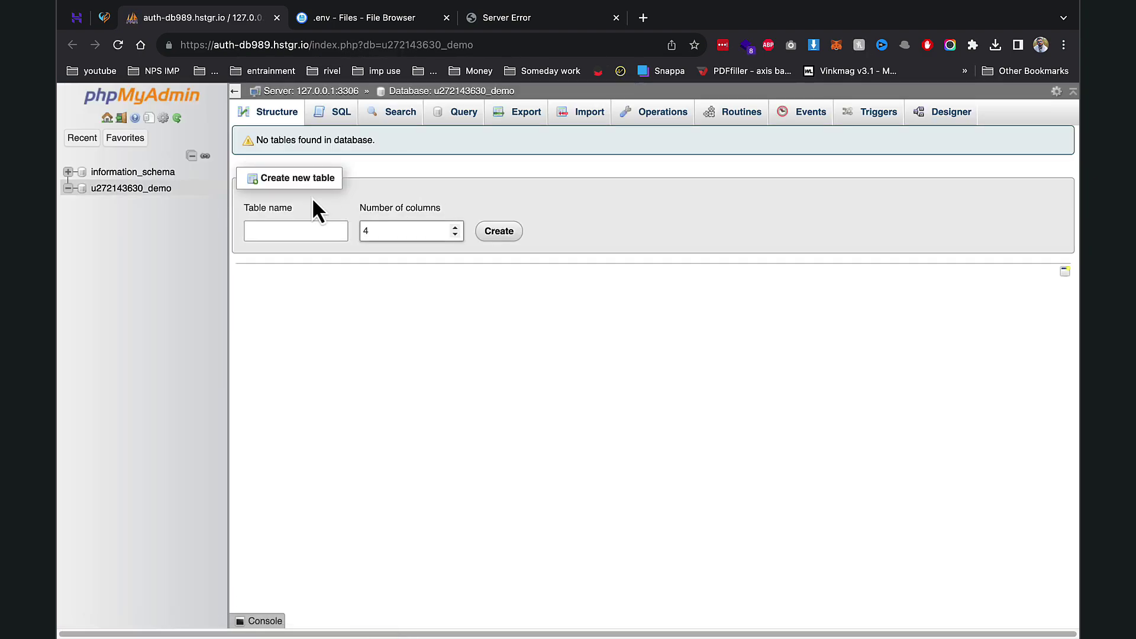
Import Downloads/care/database/infy_care.sql into u272143630_demo through phpMyAdmin's Import page
left_click(607, 113)
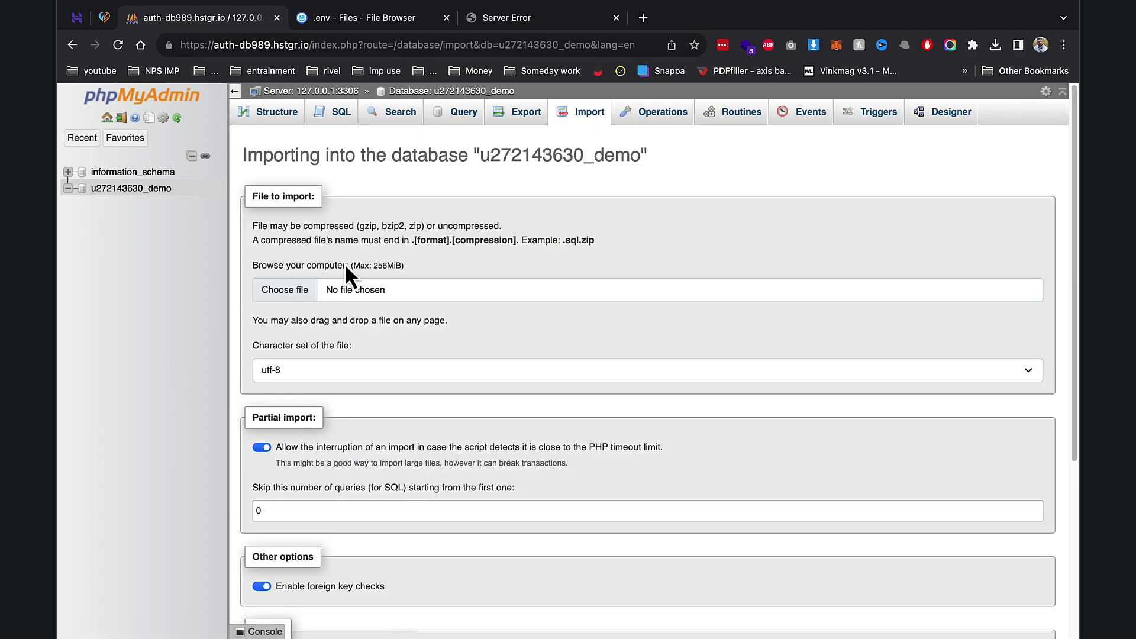
left_click(293, 291)
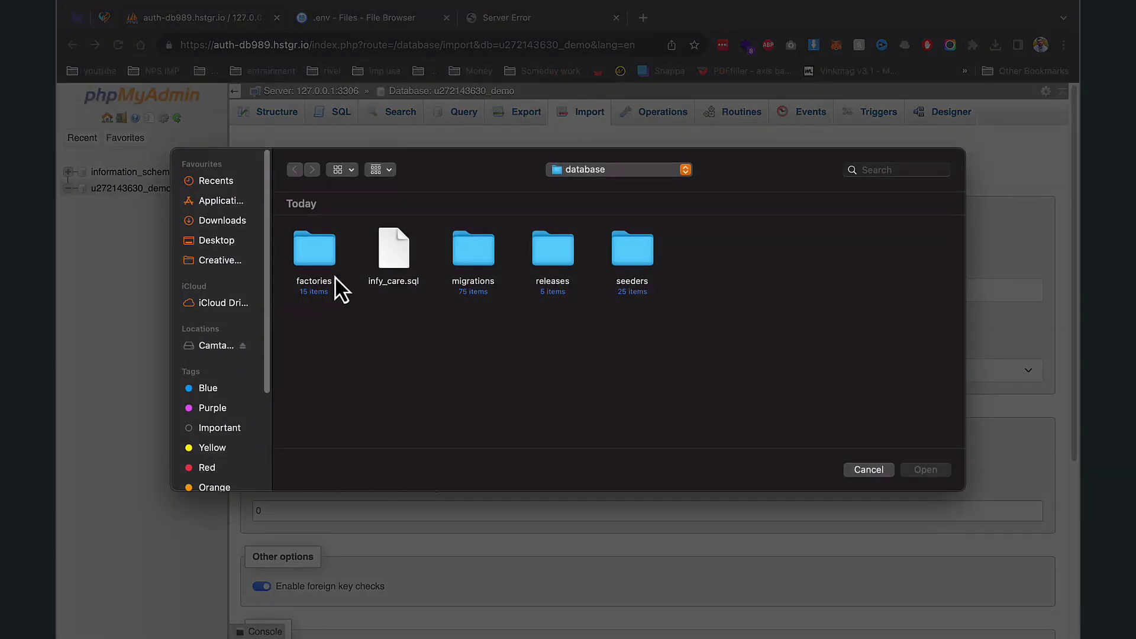
left_click(237, 226)
double_click(310, 252)
left_click(871, 258)
double_click(870, 258)
double_click(399, 263)
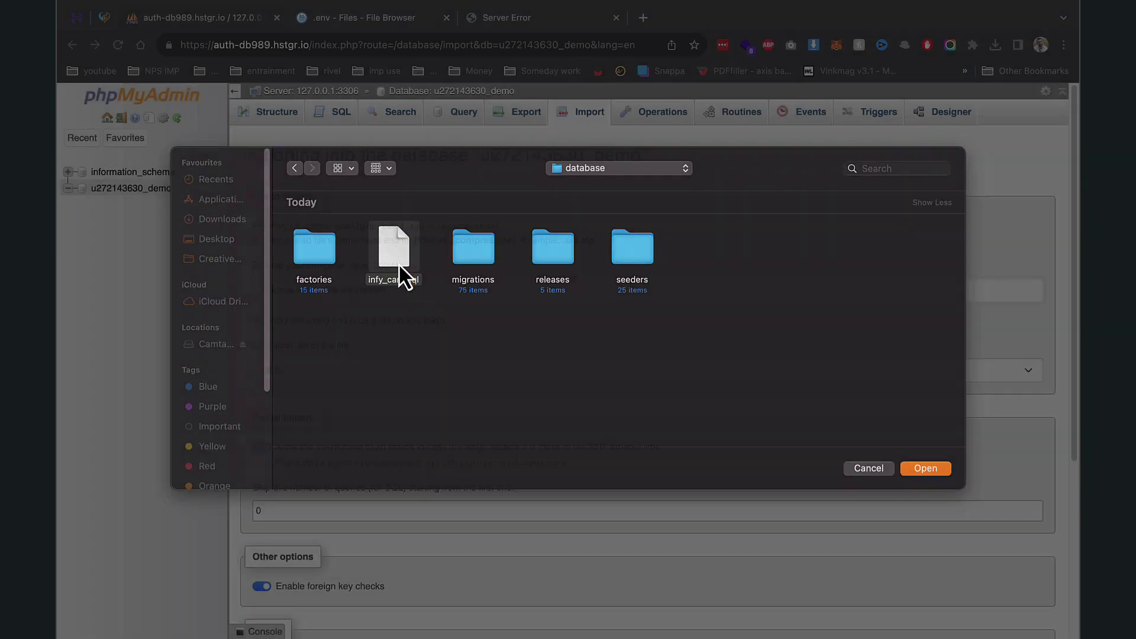
scroll(414, 370, "down", 4)
left_click(264, 590)
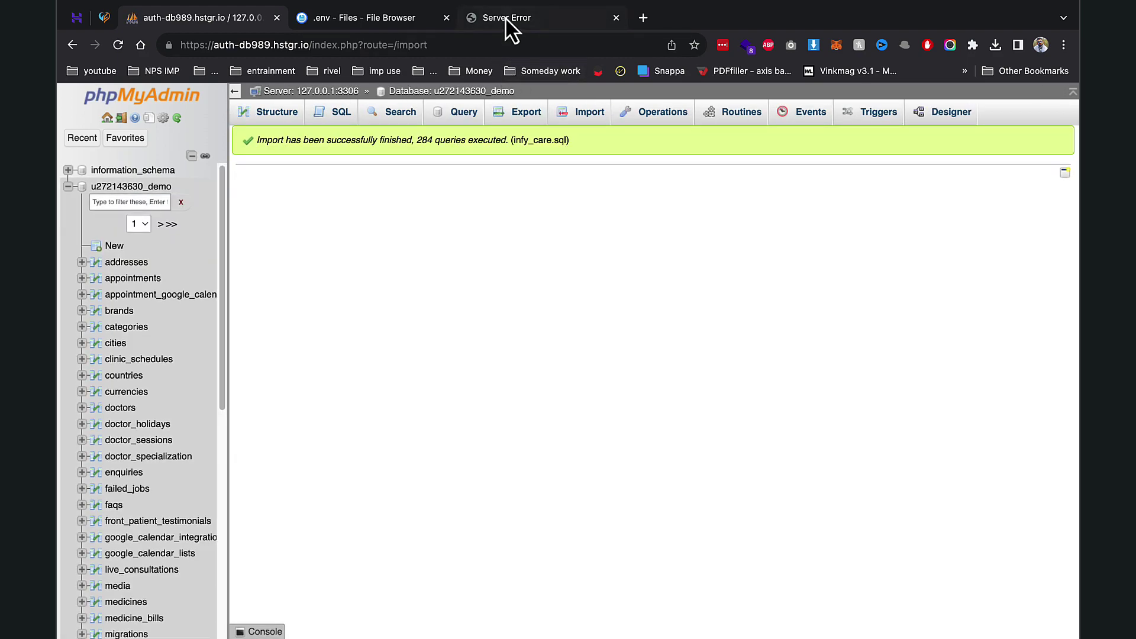
Reload demo.nutritiondaddy.in so the InfyCare homepage loads, then open its Sign In page
left_click(506, 21)
key("super+r")
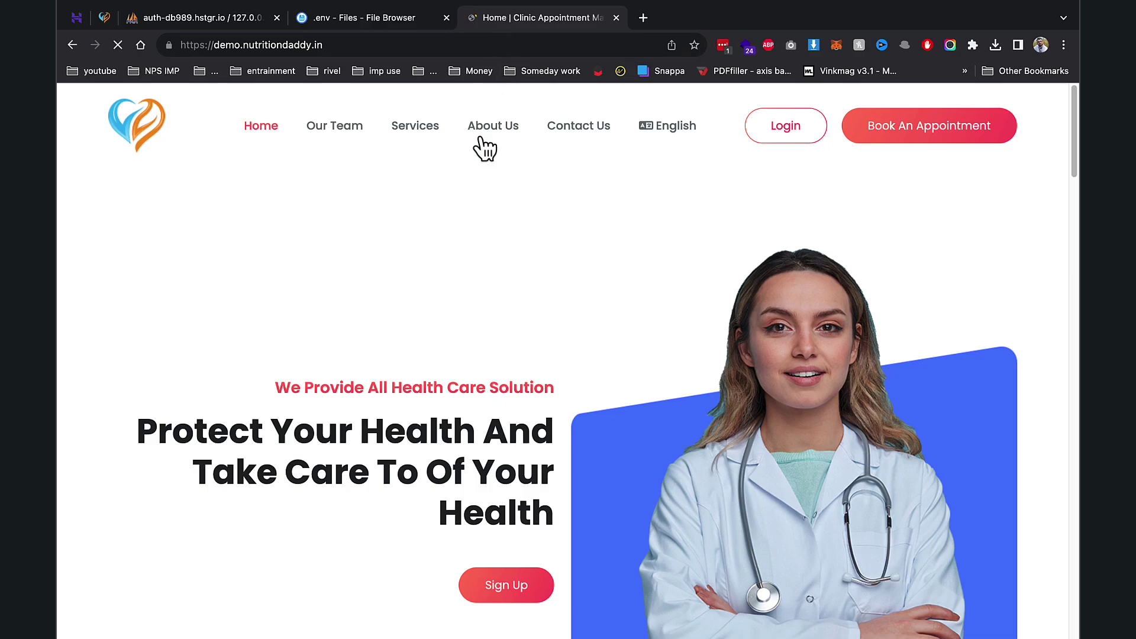
scroll(471, 238, "down", 20)
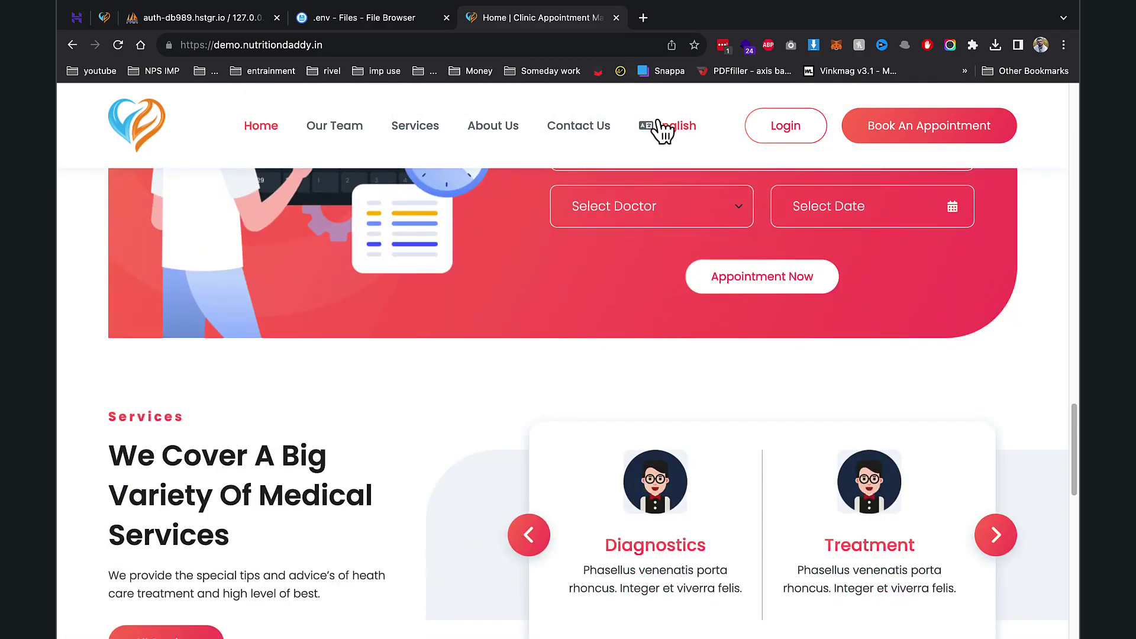
left_click(790, 125)
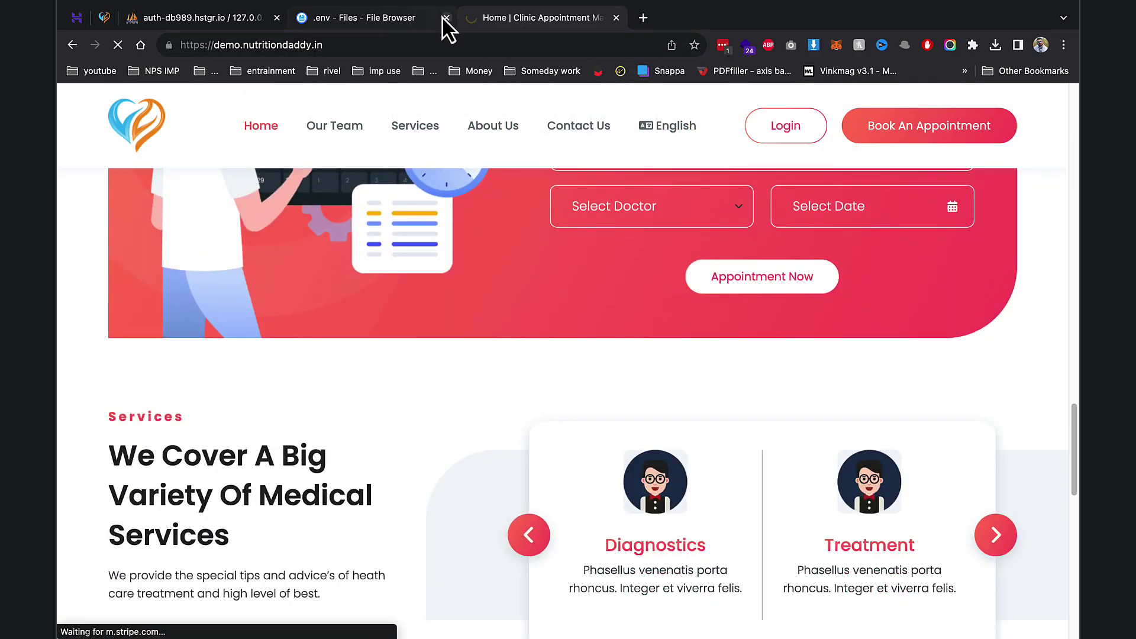
Close the .env File Browser and phpMyAdmin tabs
left_click(345, 18)
left_click(267, 19)
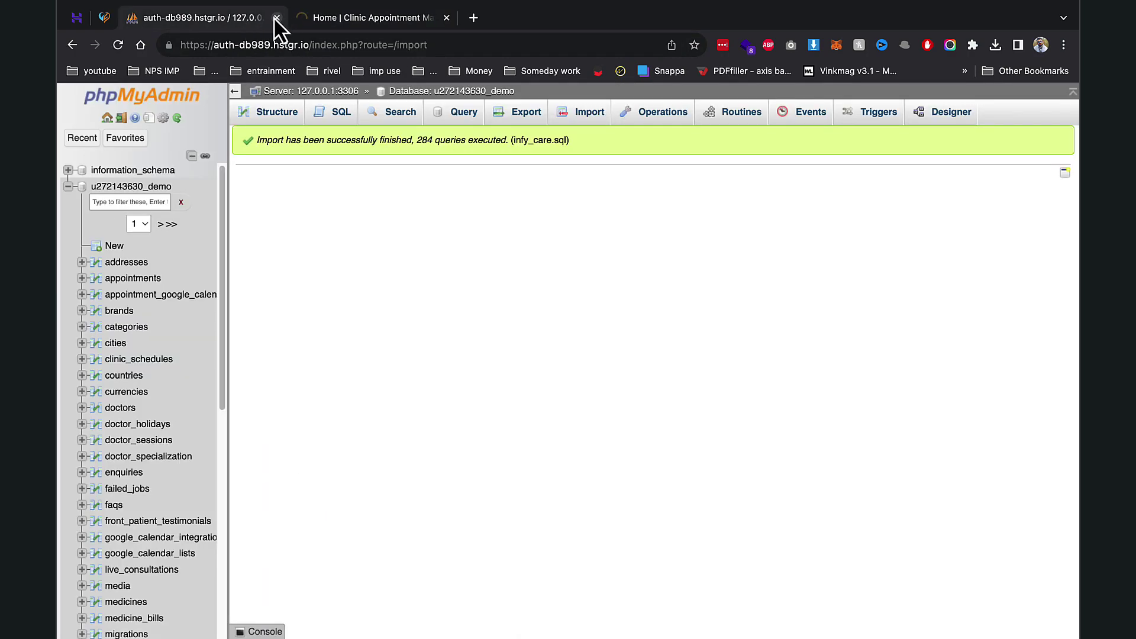
left_click(277, 18)
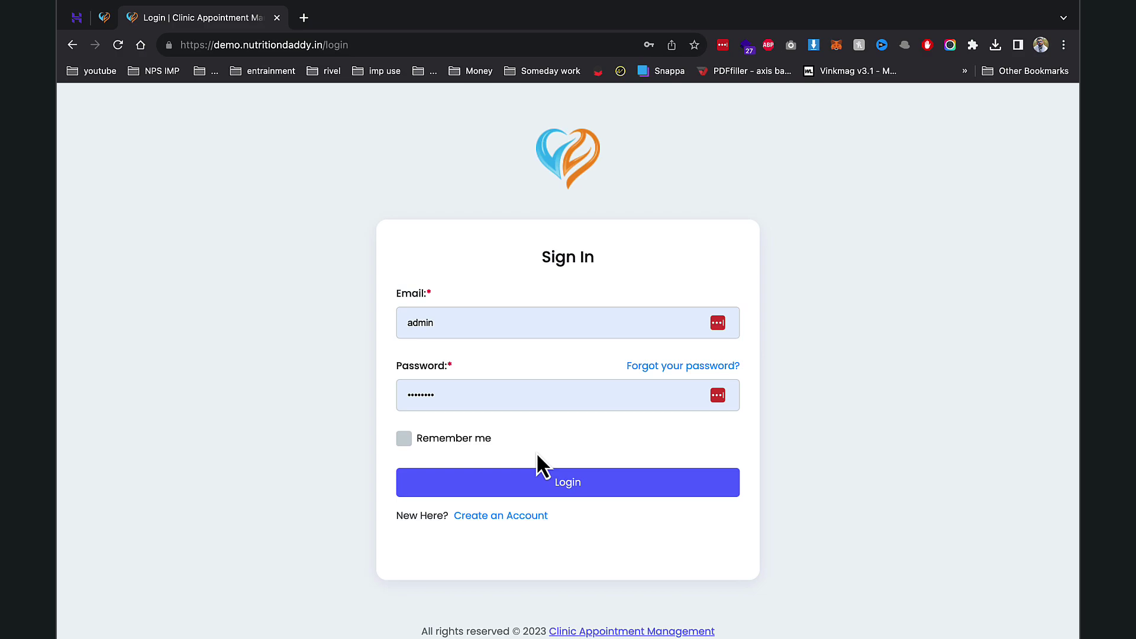
Copy the default admin email from the InfyCare documentation
left_click(104, 16)
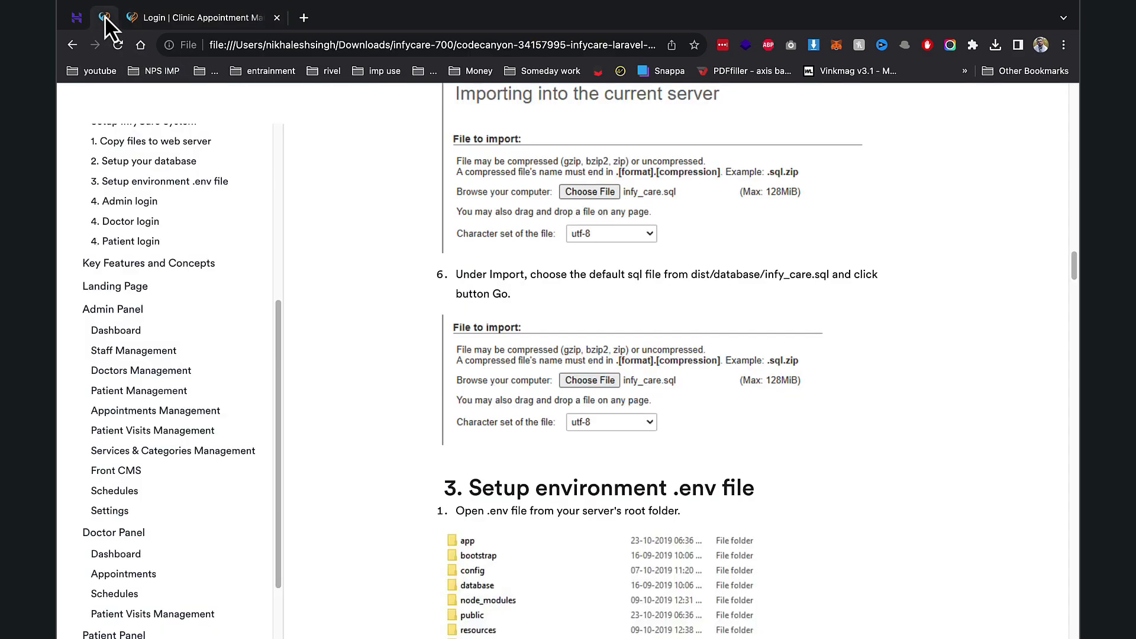
scroll(696, 255, "down", 10)
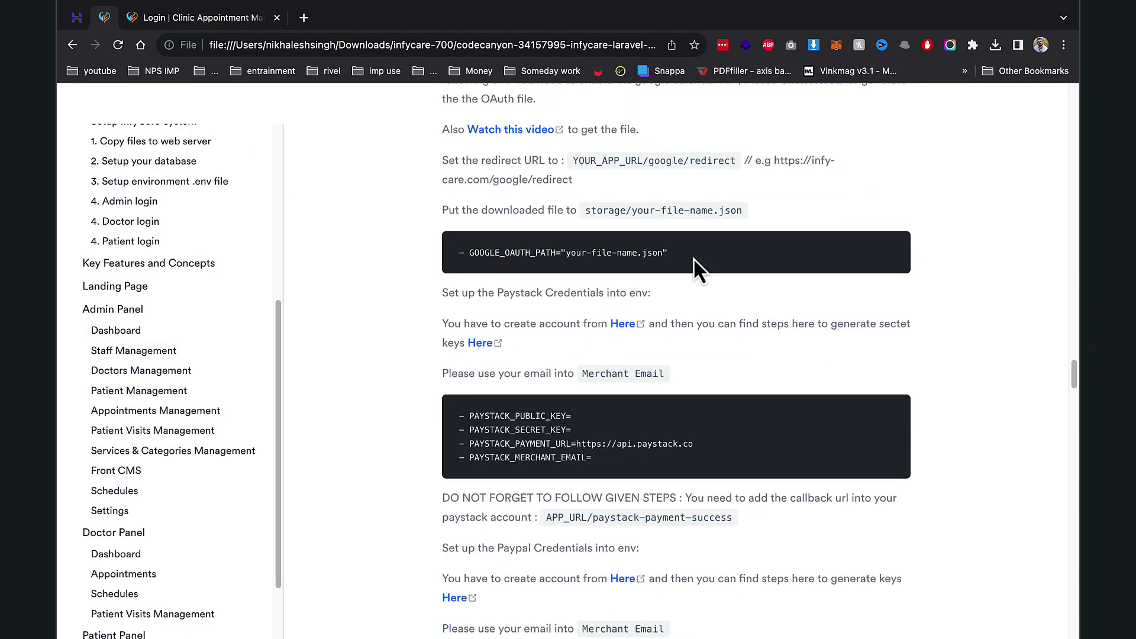
scroll(693, 258, "down", 10)
scroll(694, 257, "down", 15)
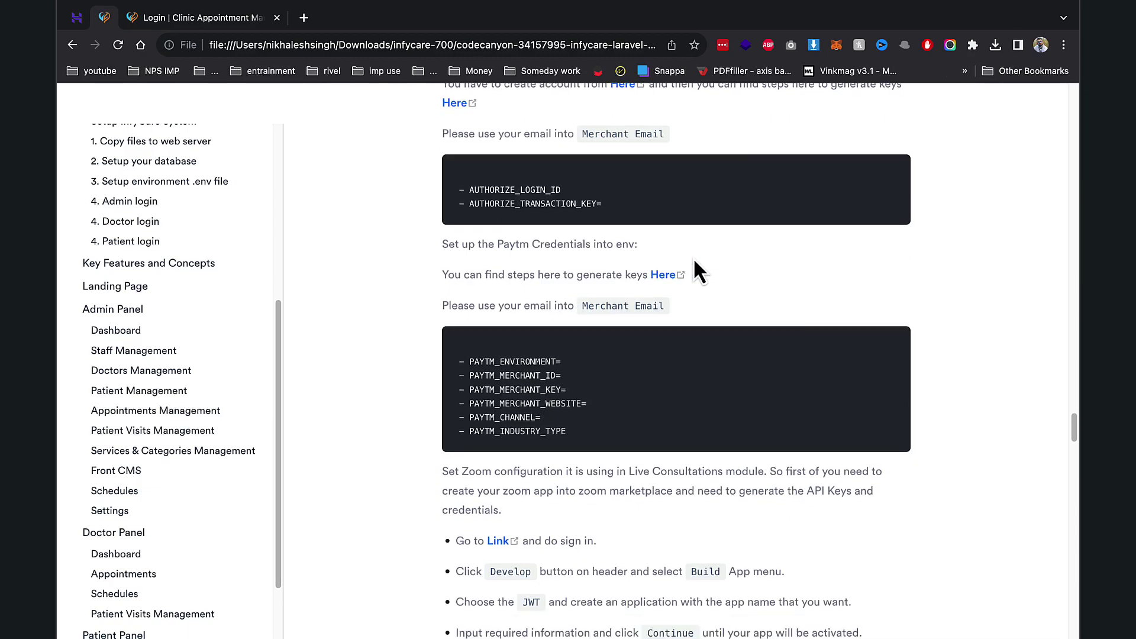
left_click_drag(486, 369, 593, 364)
key("super+c")
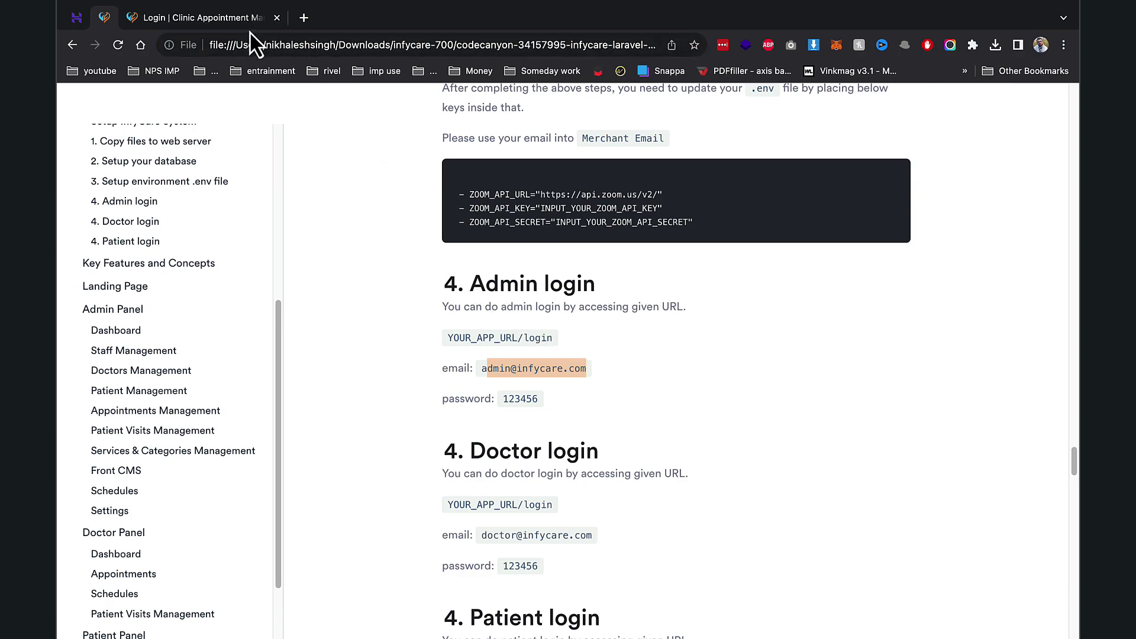
Sign in as the clinic admin with the documented credentials and dismiss the password-saving prompts
left_click(212, 17)
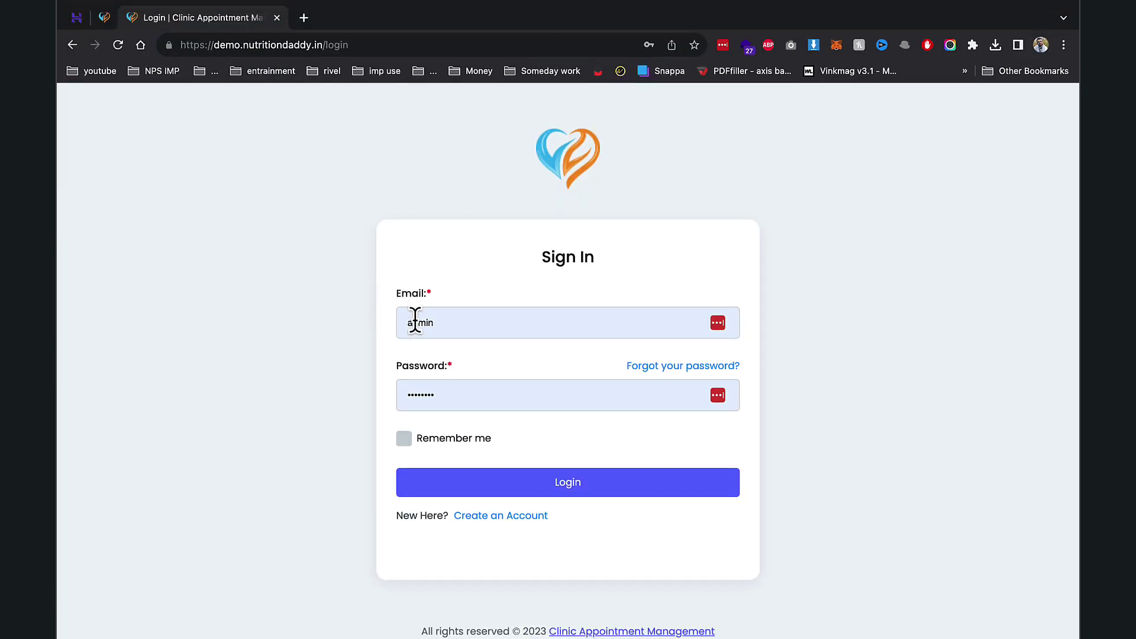
double_click(415, 322)
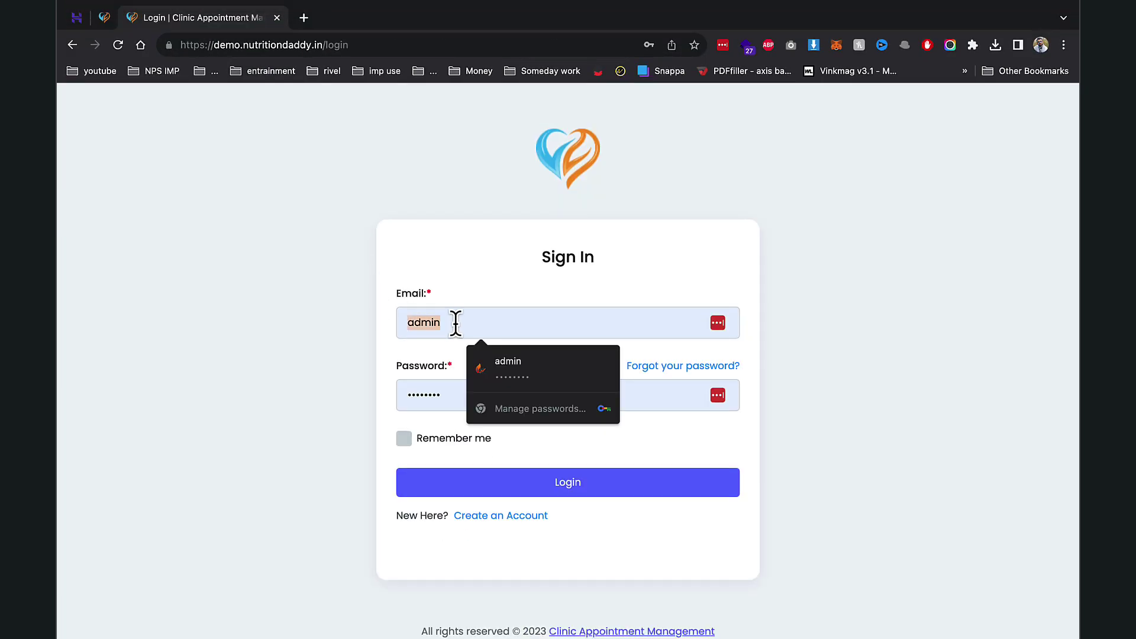
type("a")
key("super+v")
key("Tab")
key("shift+Tab")
type("12")
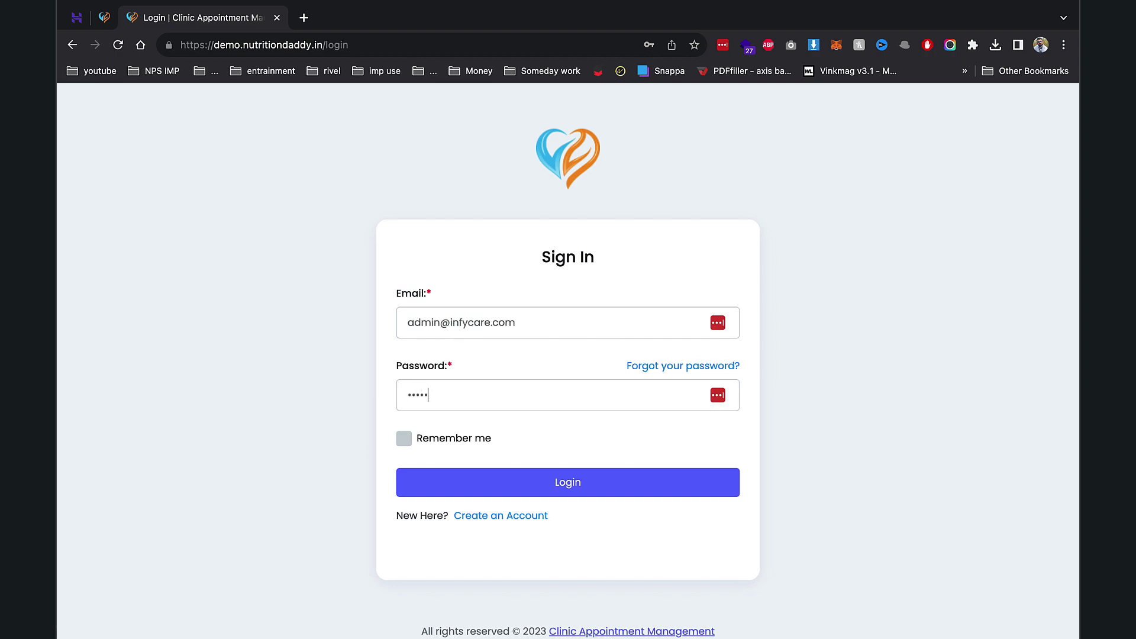
left_click(502, 492)
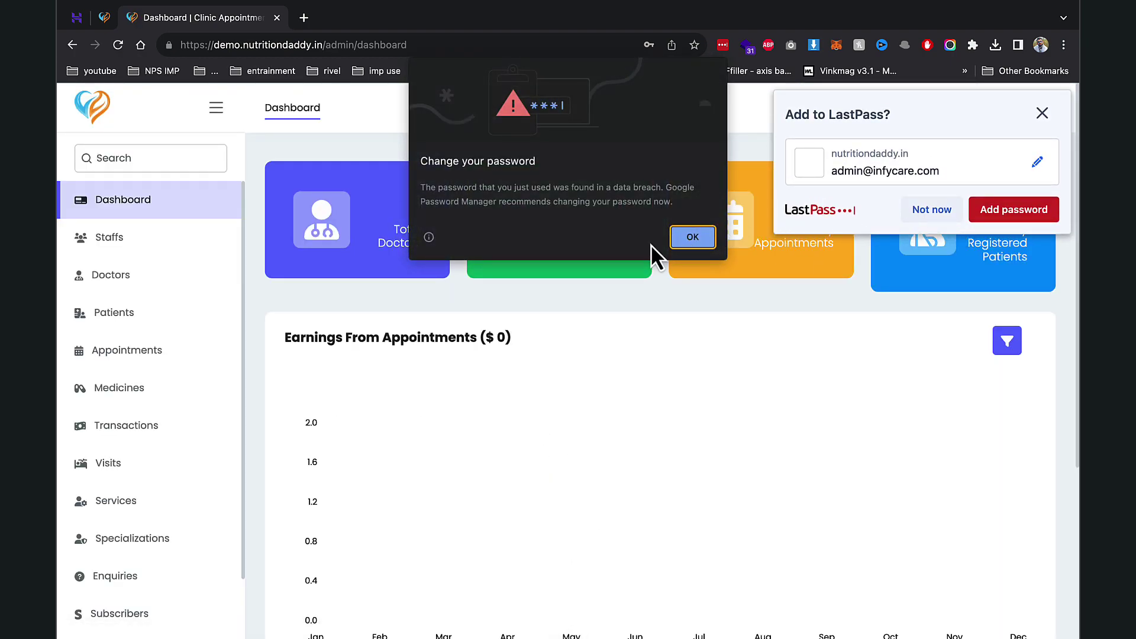
left_click(692, 237)
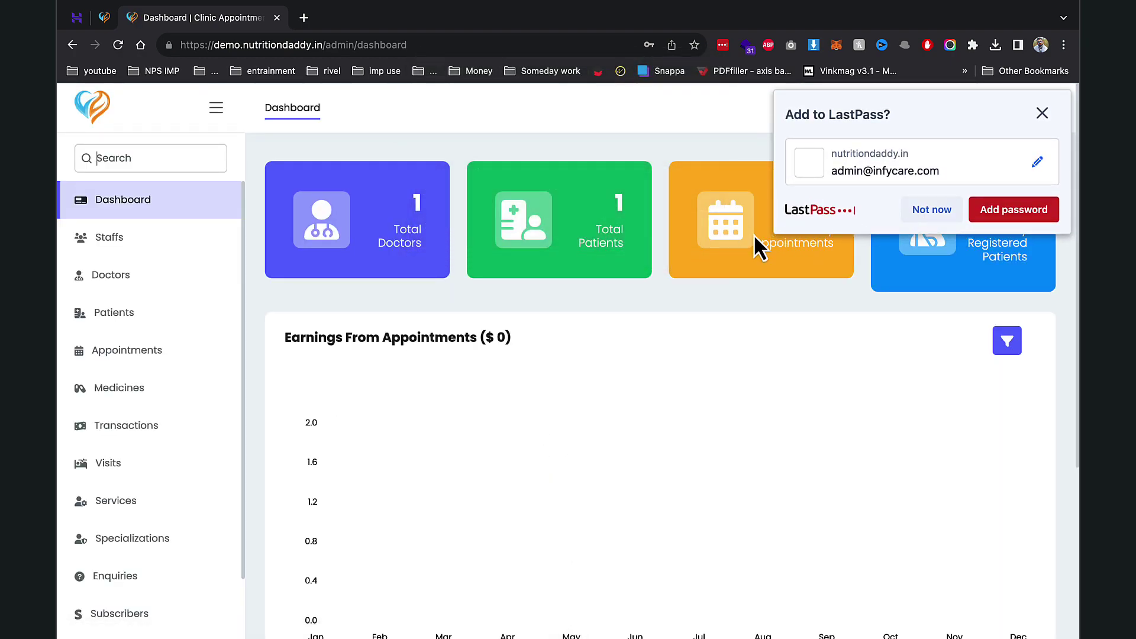
left_click(930, 213)
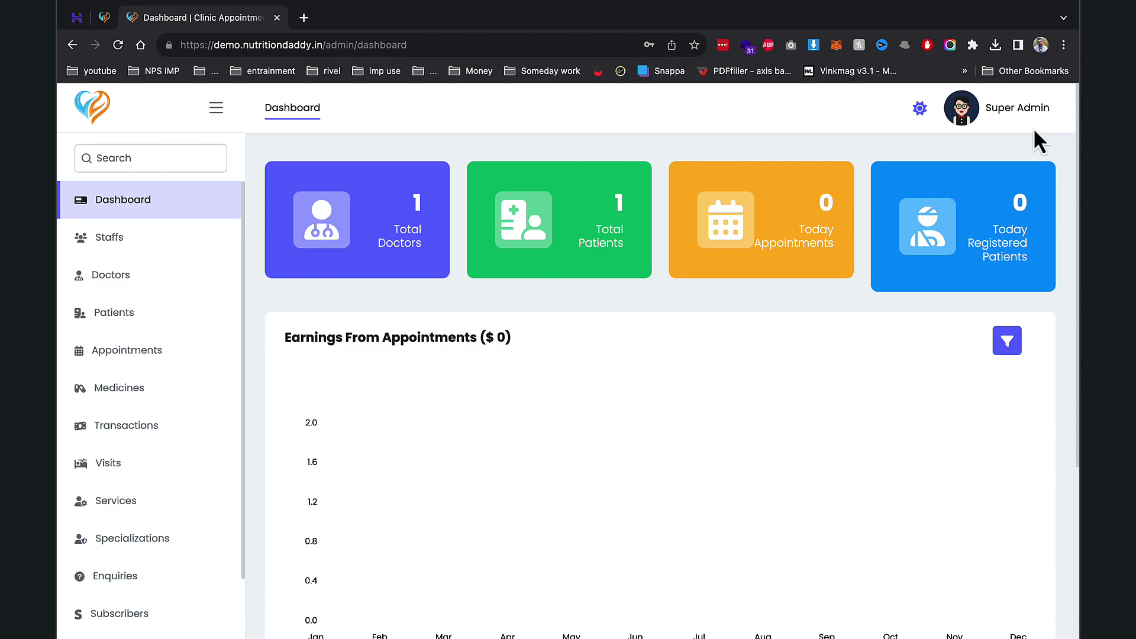
Start a new staff member under Staffs > Add Staff and enter their first and last name
left_click(90, 240)
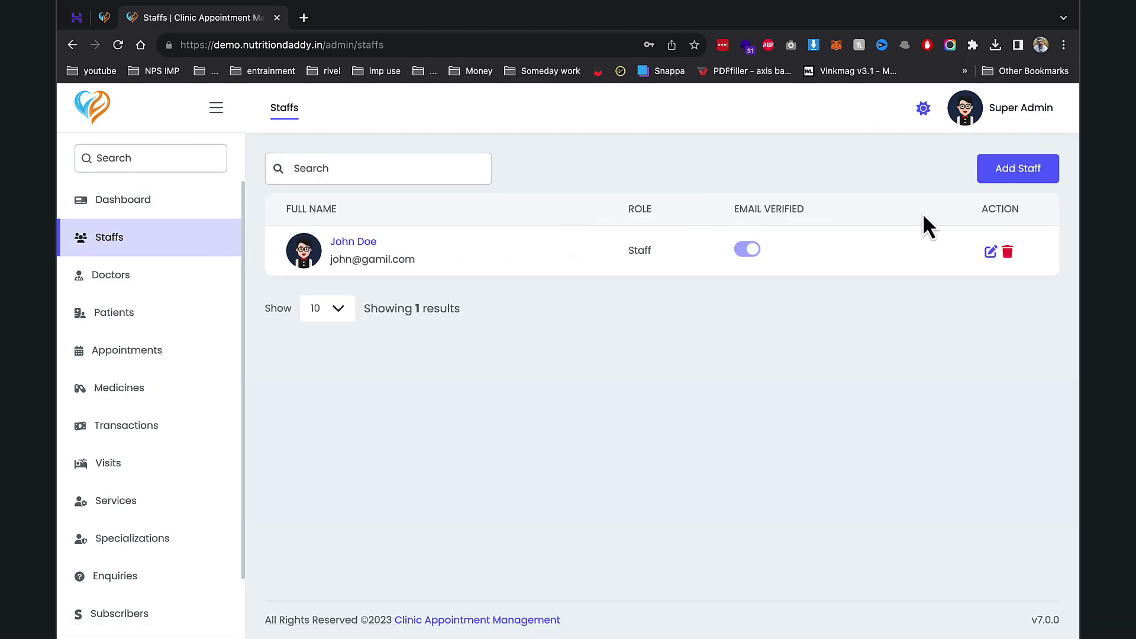
left_click(1014, 176)
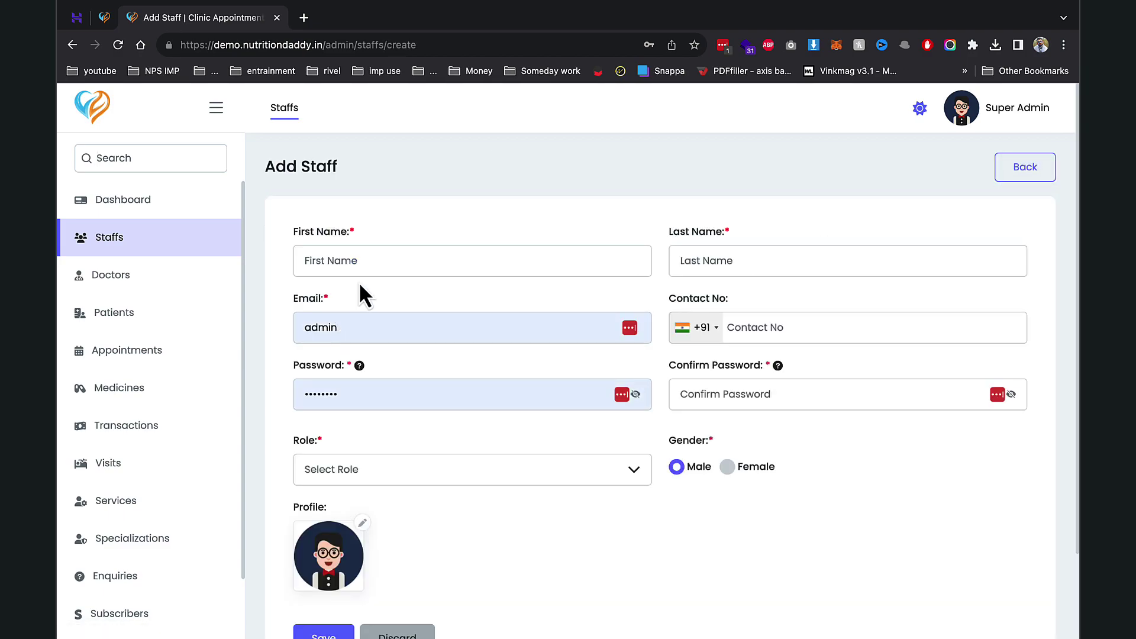
left_click(359, 265)
type("de")
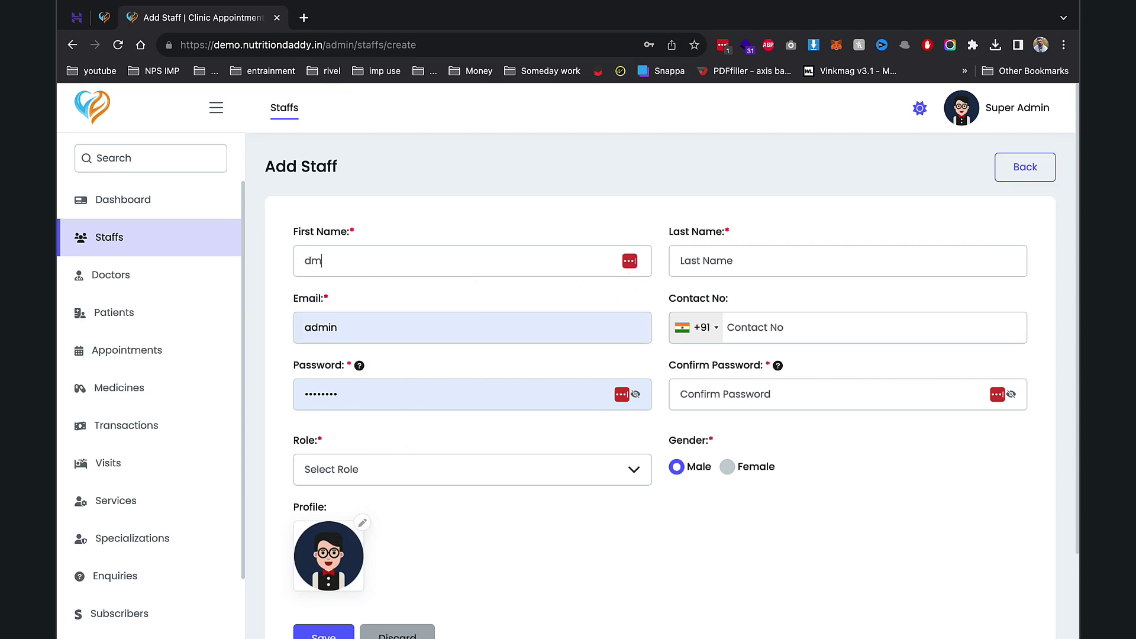
type("mo")
left_click(680, 260)
type("s")
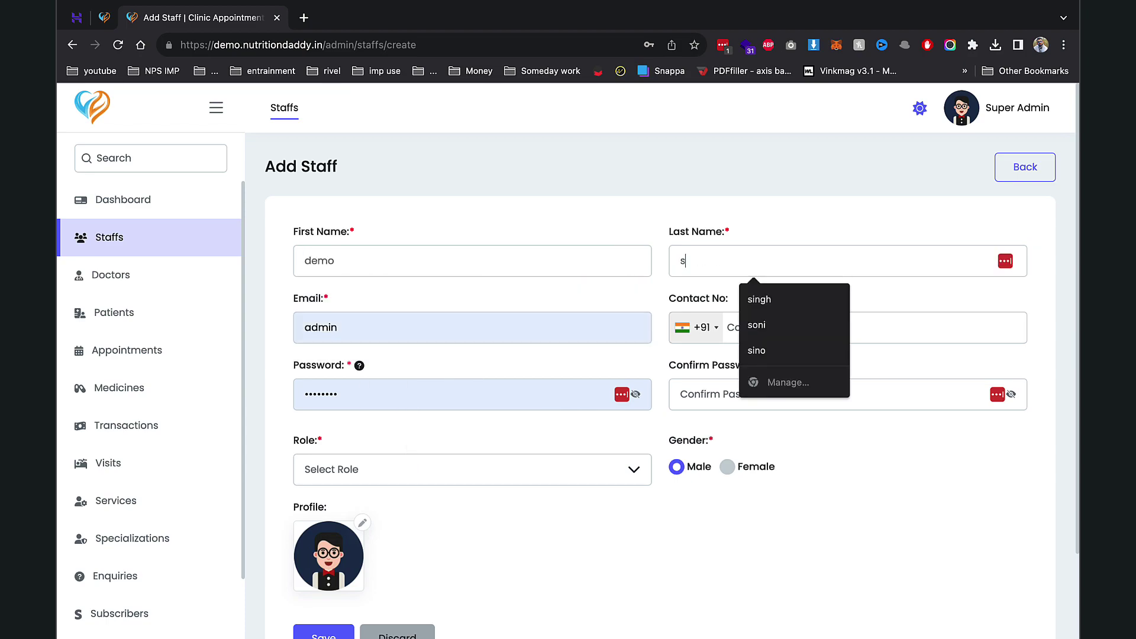
type("ingh")
key("Tab")
Fill in the staff member's email address and correct their contact number
type("Demo")
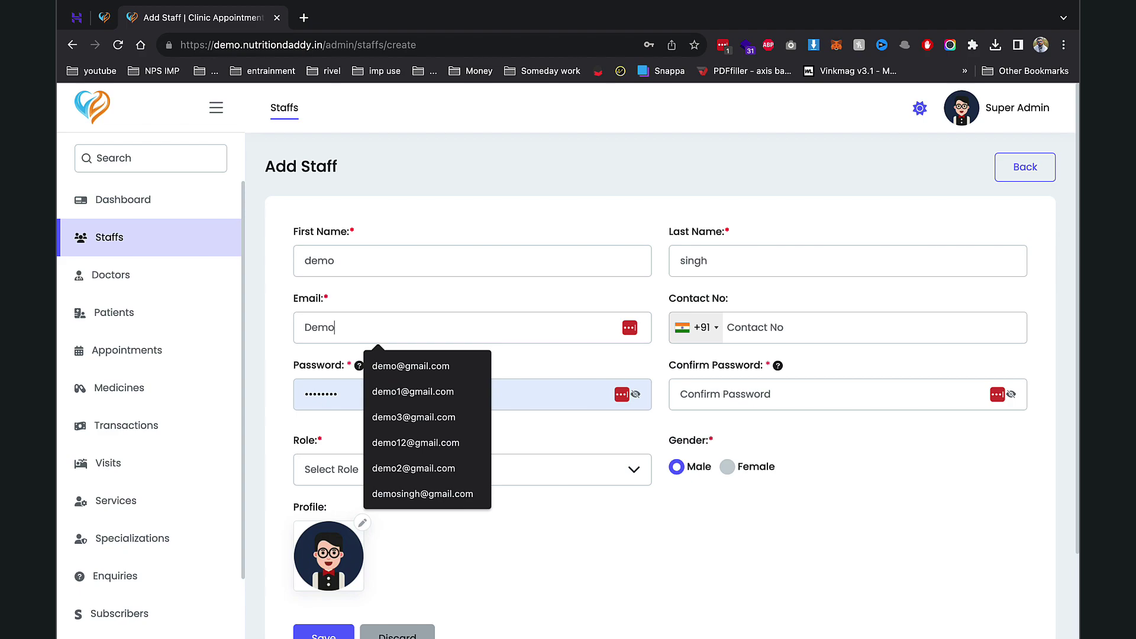
key("Down")
key("Tab")
key("Tab")
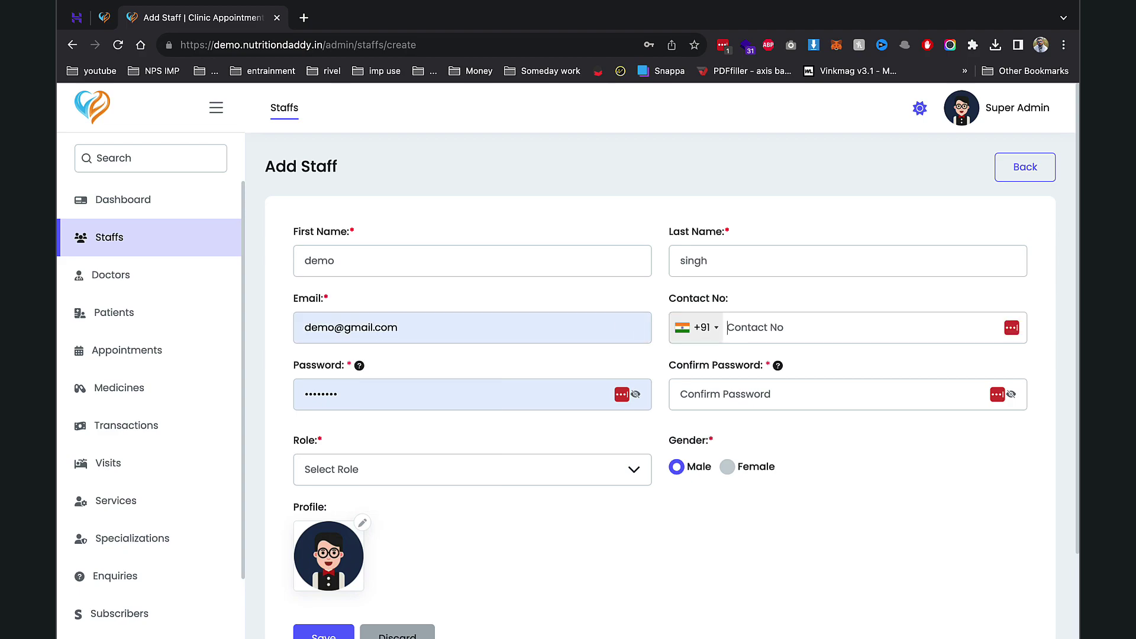
type("12312334545")
key("Tab")
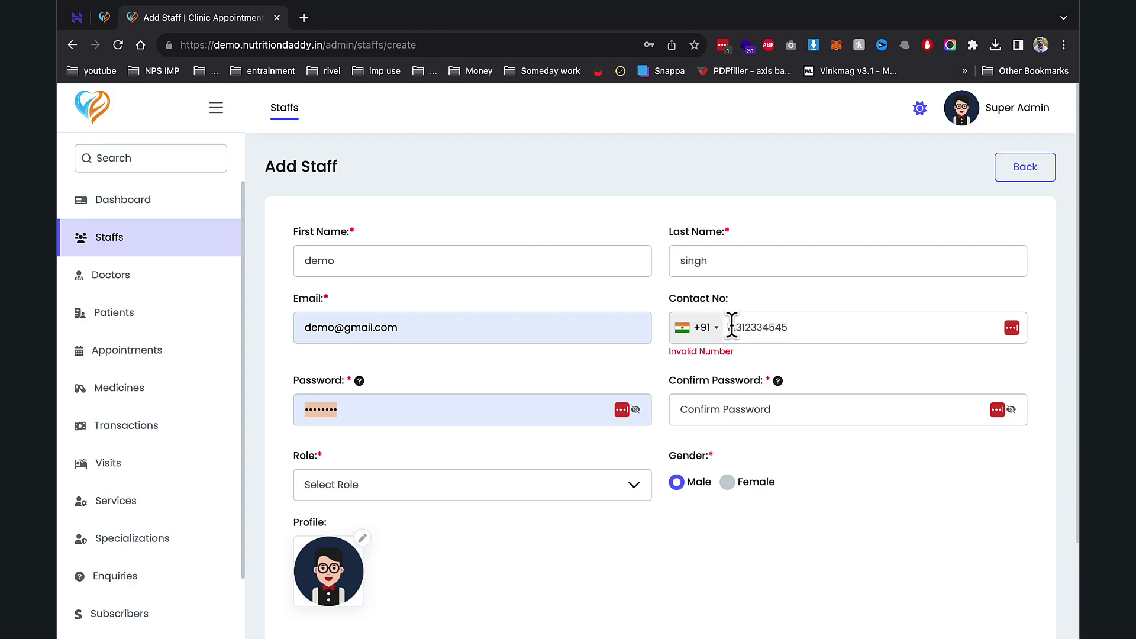
left_click(730, 327)
key("Delete")
type("9")
left_click(773, 328)
key("BackSpace")
key("BackSpace")
left_click(773, 327)
key("Escape")
type("3")
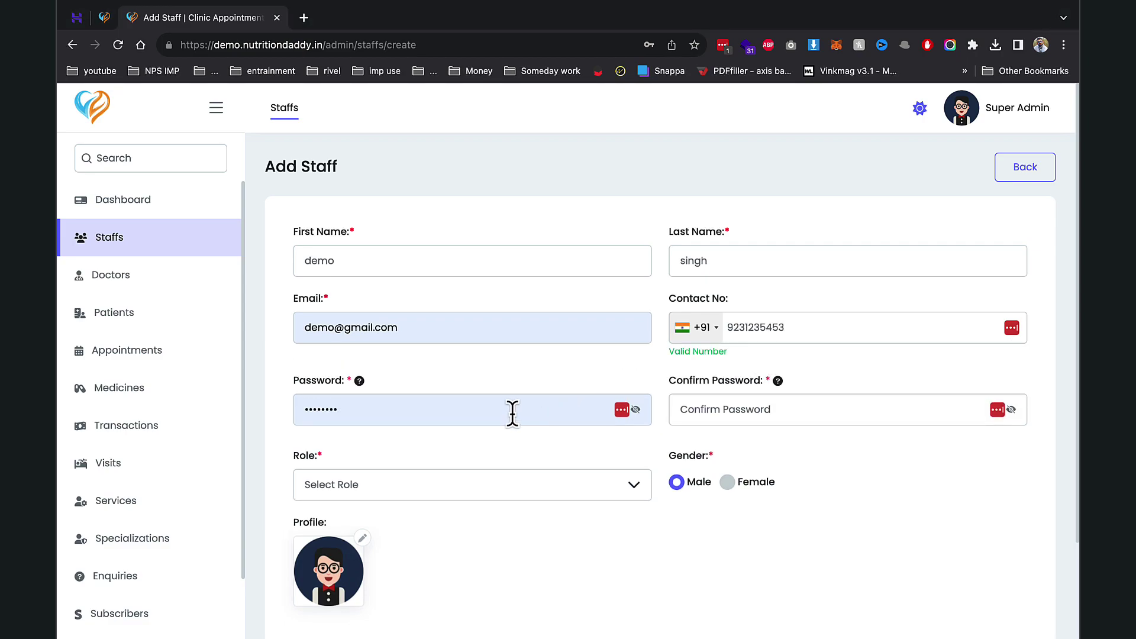
Enter and confirm the staff password, assign the Staff role, save, and open Doctors
double_click(512, 413)
key("Tab")
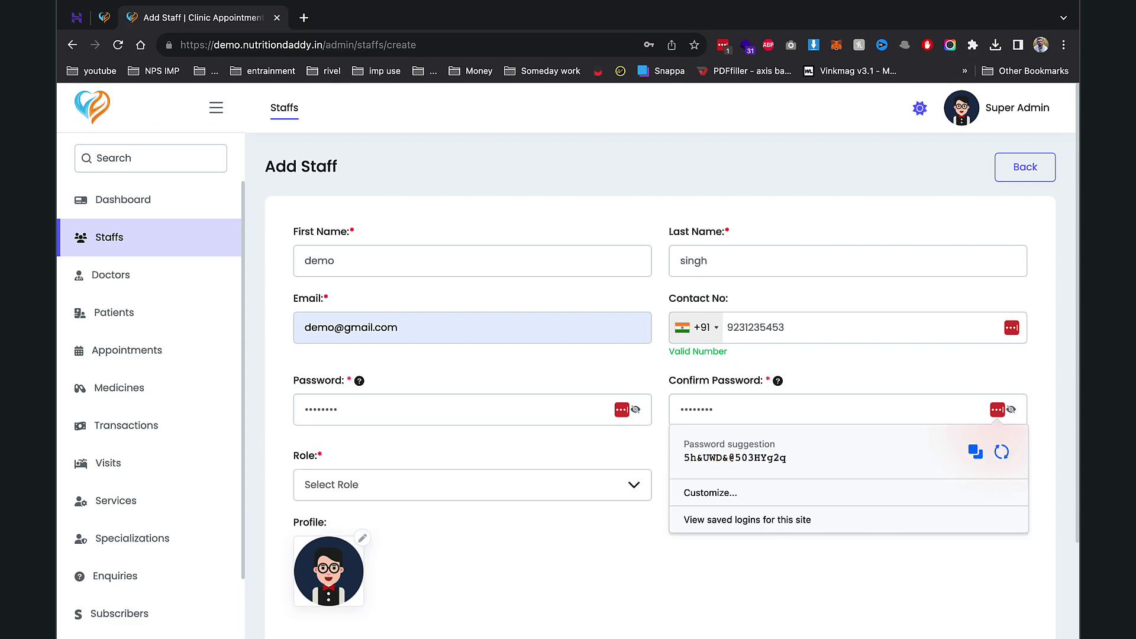
left_click(434, 482)
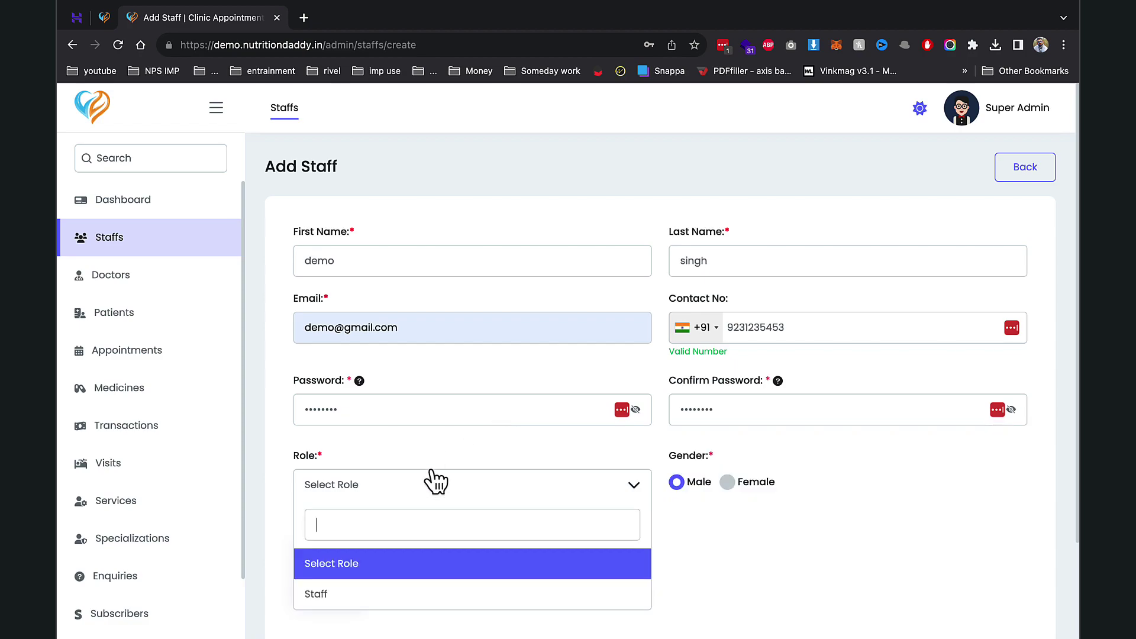
left_click(353, 595)
scroll(654, 504, "down", 3)
left_click(342, 538)
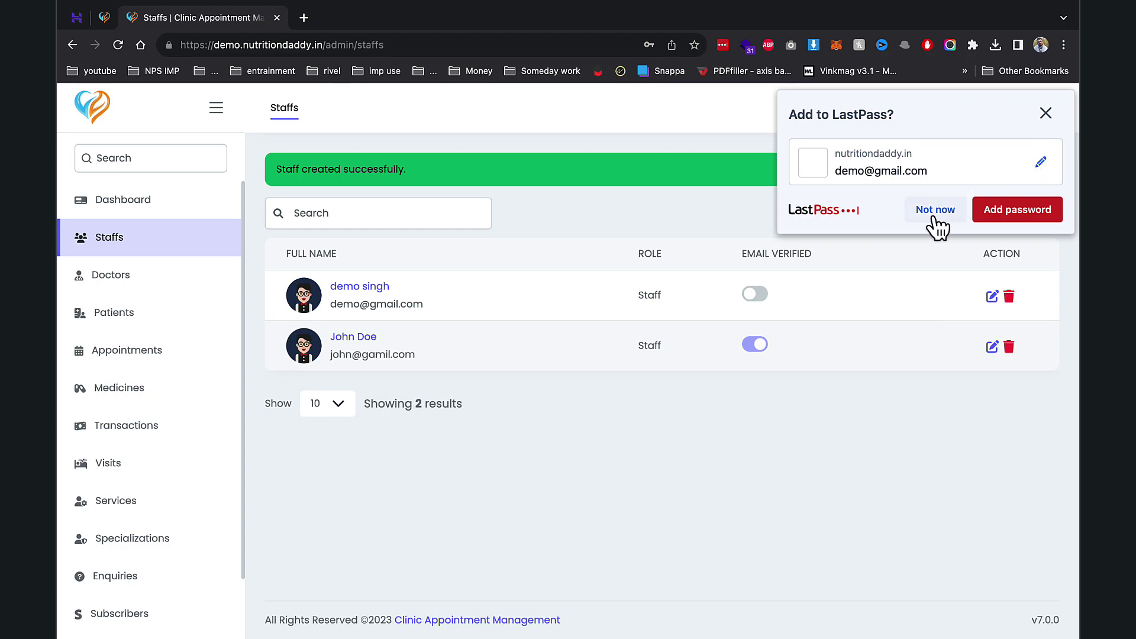
left_click(223, 281)
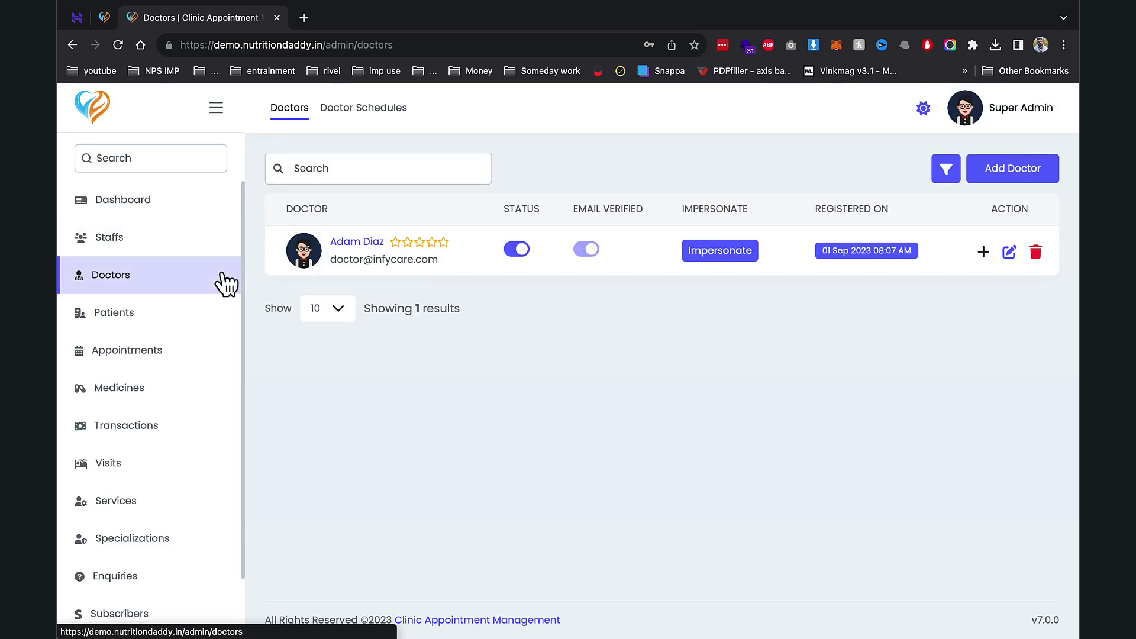
Start a new doctor and enter the doctor's first and last name
left_click(1006, 175)
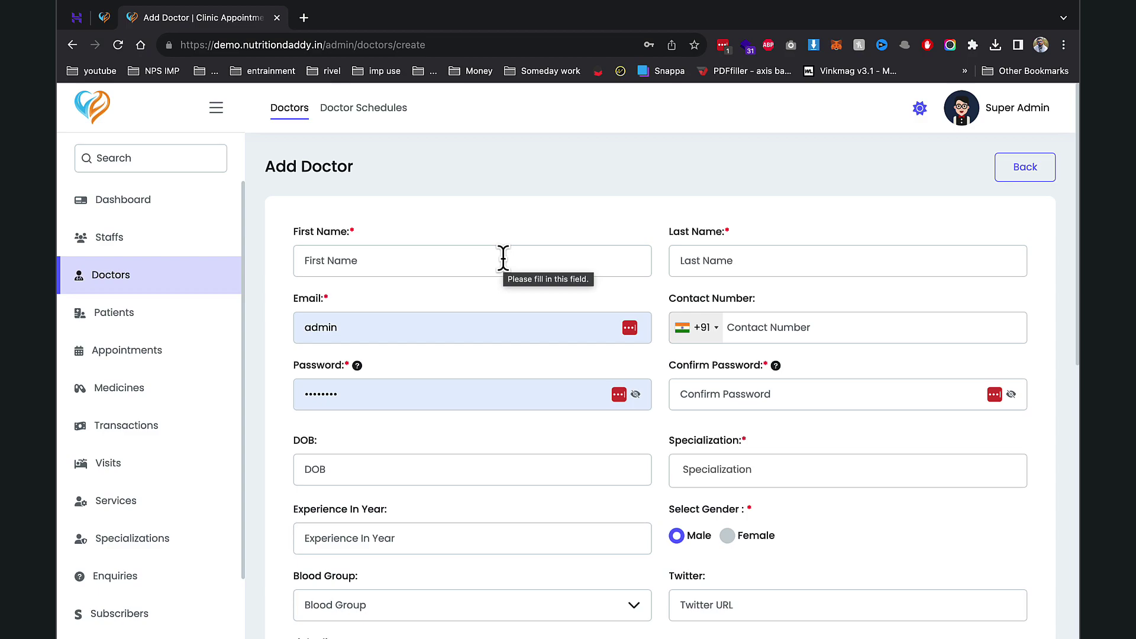
left_click(503, 260)
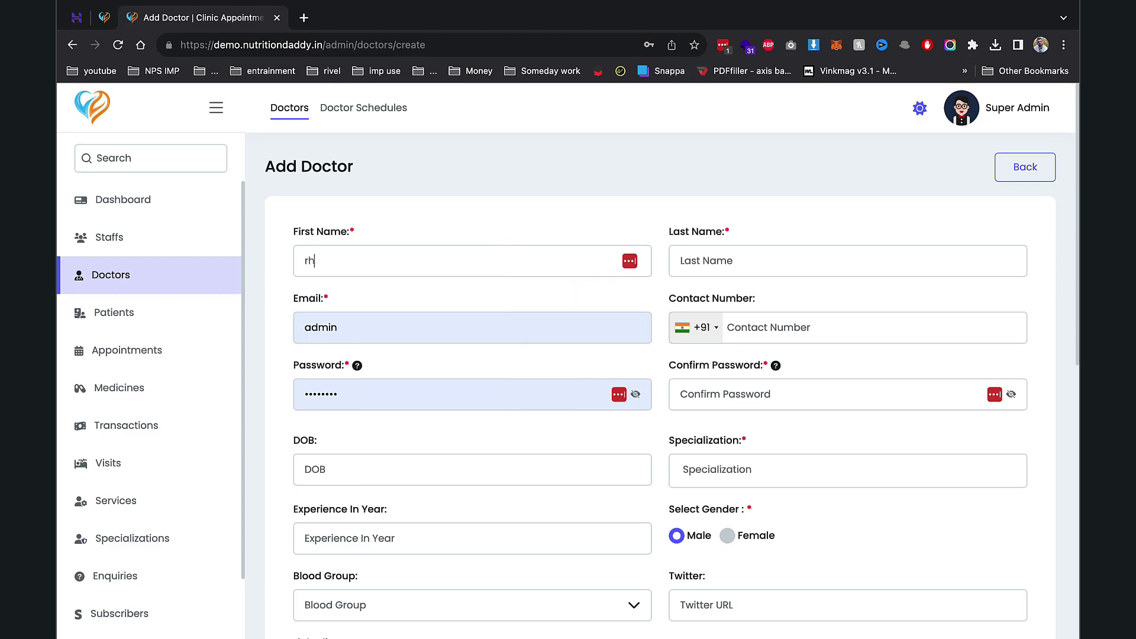
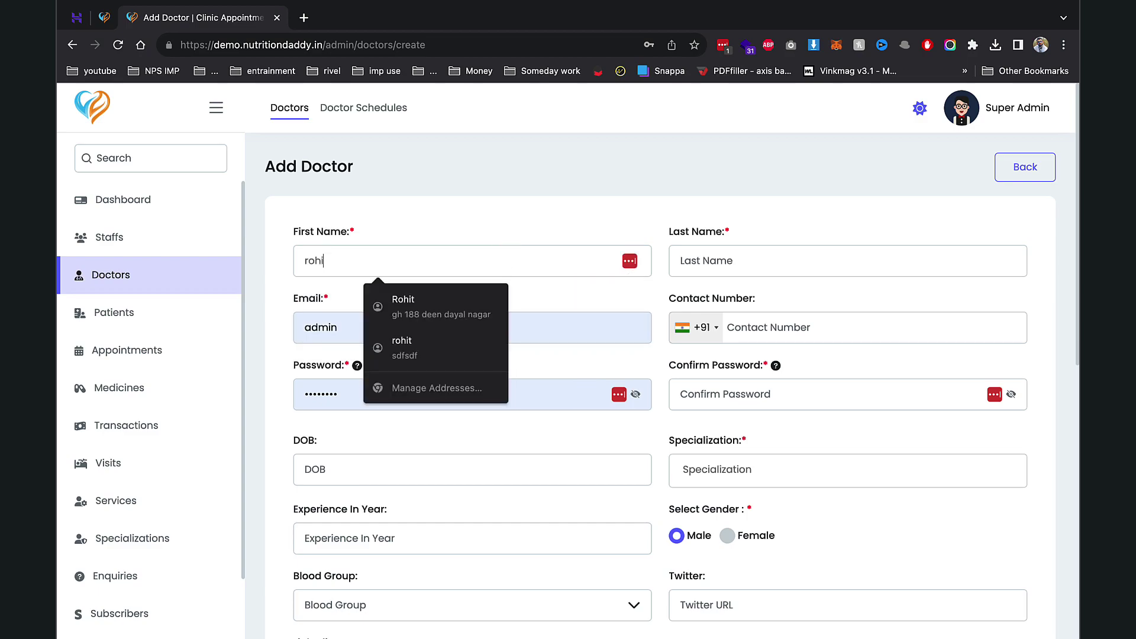
left_click(680, 260)
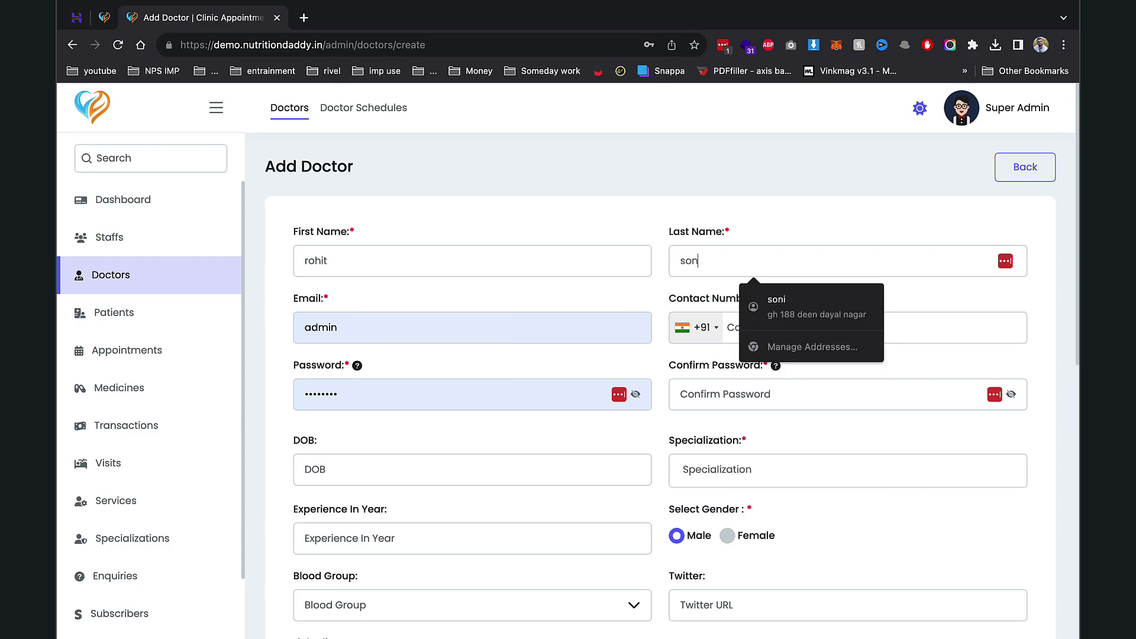
key("Tab")
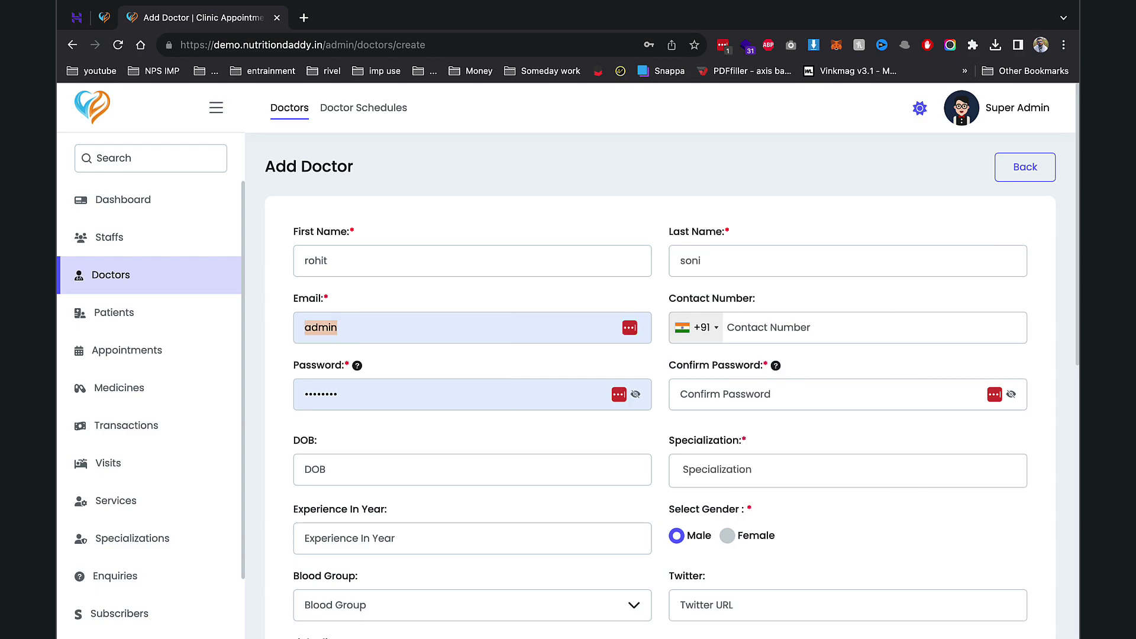
Fill in the doctor's e-mail, contact number and password fields
type("rohi")
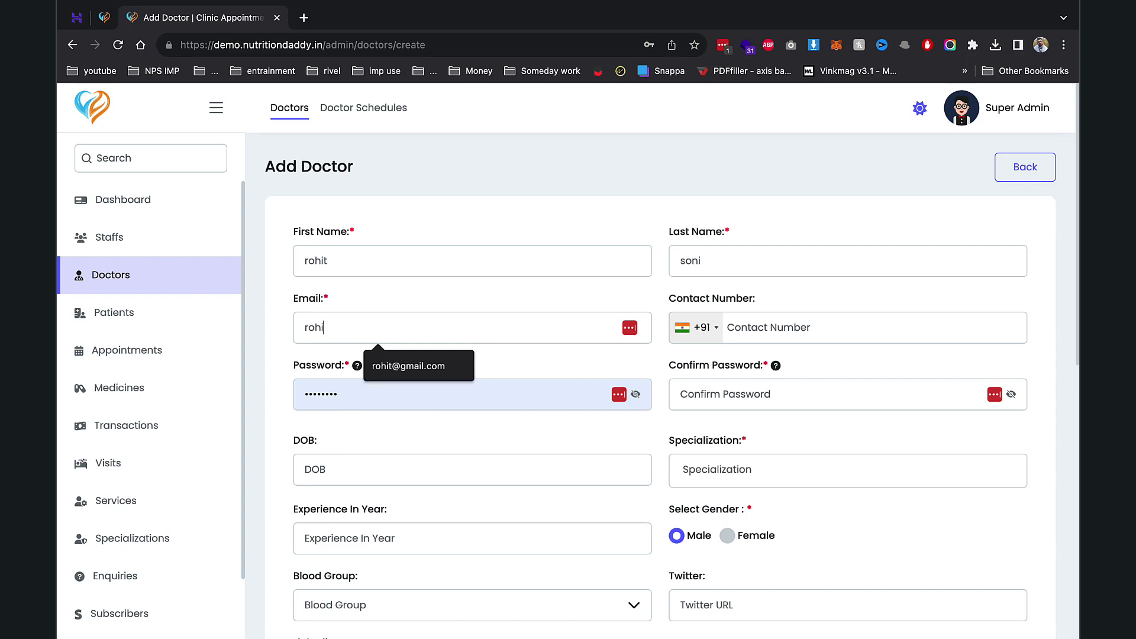
type("t@")
key("Down")
key("Return")
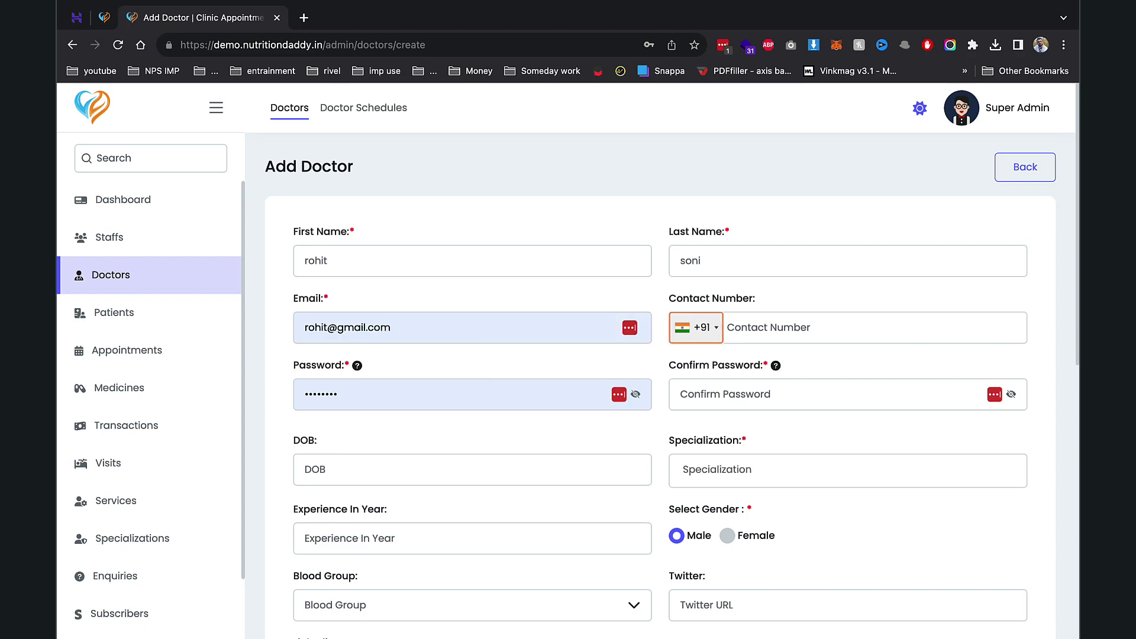
key("Tab")
type("878732232")
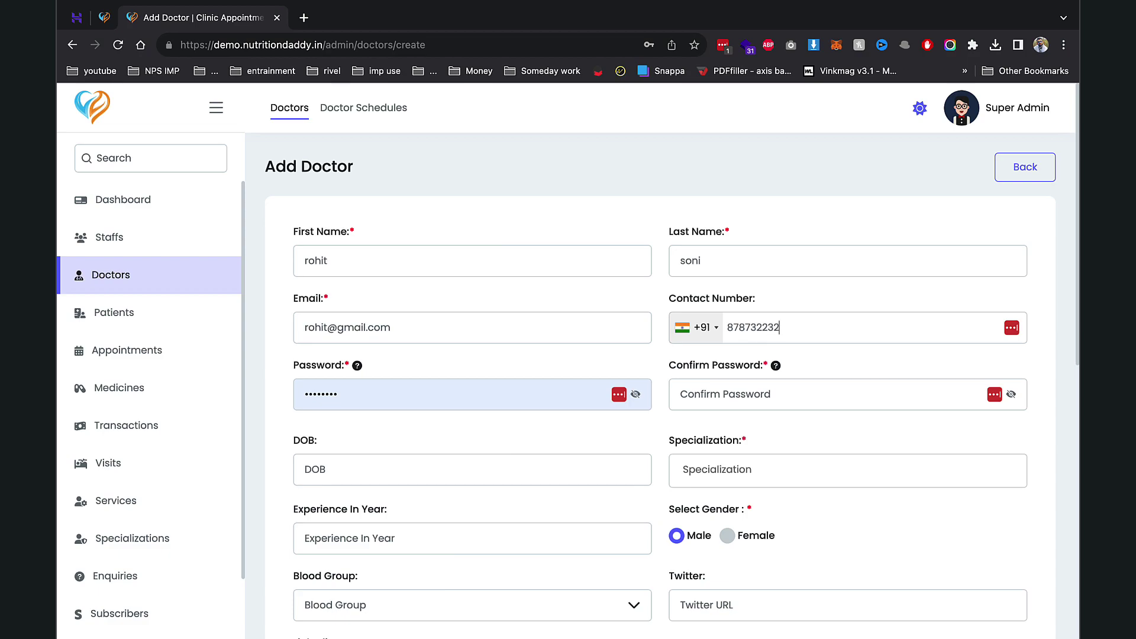
key("Tab")
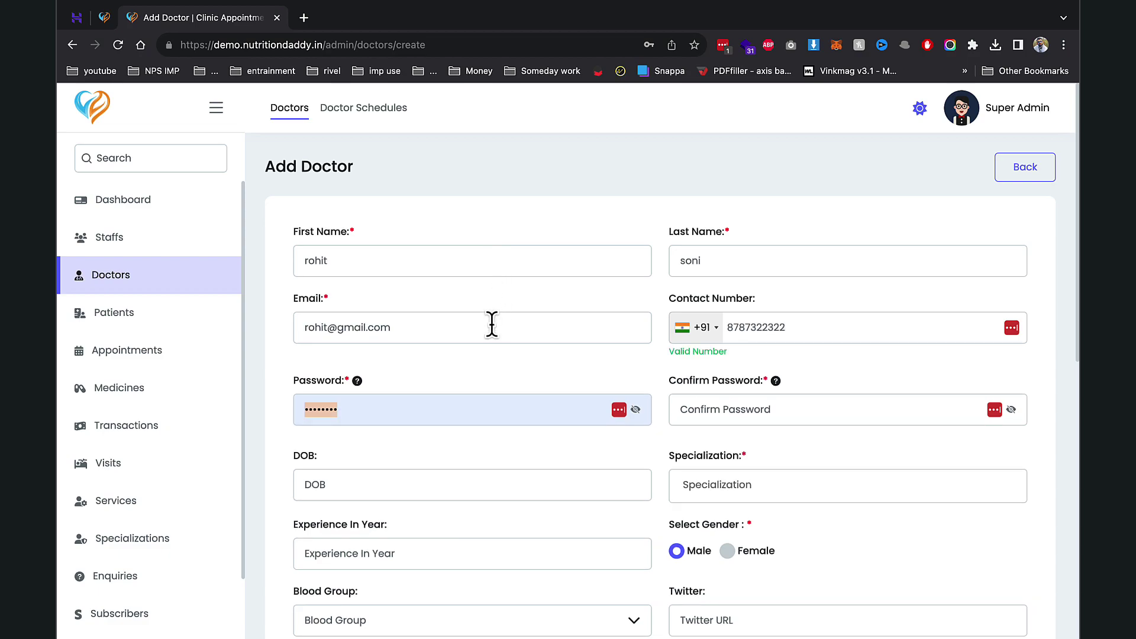
type("1")
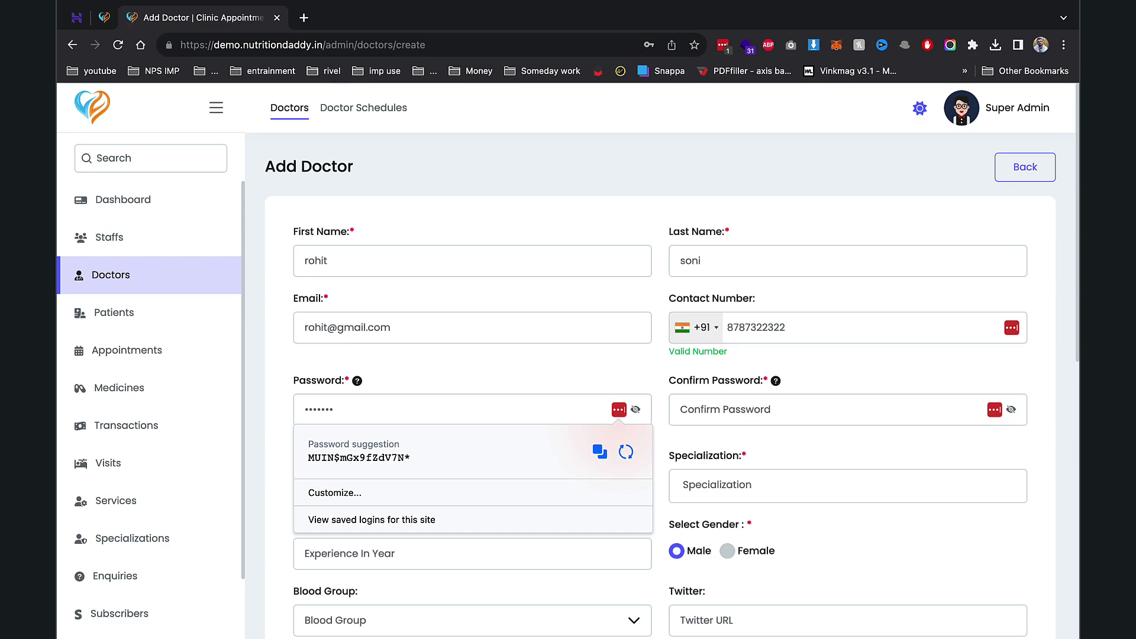
type("8")
key("Tab")
type("1")
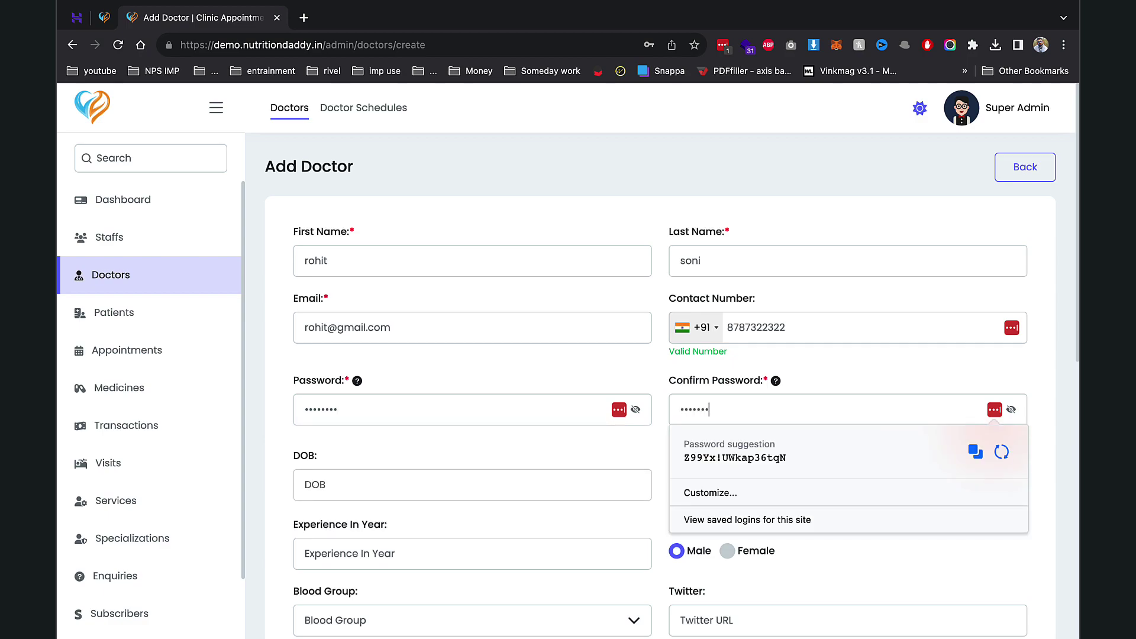
key("Tab")
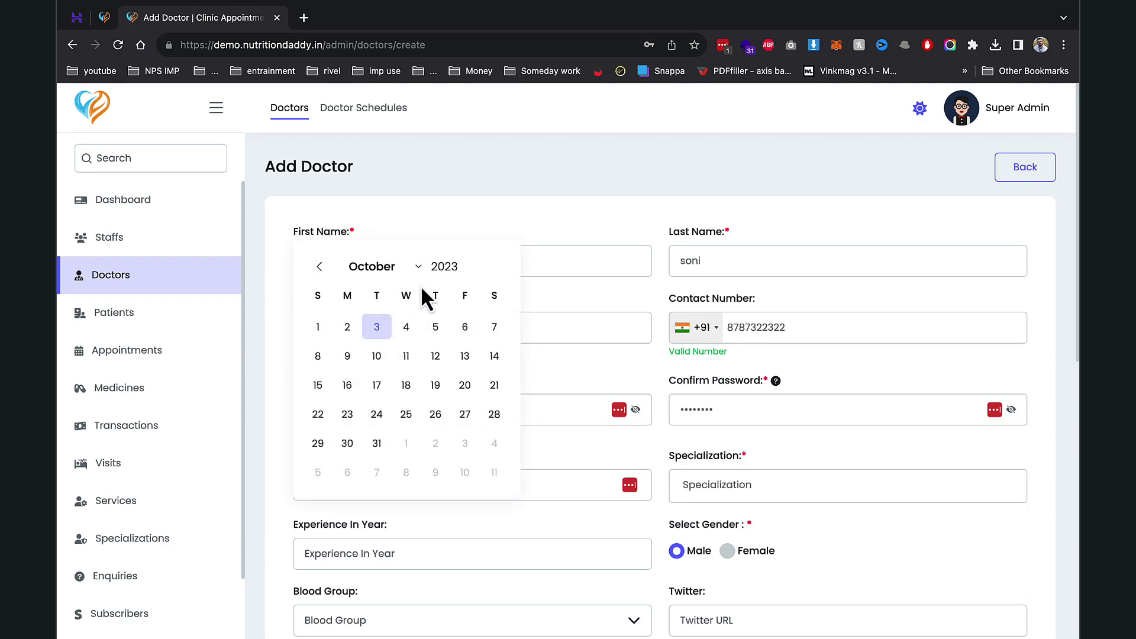
Set the doctor's birth date to the 1st and the specialization to Nuclear Medicine
left_click(463, 270)
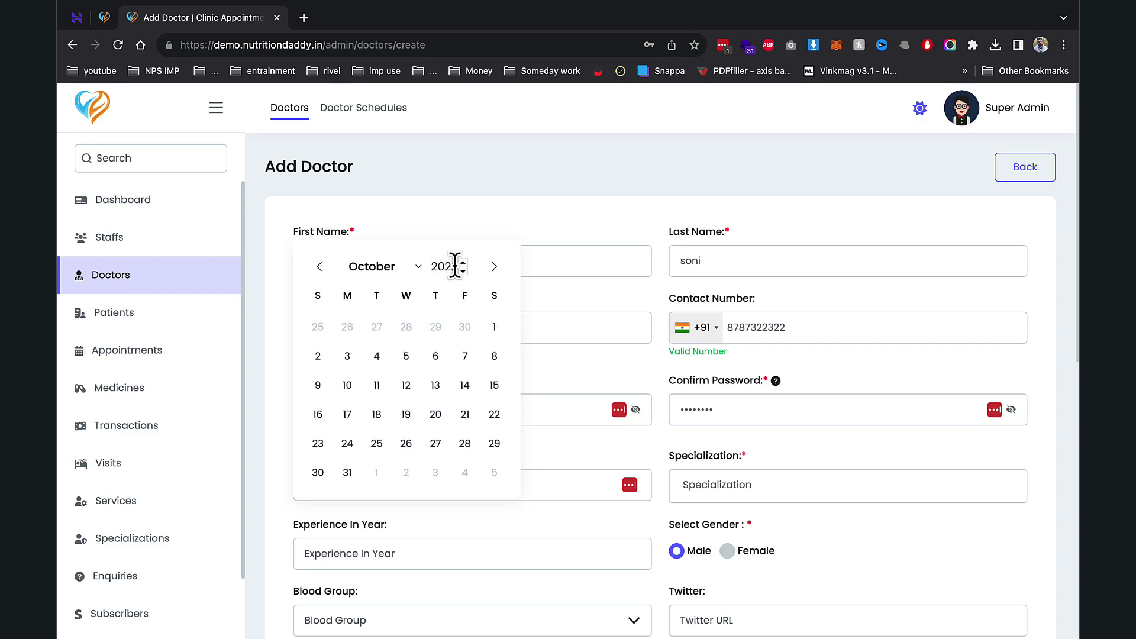
double_click(455, 264)
type("1898")
left_click(494, 327)
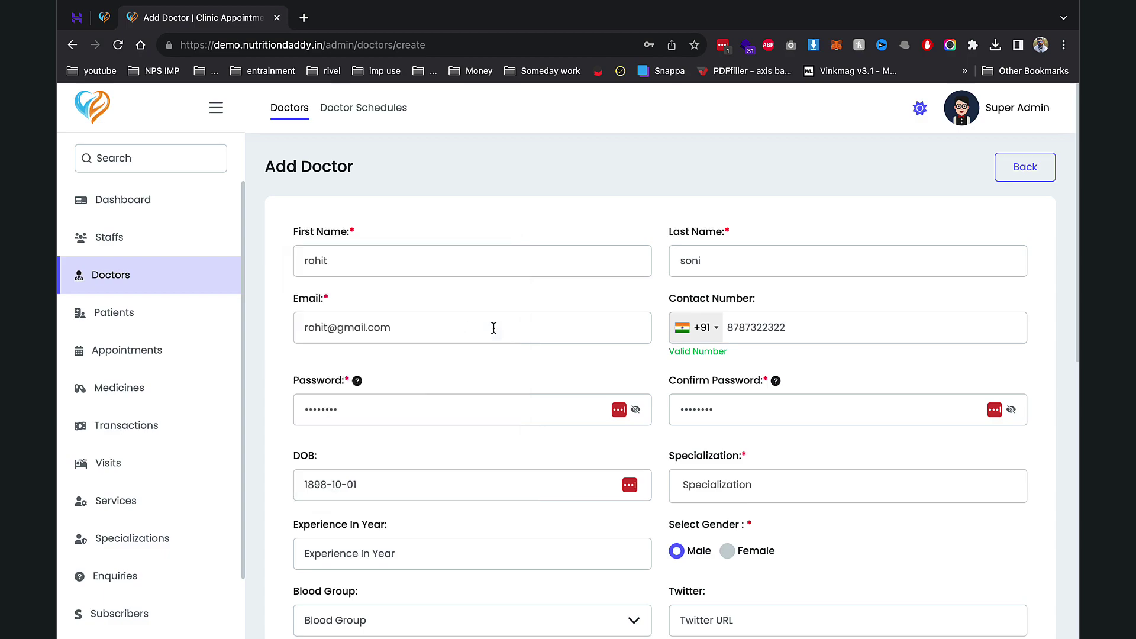
left_click(713, 487)
scroll(737, 372, "down", 2)
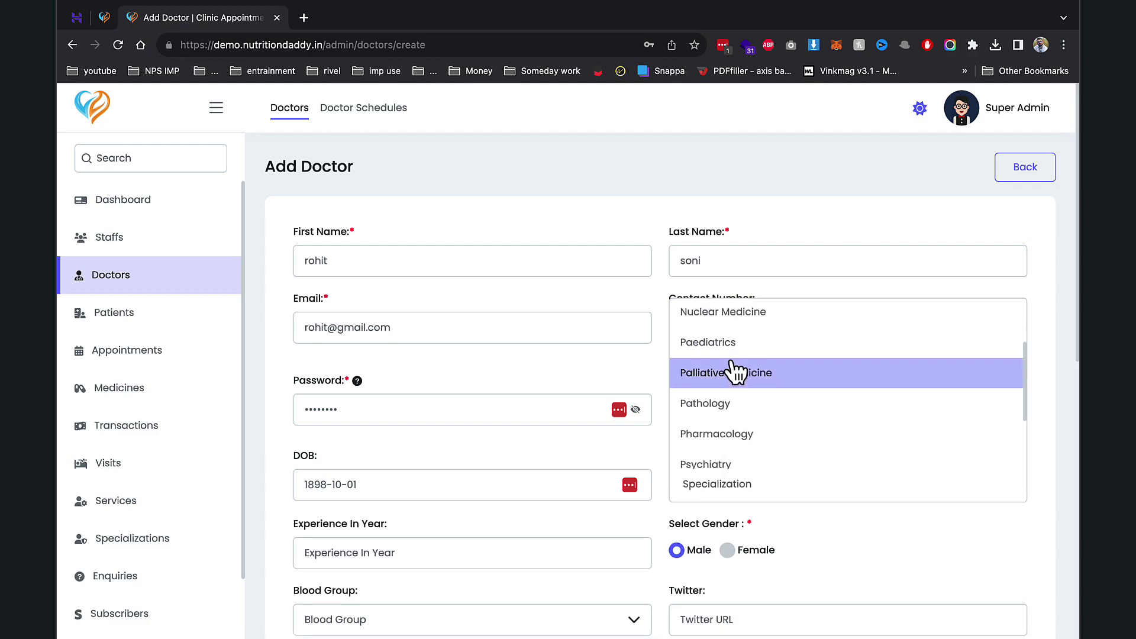
left_click(734, 324)
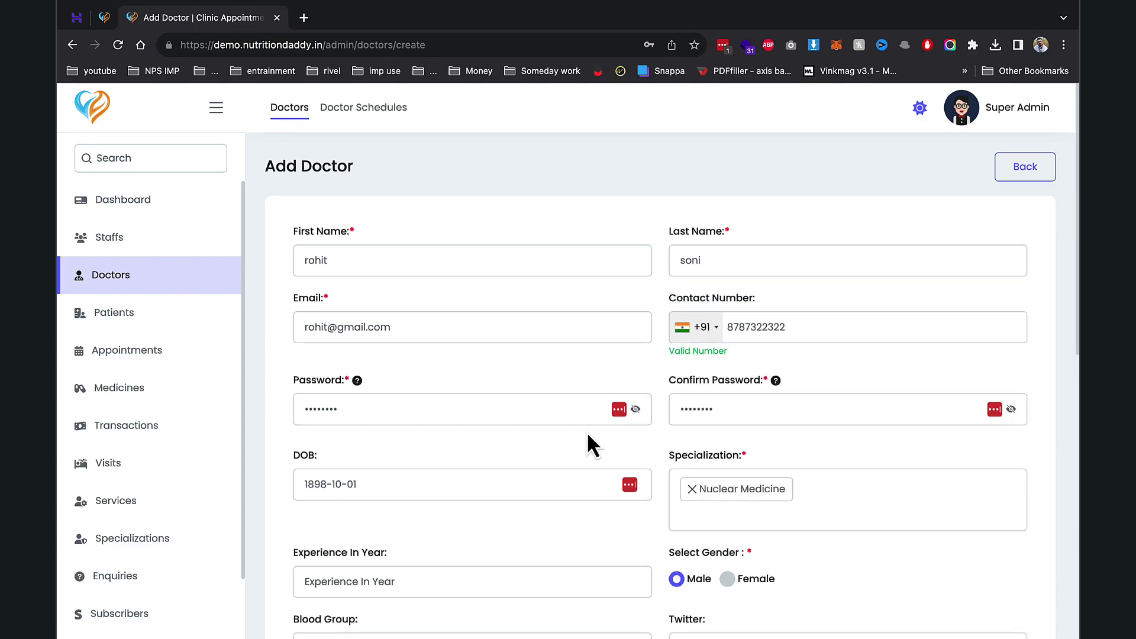
Save the new doctor and decline the LastPass save prompt
scroll(586, 435, "down", 3)
scroll(741, 370, "down", 2)
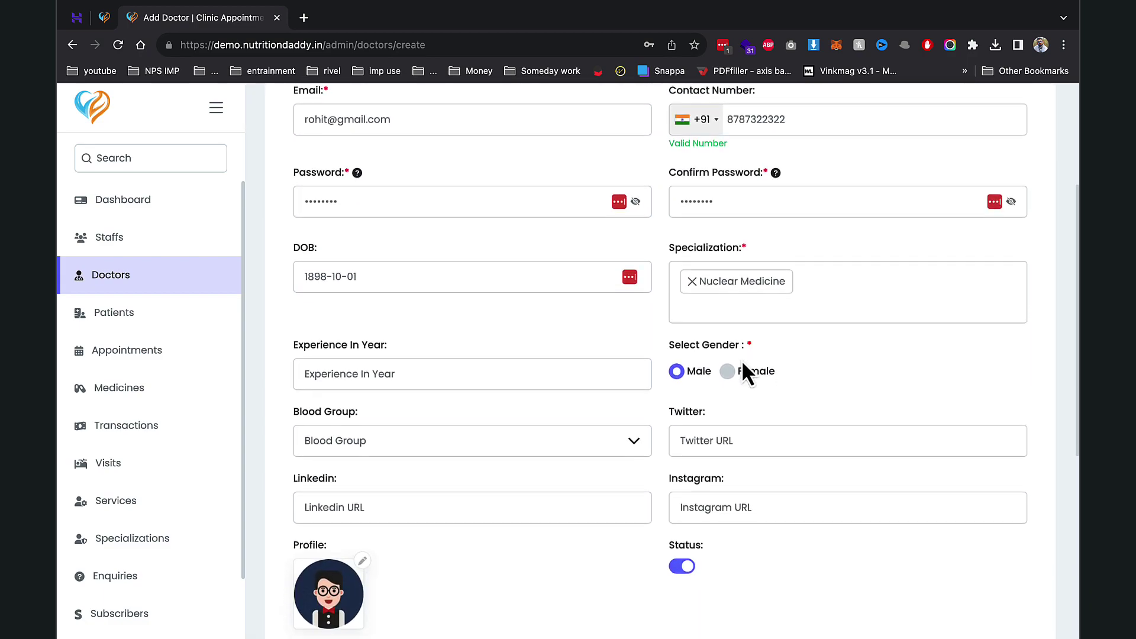
scroll(593, 433, "down", 5)
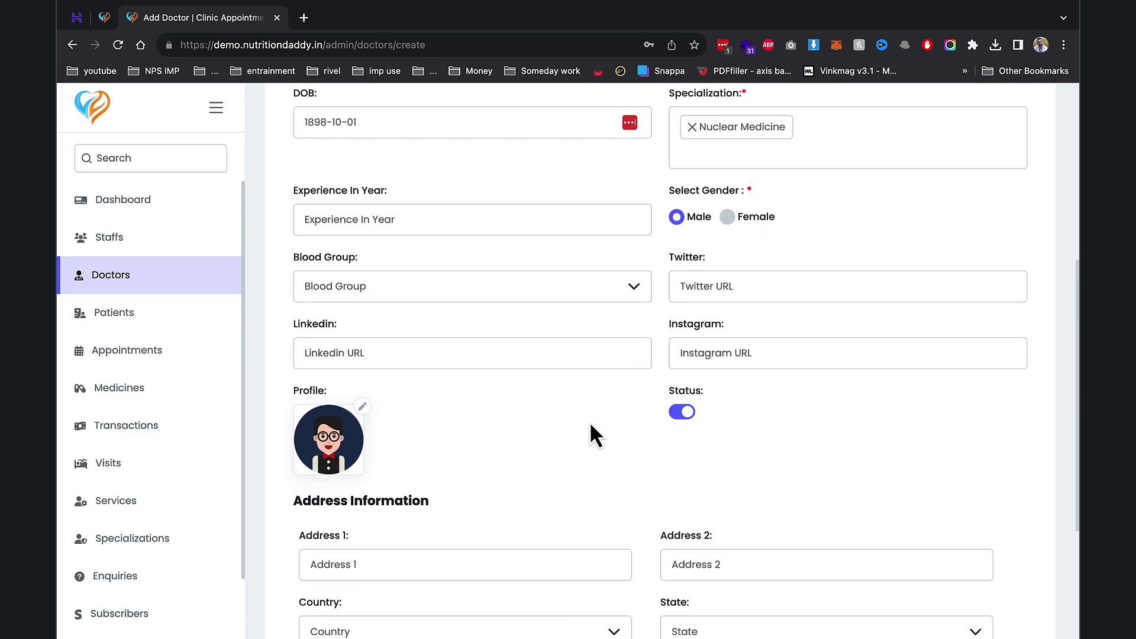
left_click(306, 549)
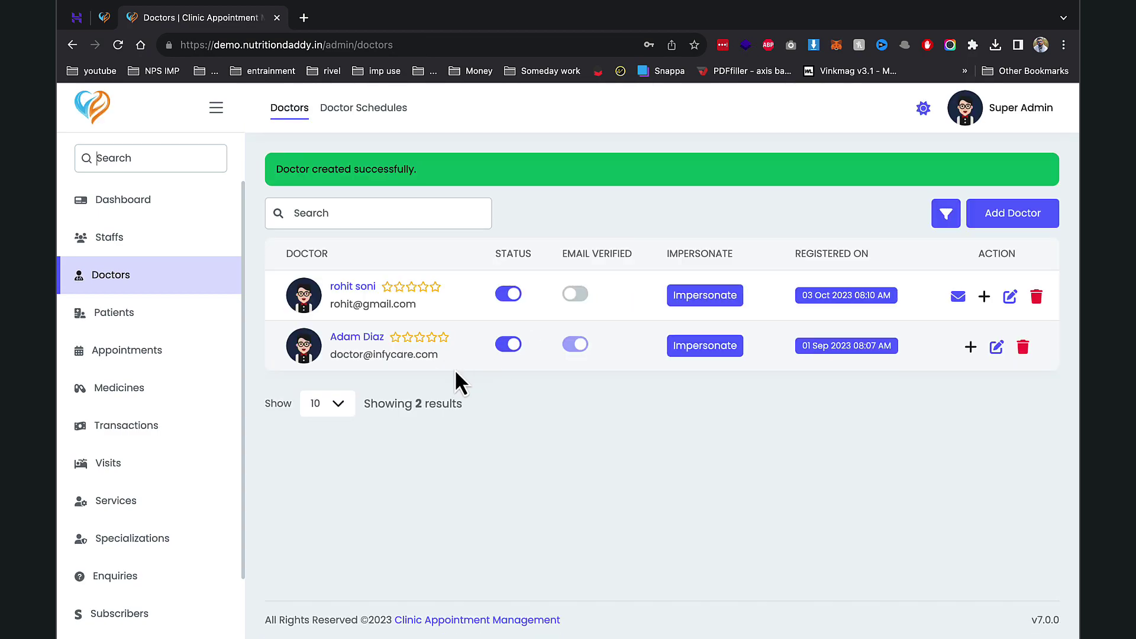
left_click(938, 214)
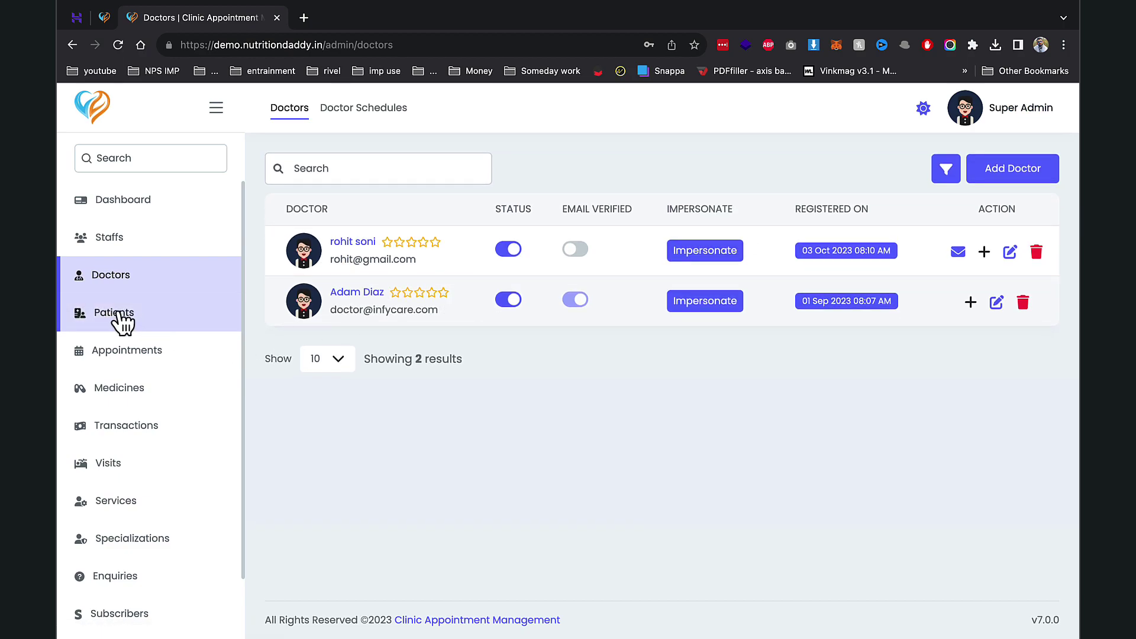
Start a new appointment with the newly added doctor on 4 October 2023
left_click(120, 317)
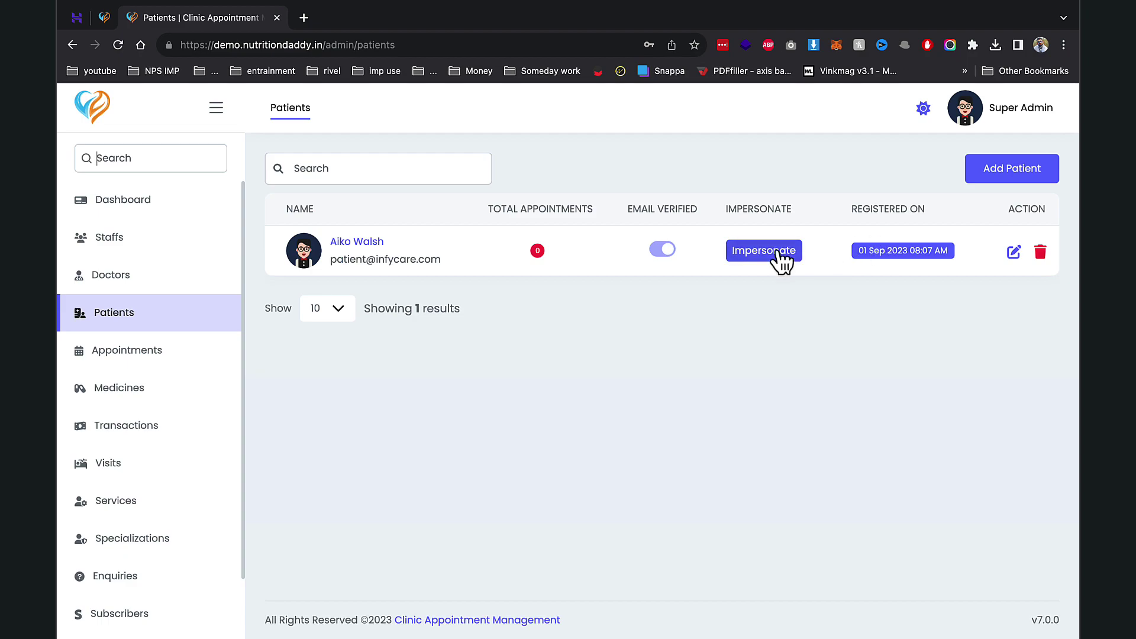
left_click(203, 350)
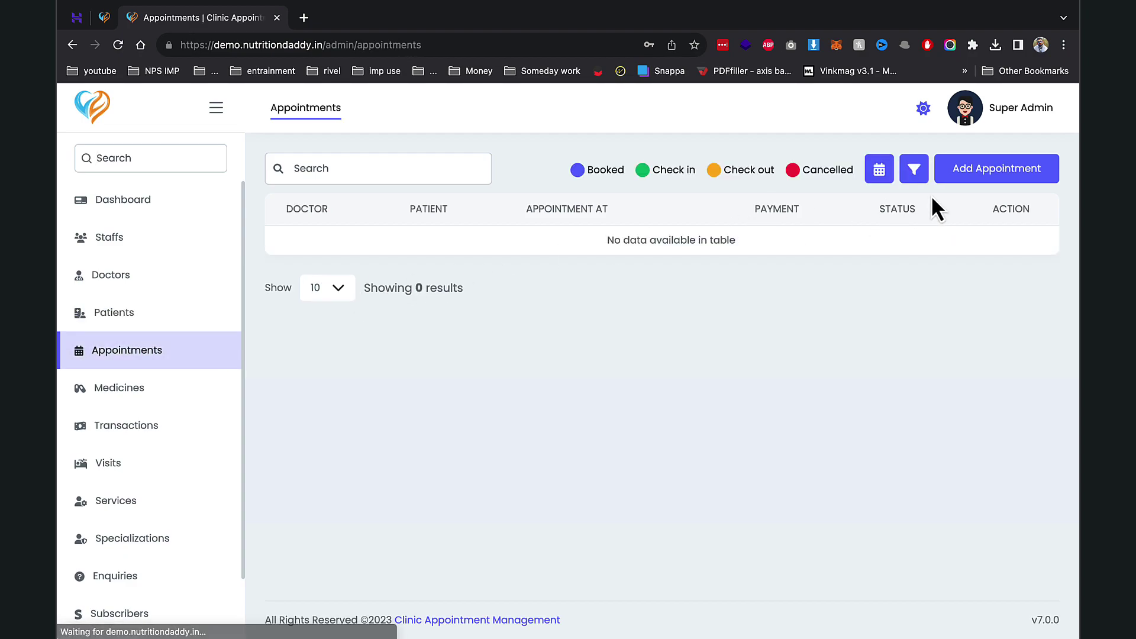
left_click(977, 178)
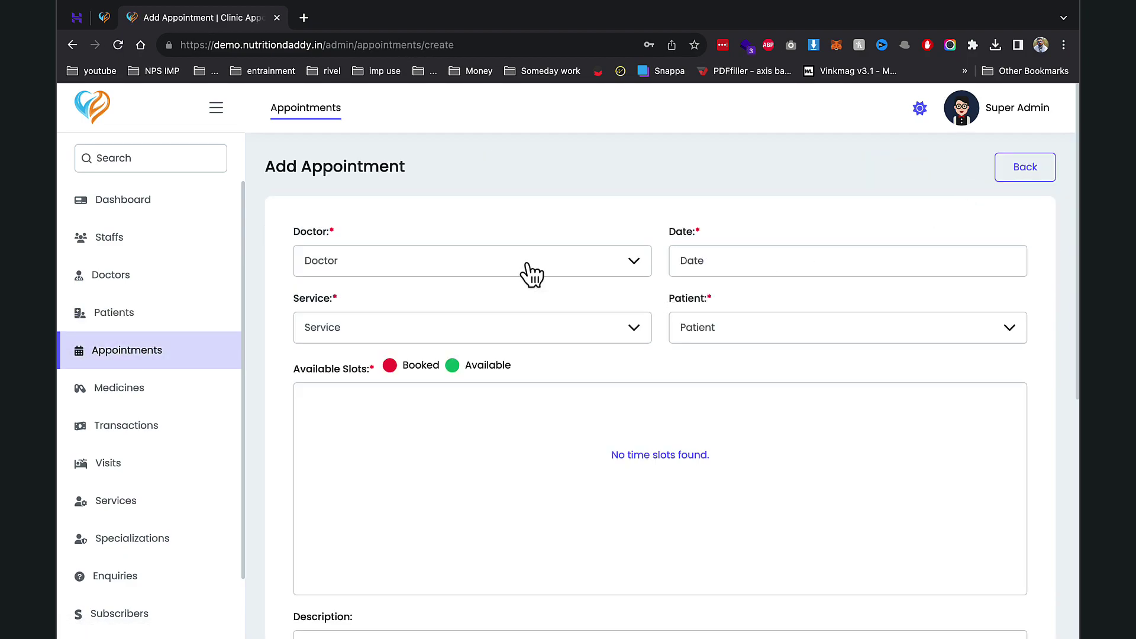
left_click(525, 264)
left_click(381, 399)
left_click(695, 269)
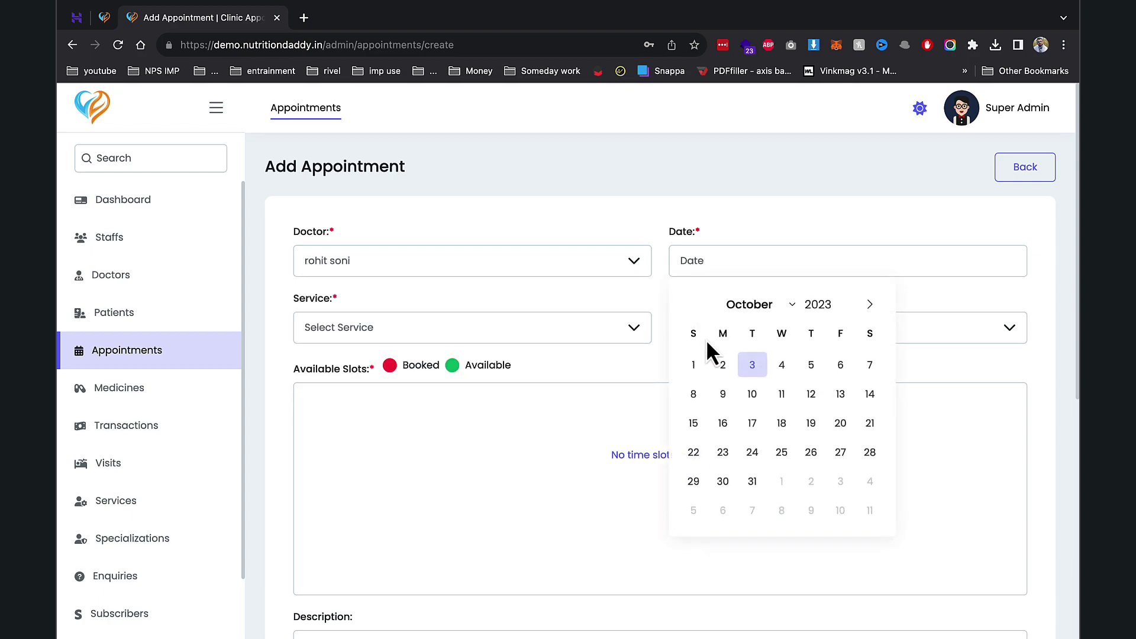
left_click(781, 365)
Leave the service empty, pick the existing patient, then switch to Medicine Categories
left_click(573, 344)
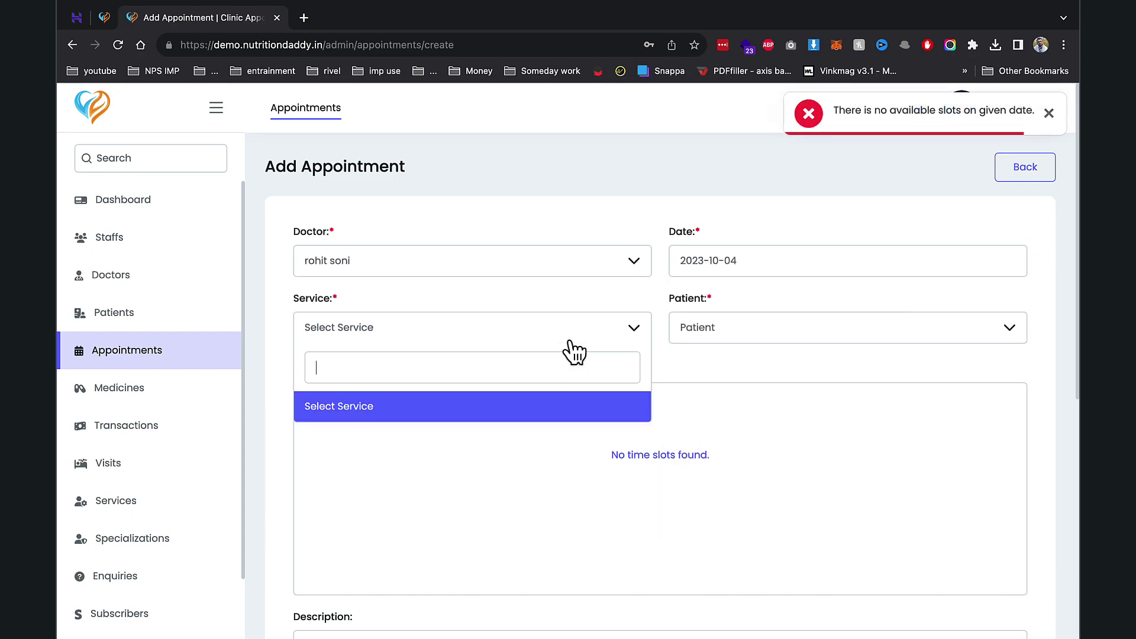
left_click(492, 406)
left_click(678, 329)
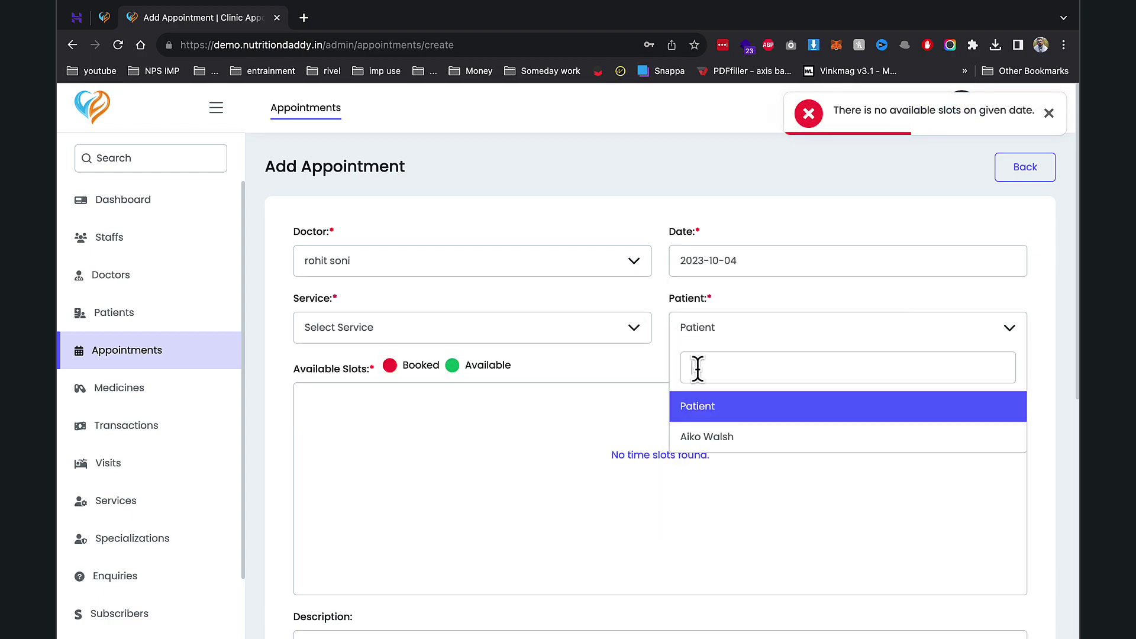
left_click(707, 438)
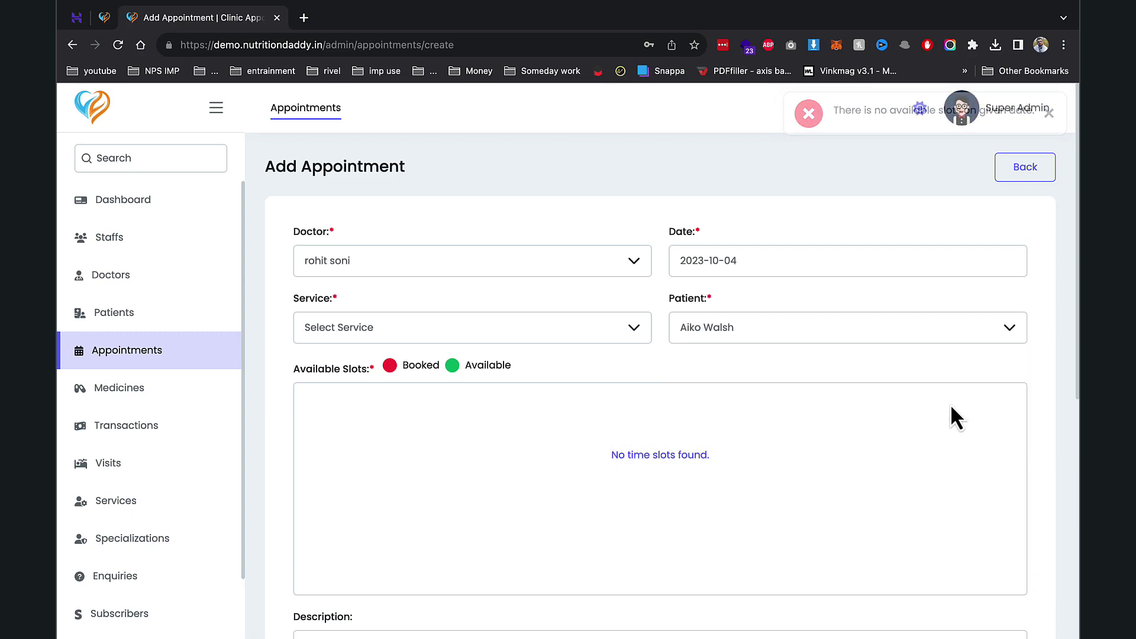
left_click(157, 384)
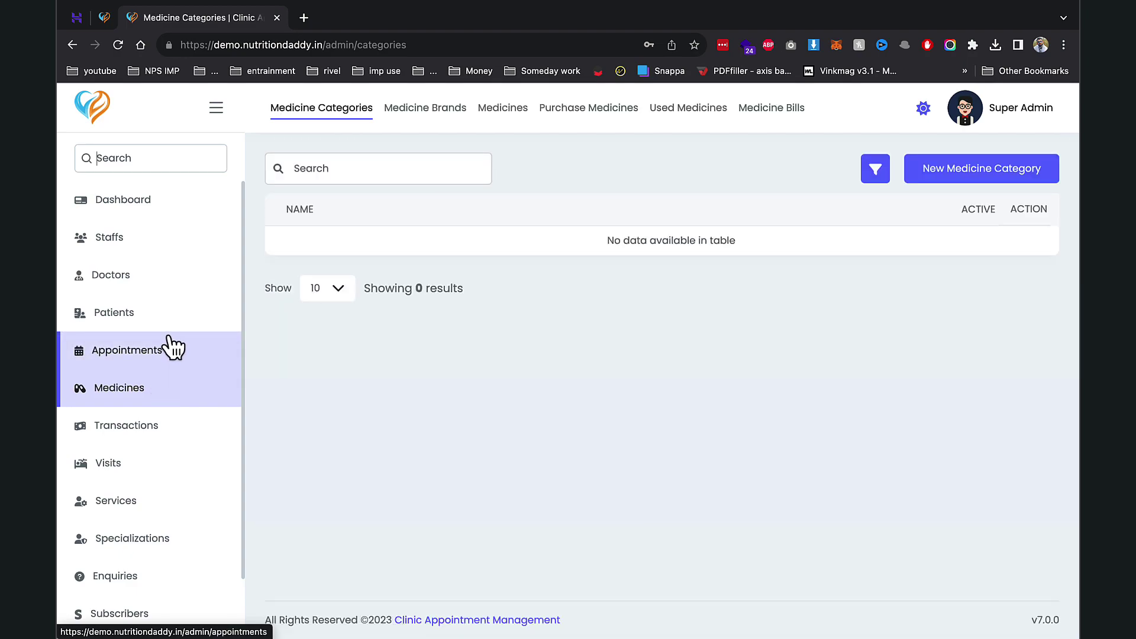
Start a new patient and enter the patient's first and last name
left_click(169, 326)
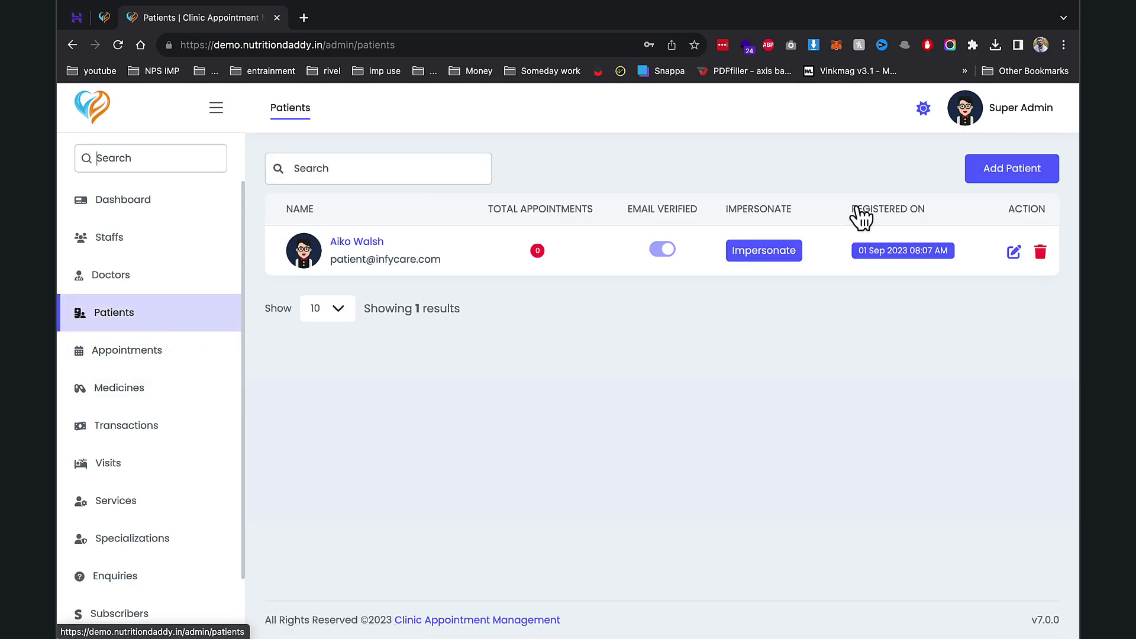
left_click(972, 168)
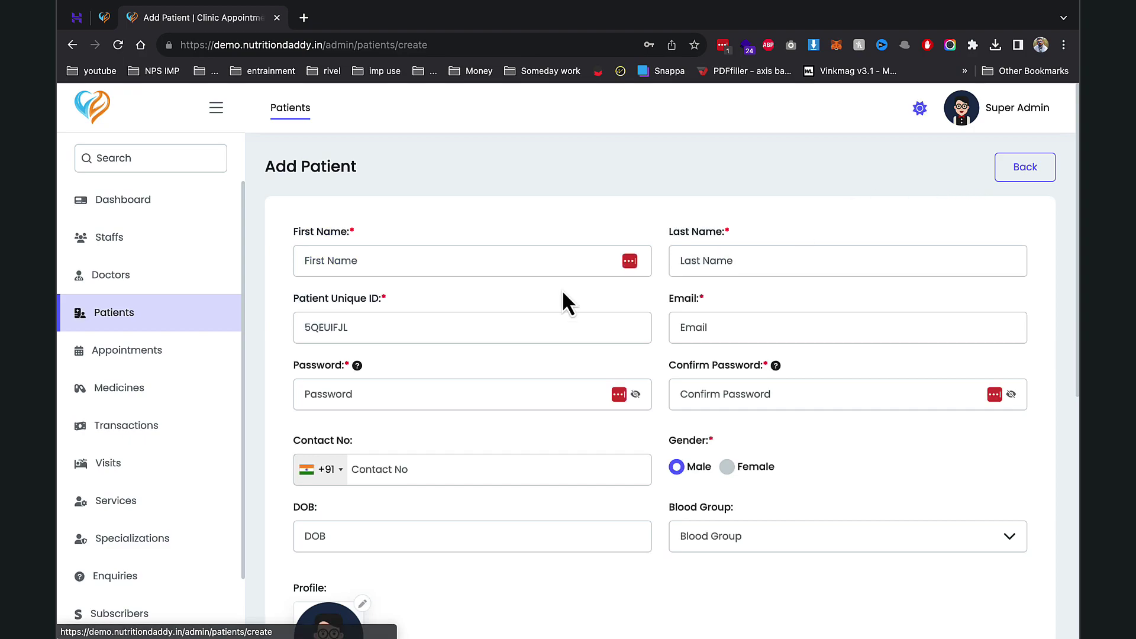
left_click(483, 262)
type("demo")
key("Tab")
type("singu")
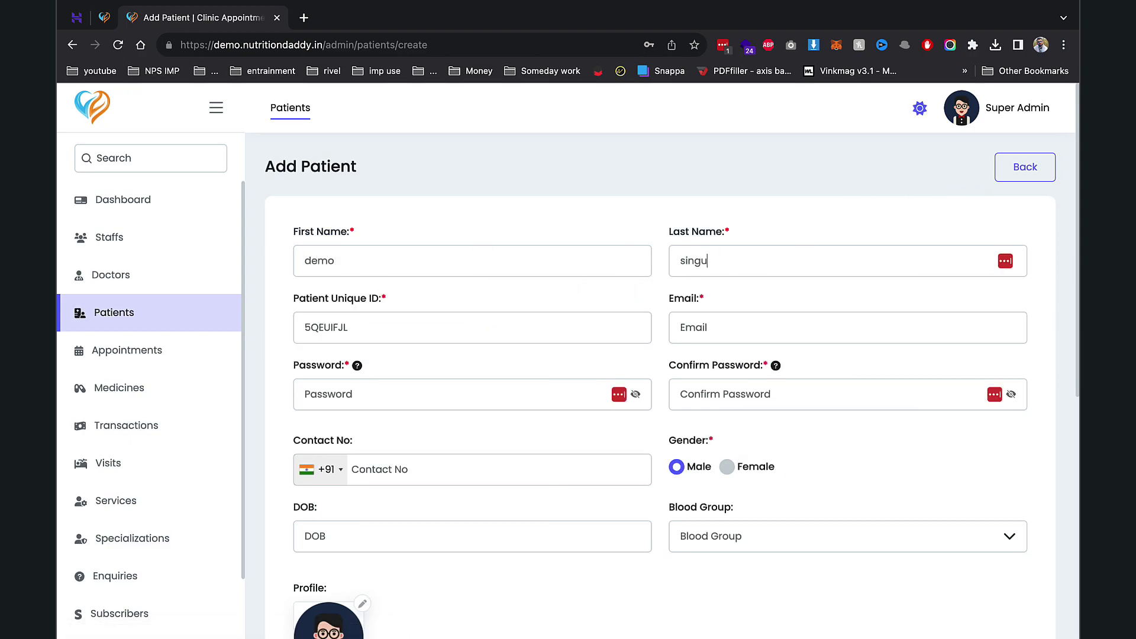
key("Tab")
Fill in the e-mail and password fields and attempt to save, dismissing the warnings
left_click(718, 327)
type("demo1")
key("Down")
key("Return")
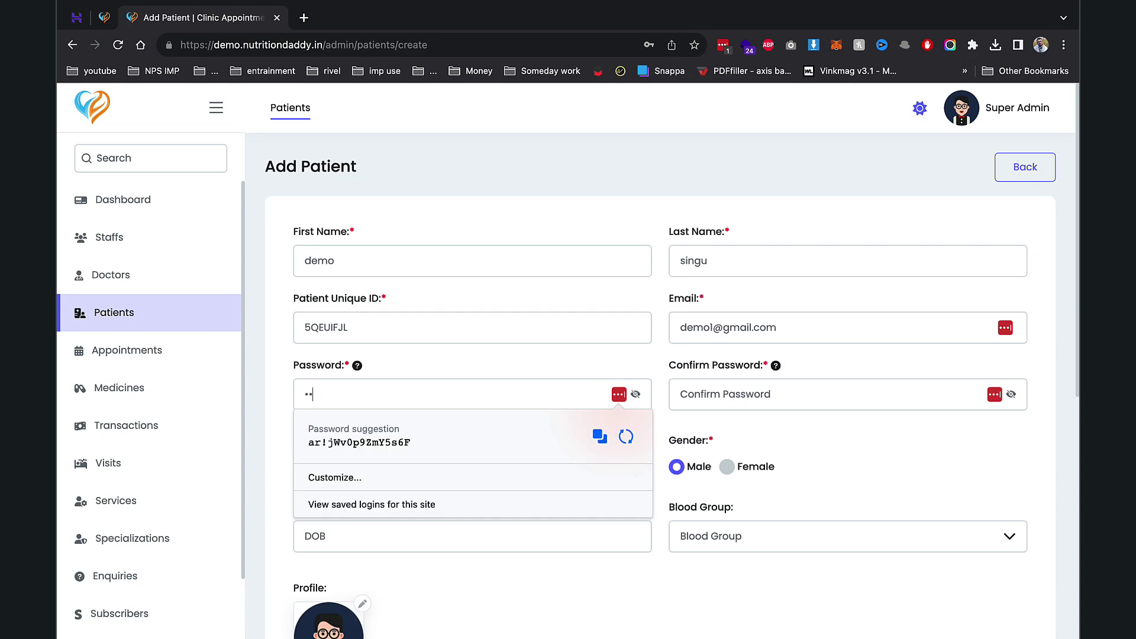
left_click(710, 395)
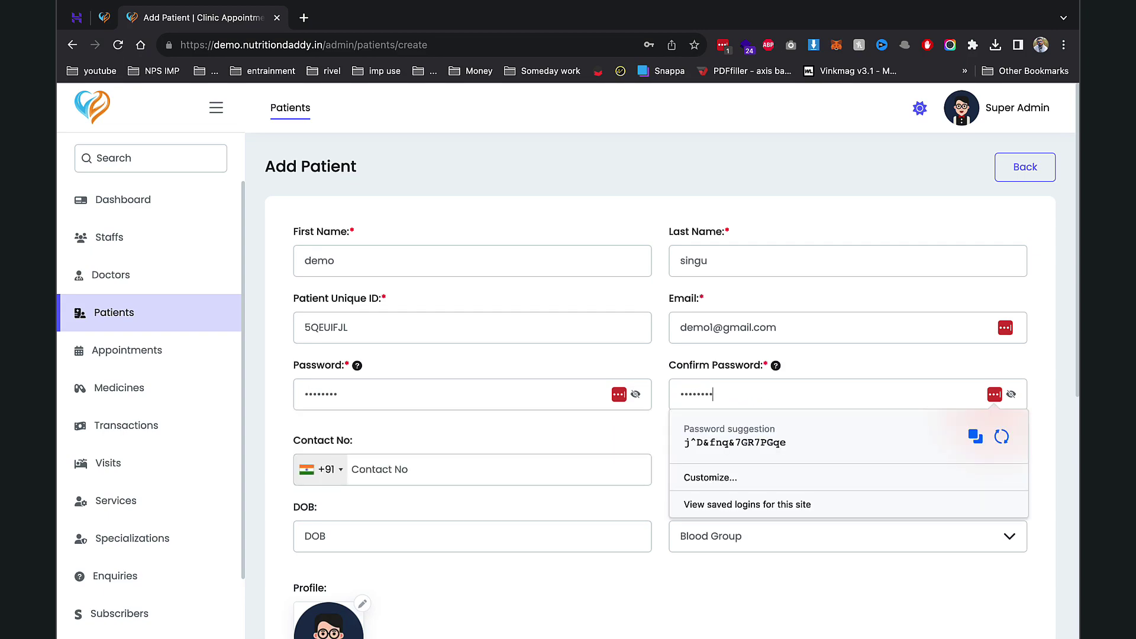
key("Tab")
scroll(684, 325, "down", 7)
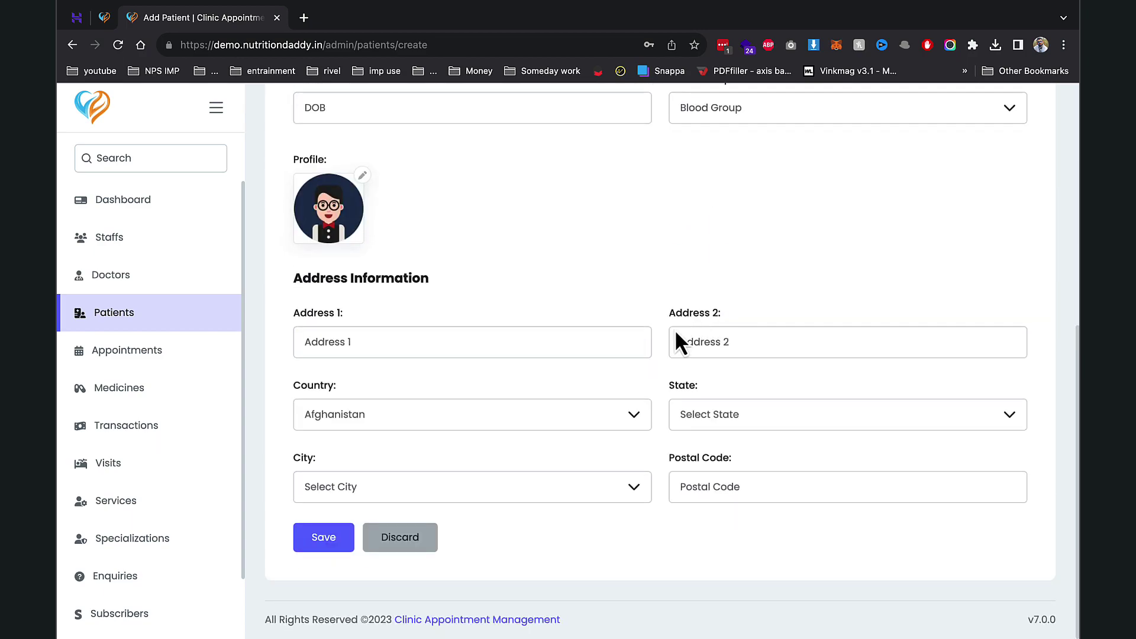
left_click(331, 526)
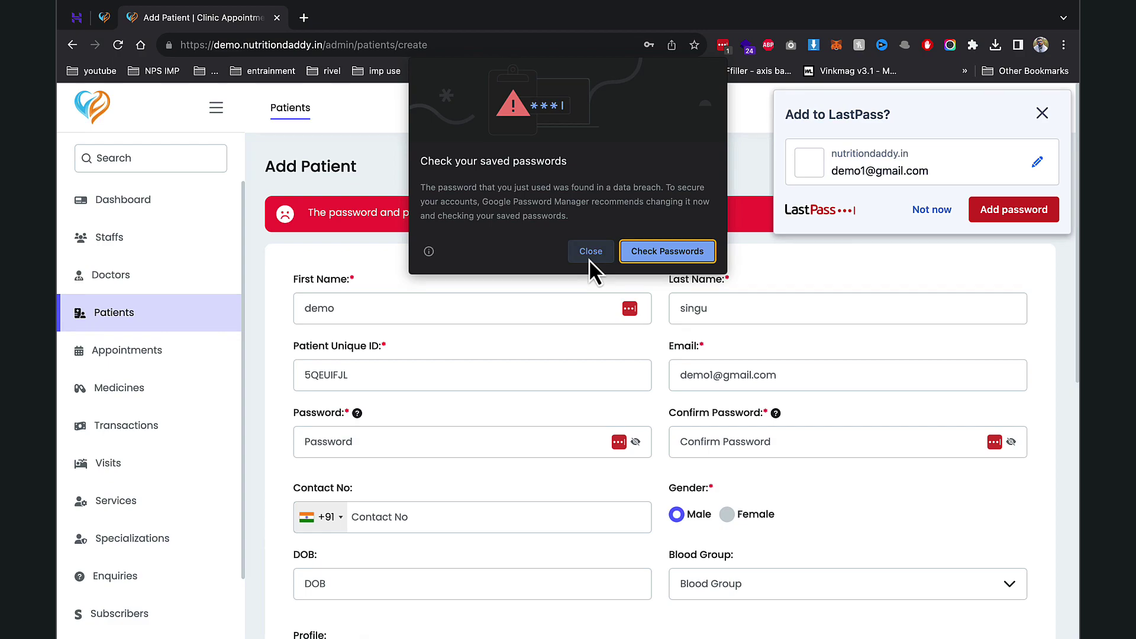
left_click(588, 258)
left_click(914, 215)
Re-enter matching passwords, save the patient, and go to the Appointments list
left_click(435, 447)
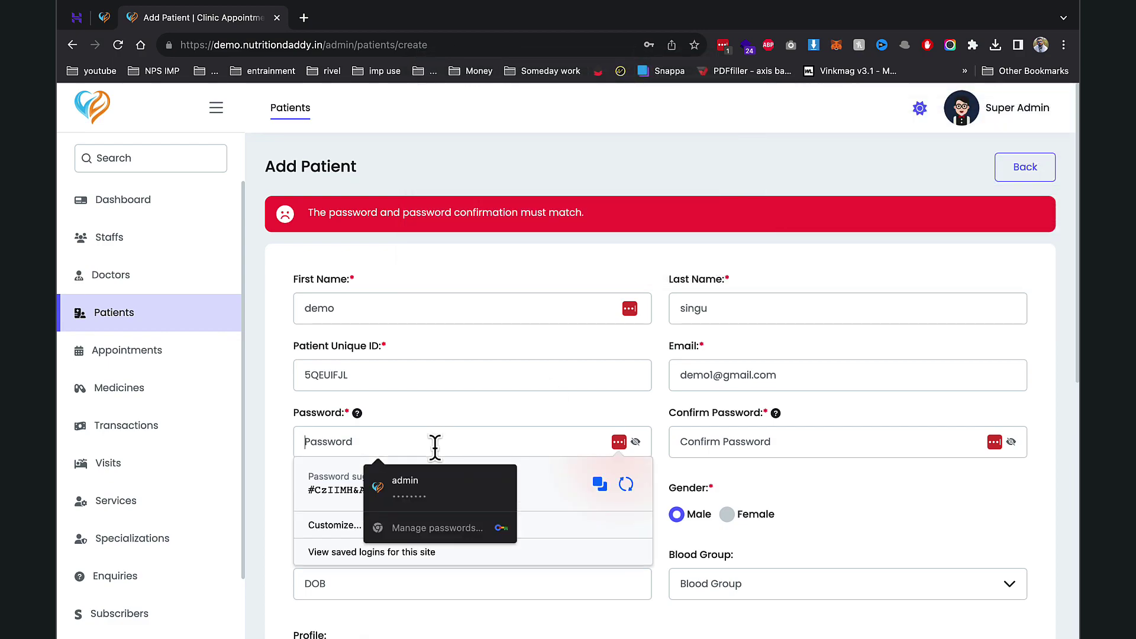
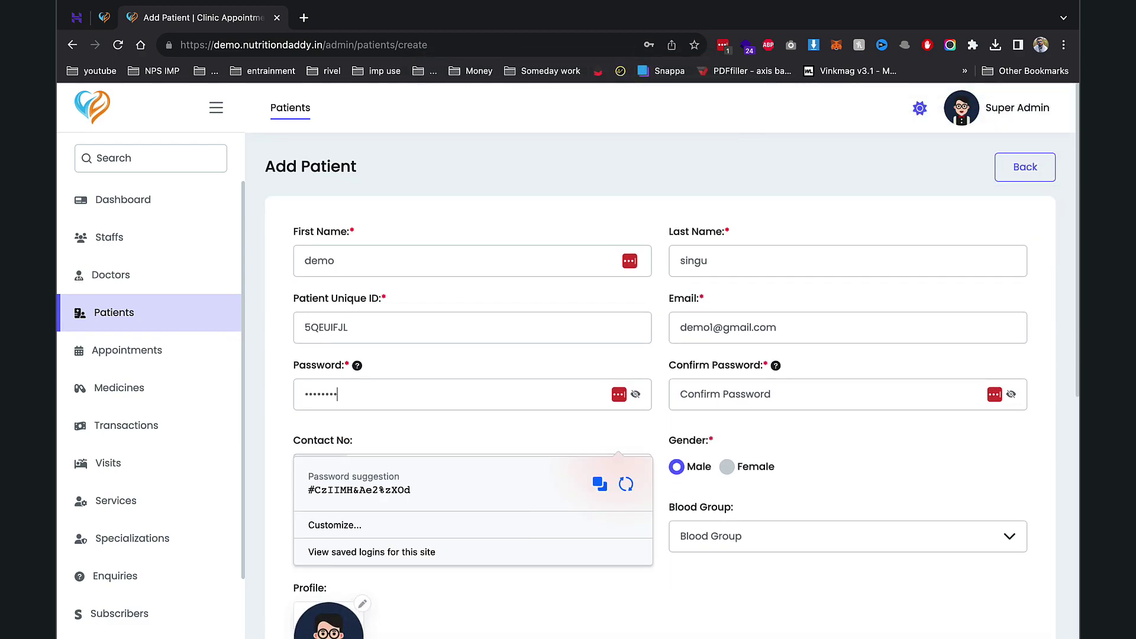
left_click(681, 394)
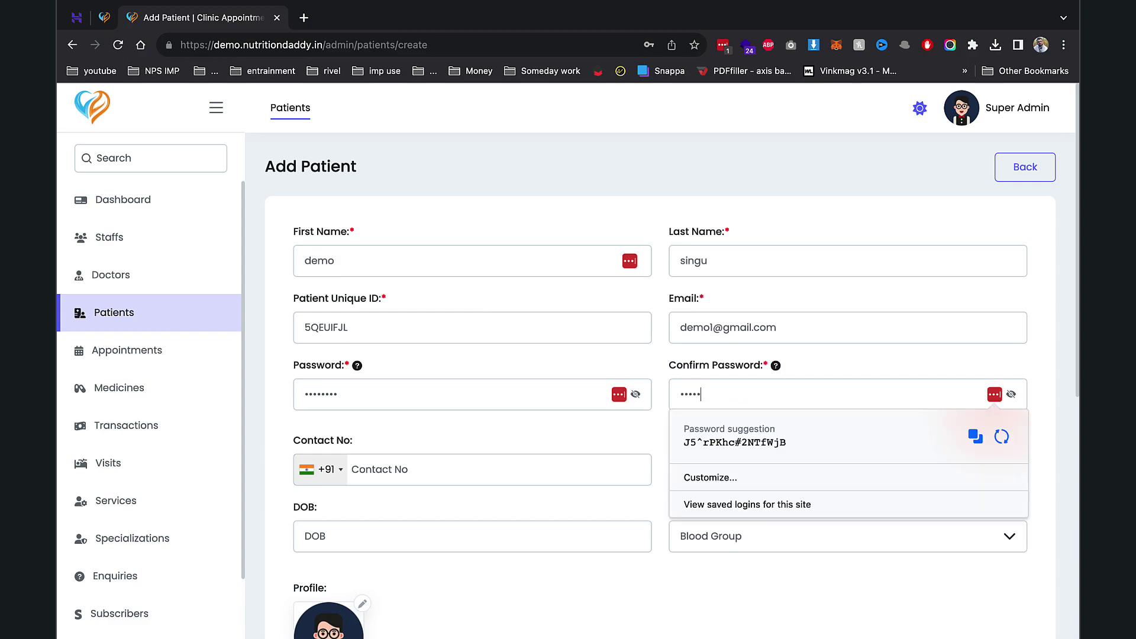
scroll(428, 441, "down", 7)
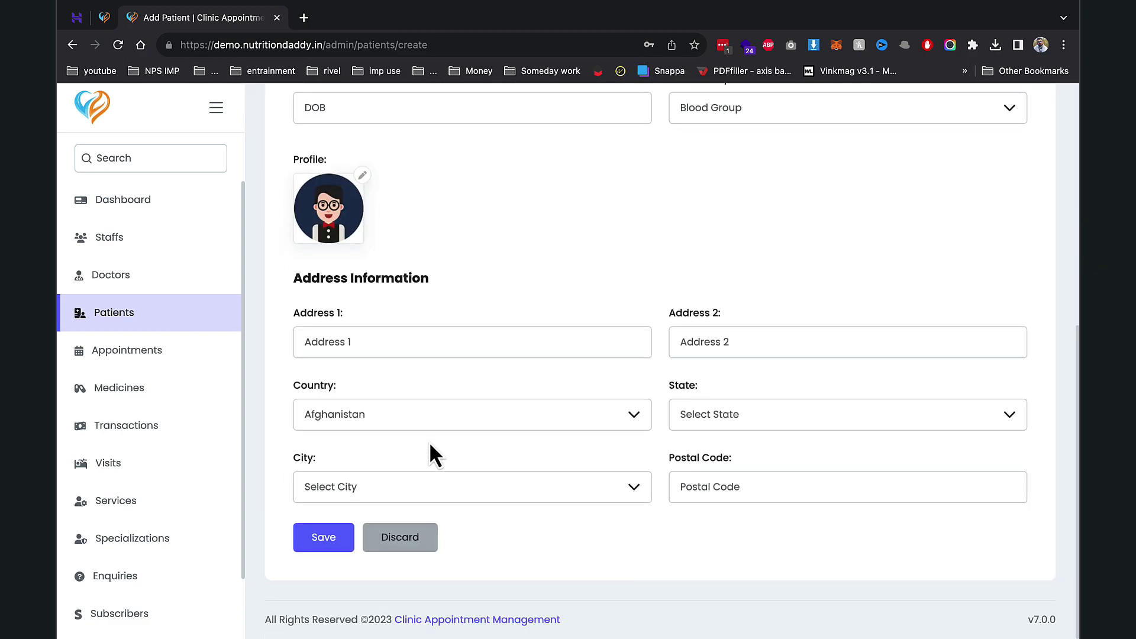
left_click(308, 548)
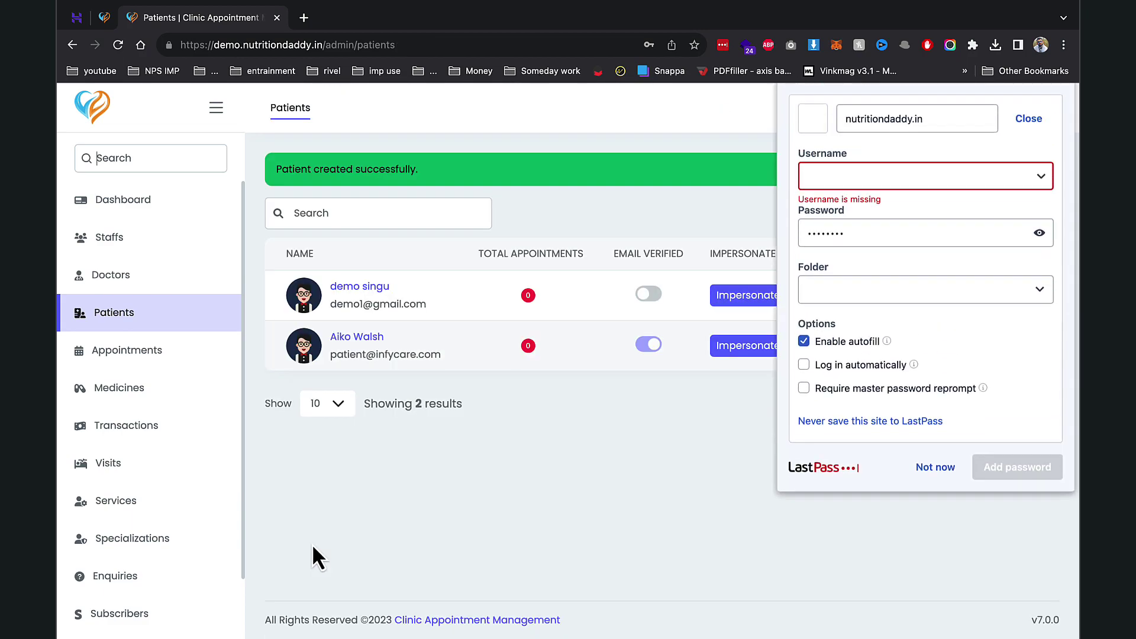
left_click(949, 513)
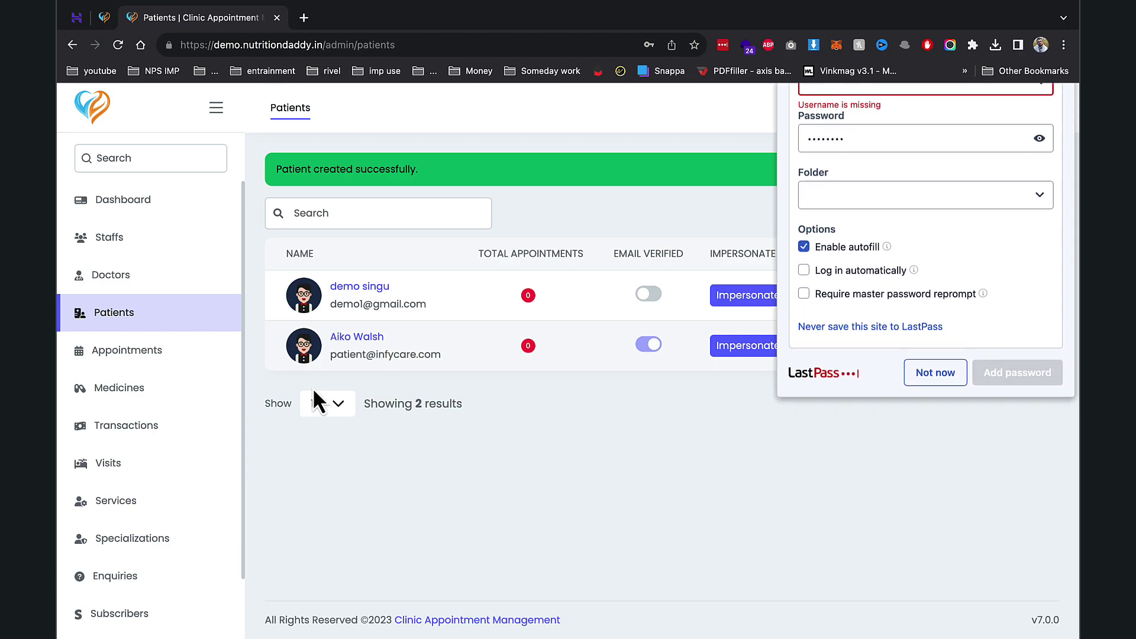
left_click(204, 362)
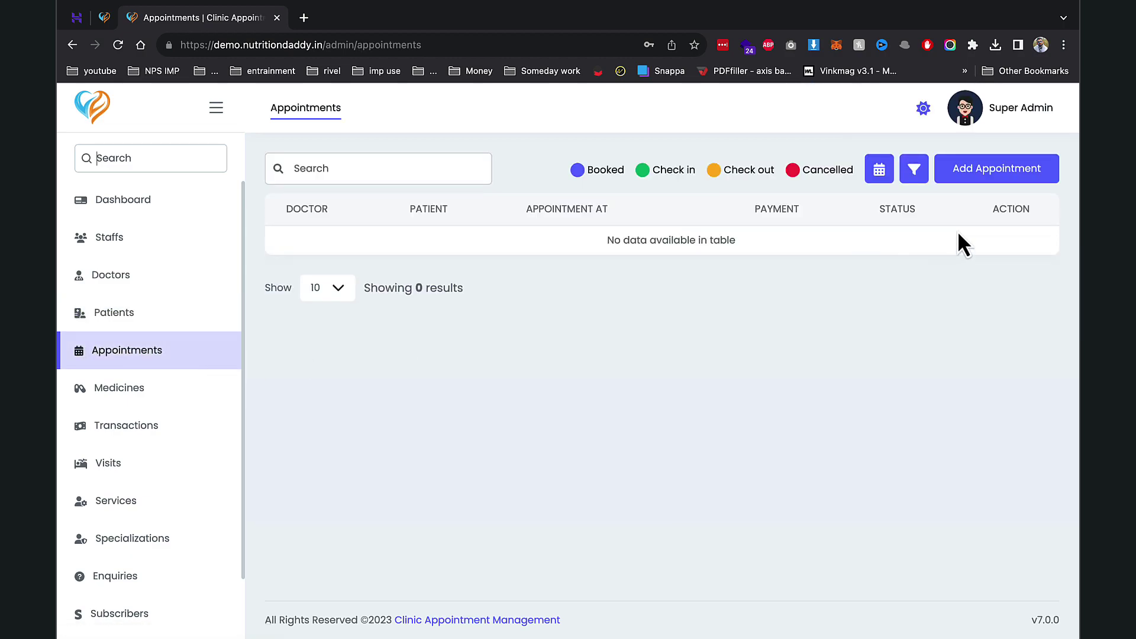
Create a medicine category named xyz
left_click(143, 398)
left_click(934, 176)
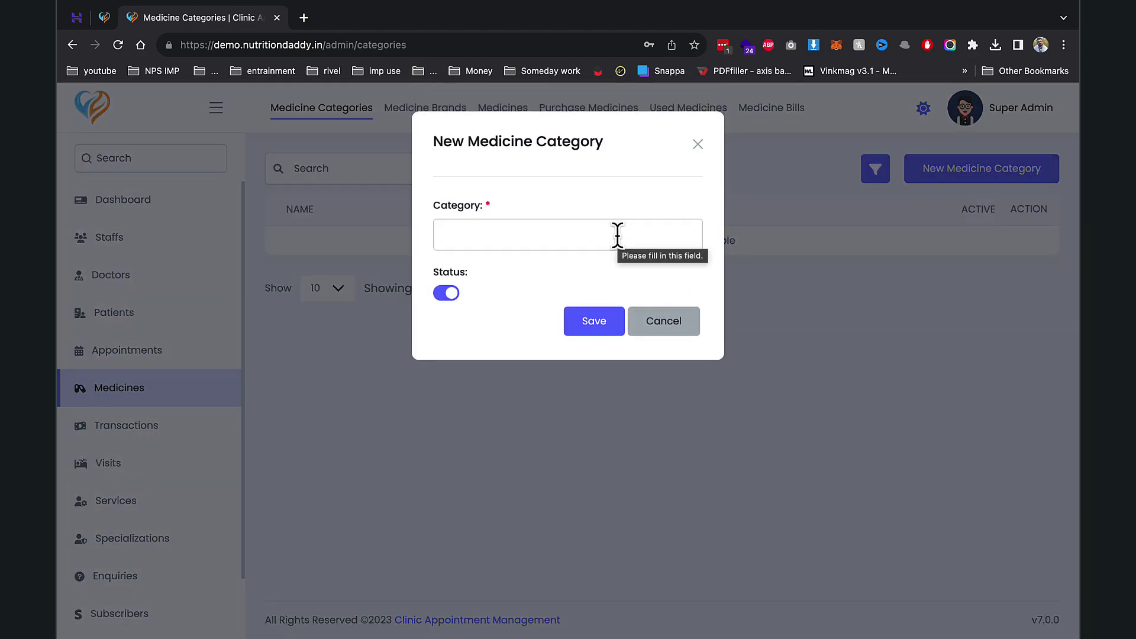
type("xyz")
key("Return")
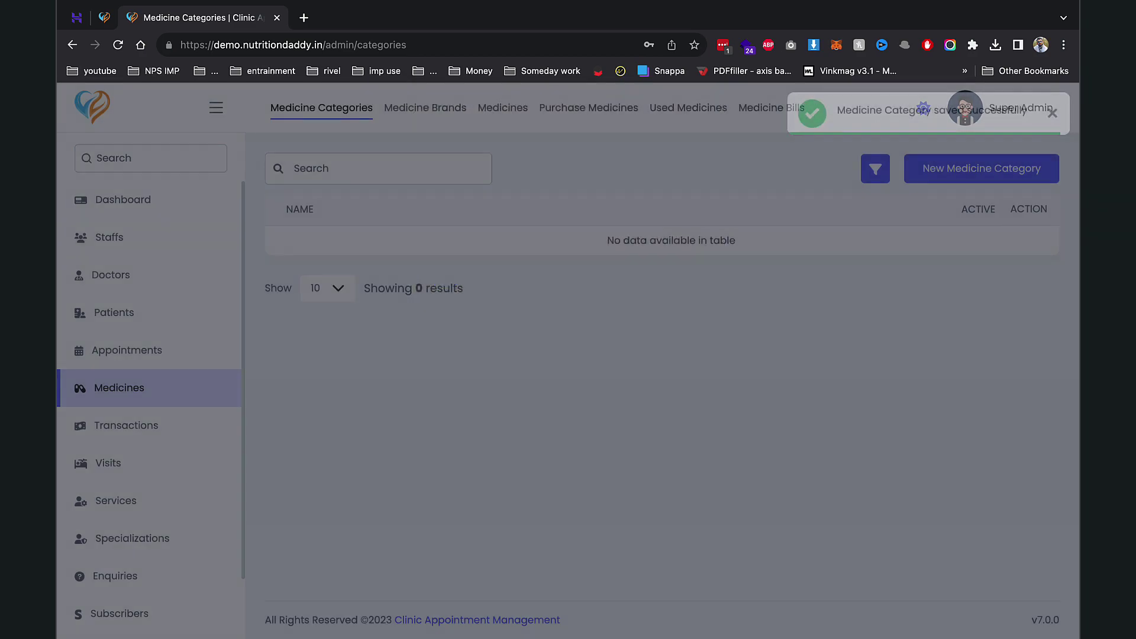
Review the xyz category's details and edit form without changes, then open Transactions
left_click(294, 254)
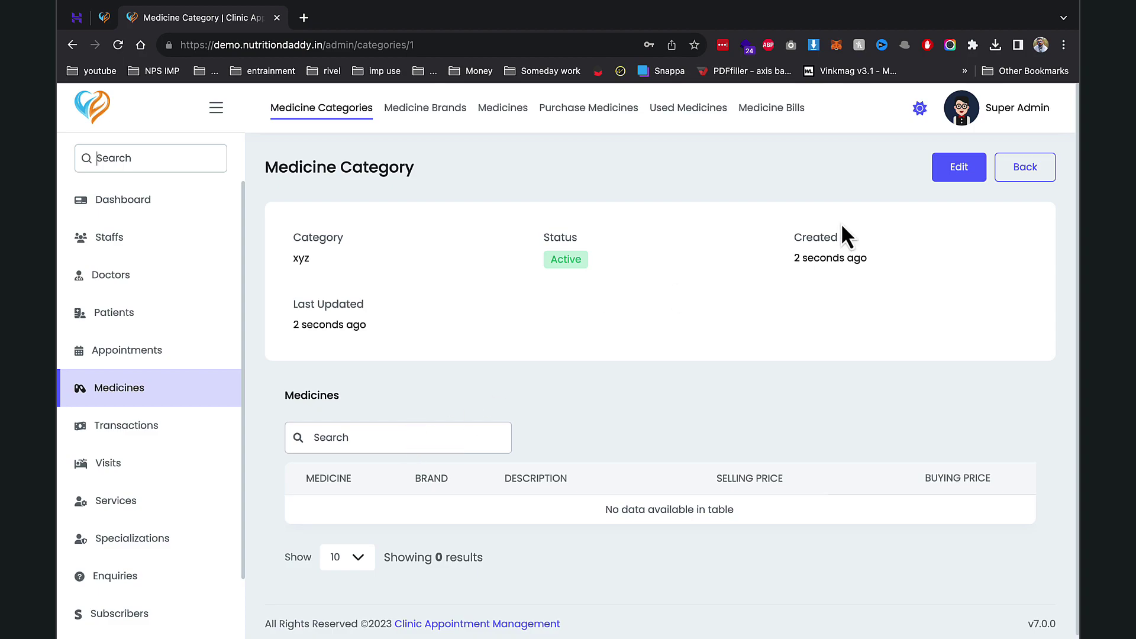
left_click(966, 176)
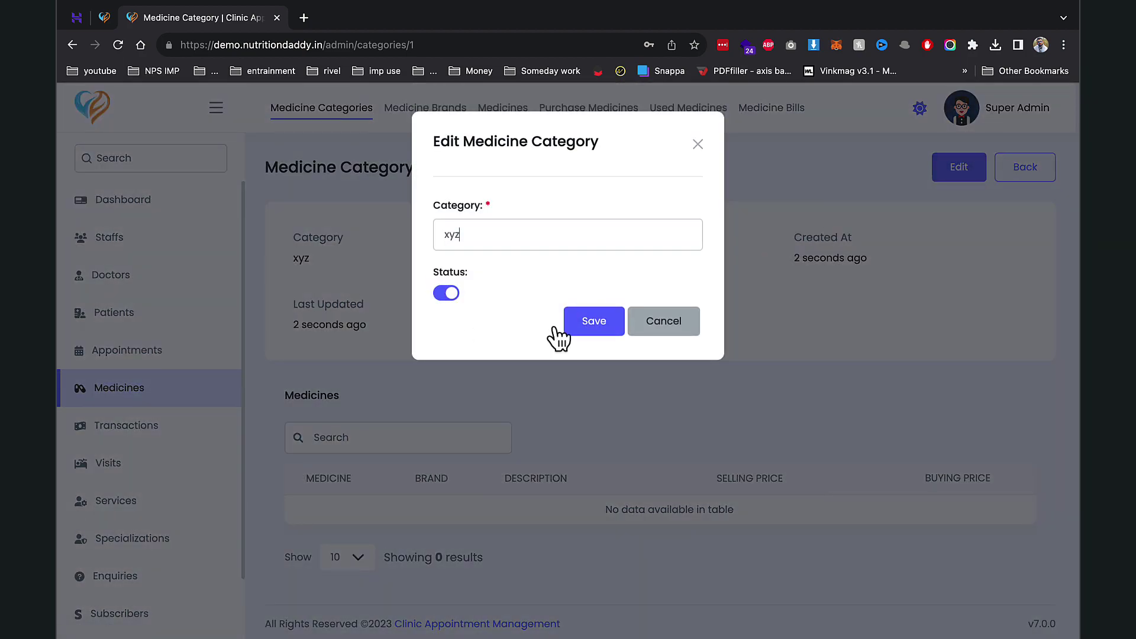
left_click(636, 323)
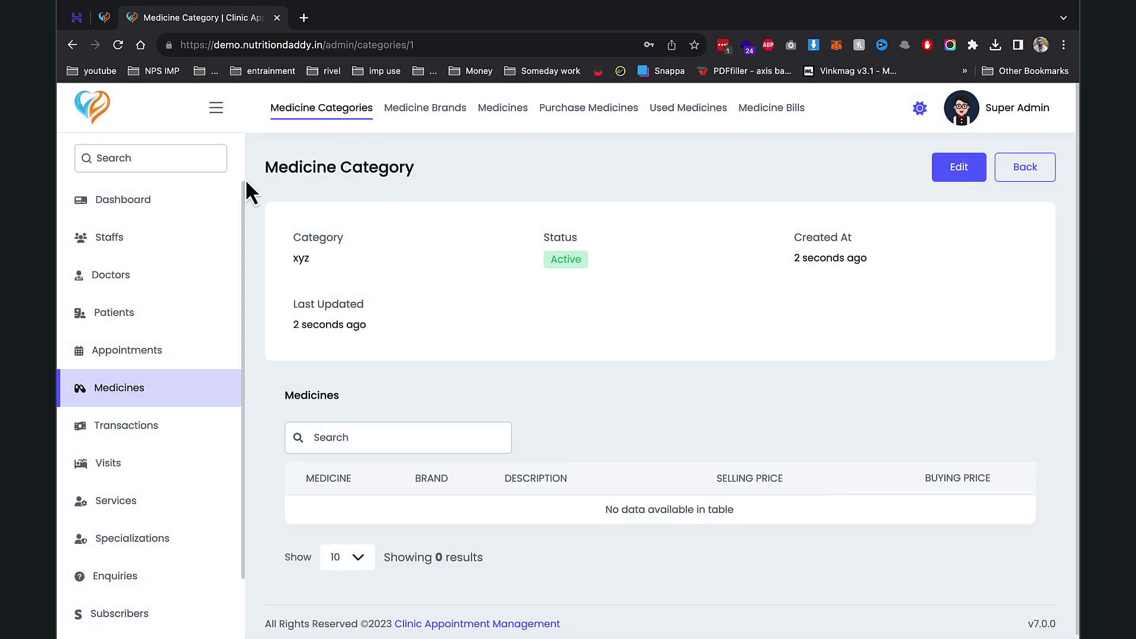
left_click(155, 421)
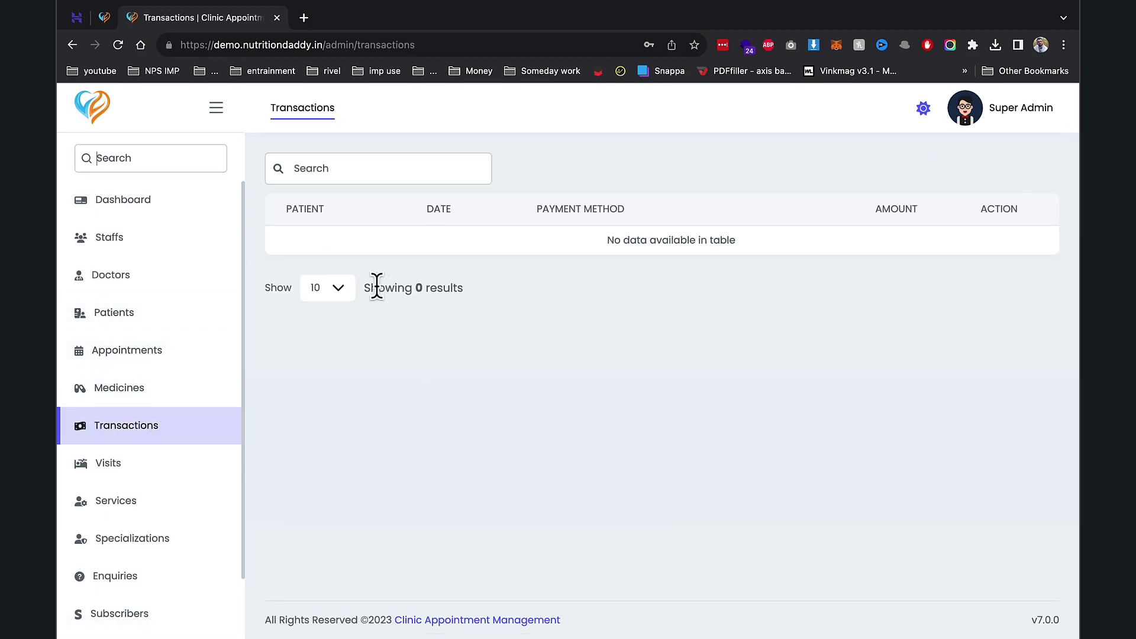
Start a new visit dated October 2 and choose its doctor
left_click(233, 457)
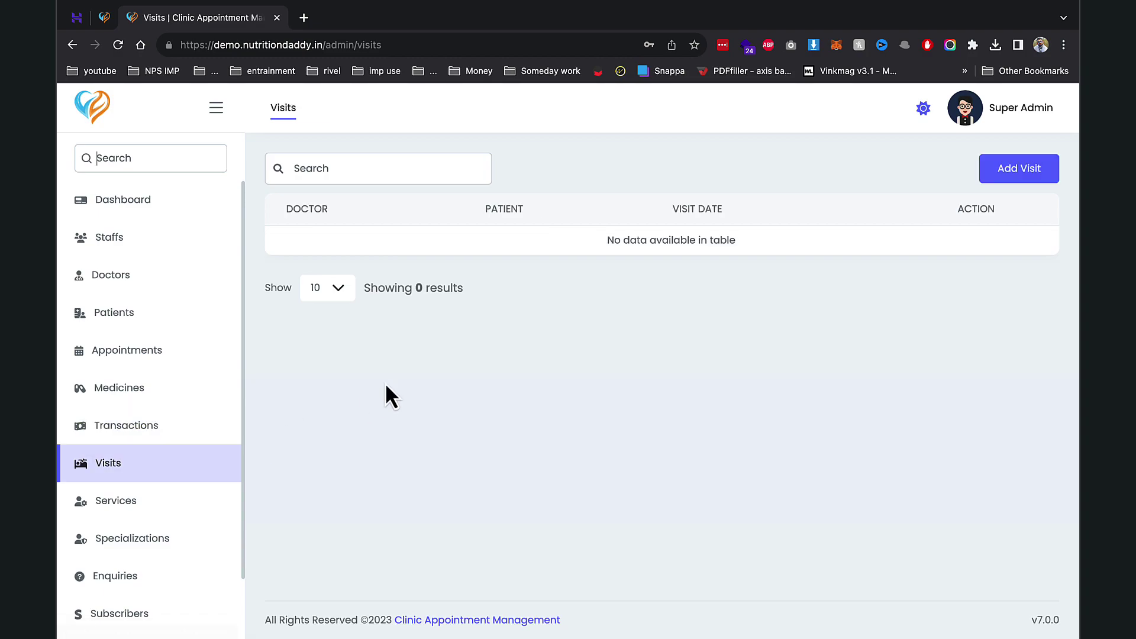
left_click(1043, 172)
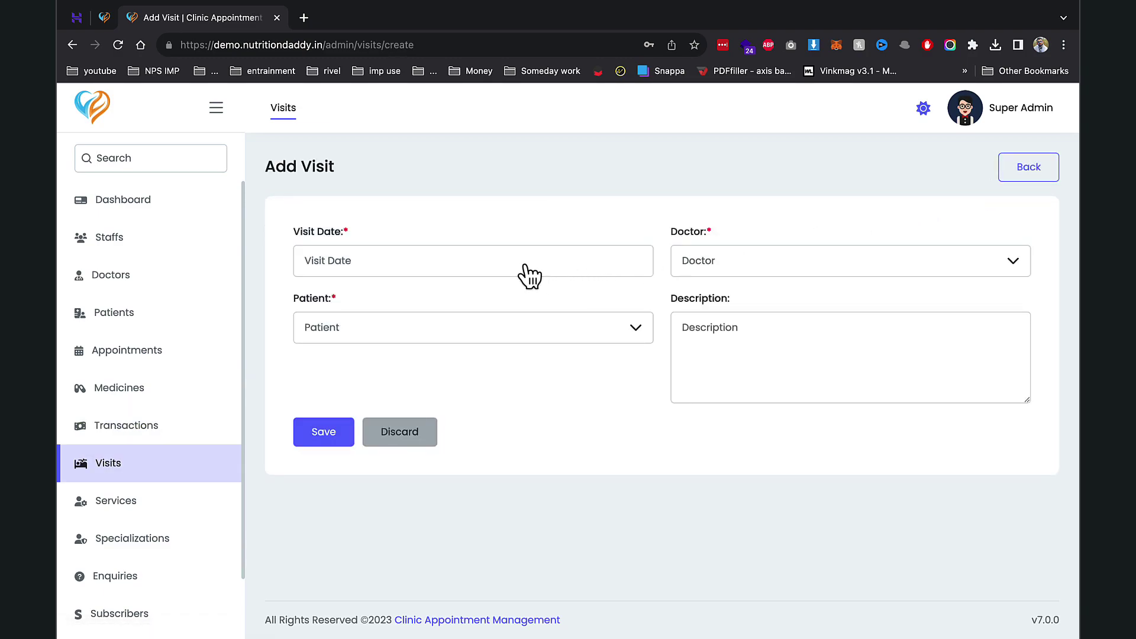
left_click(528, 273)
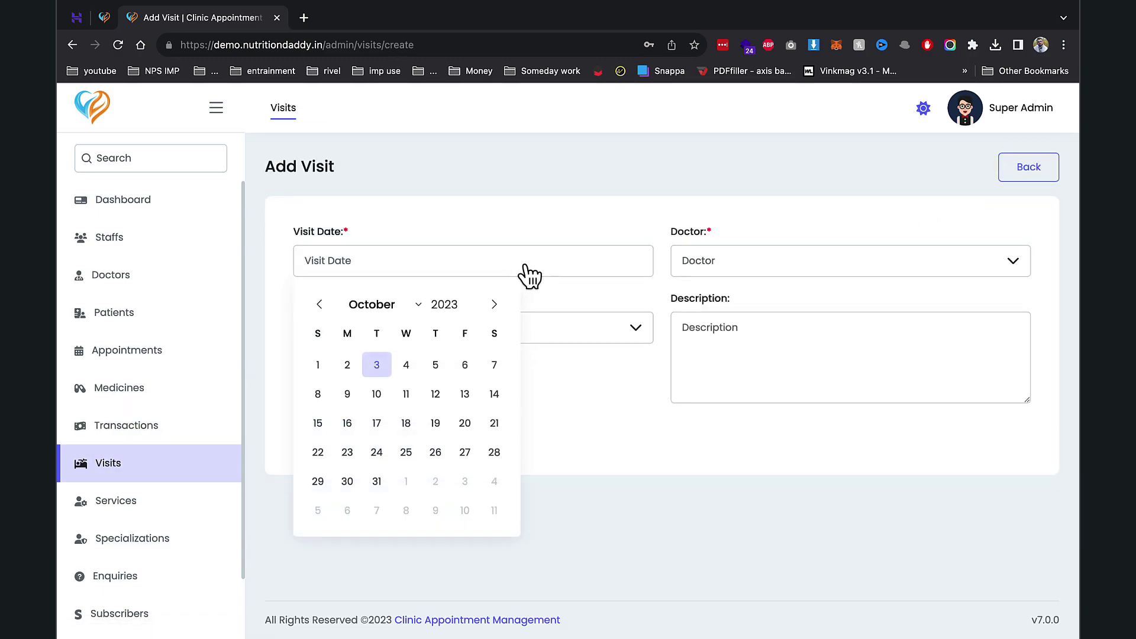
left_click(349, 366)
left_click(723, 264)
left_click(716, 372)
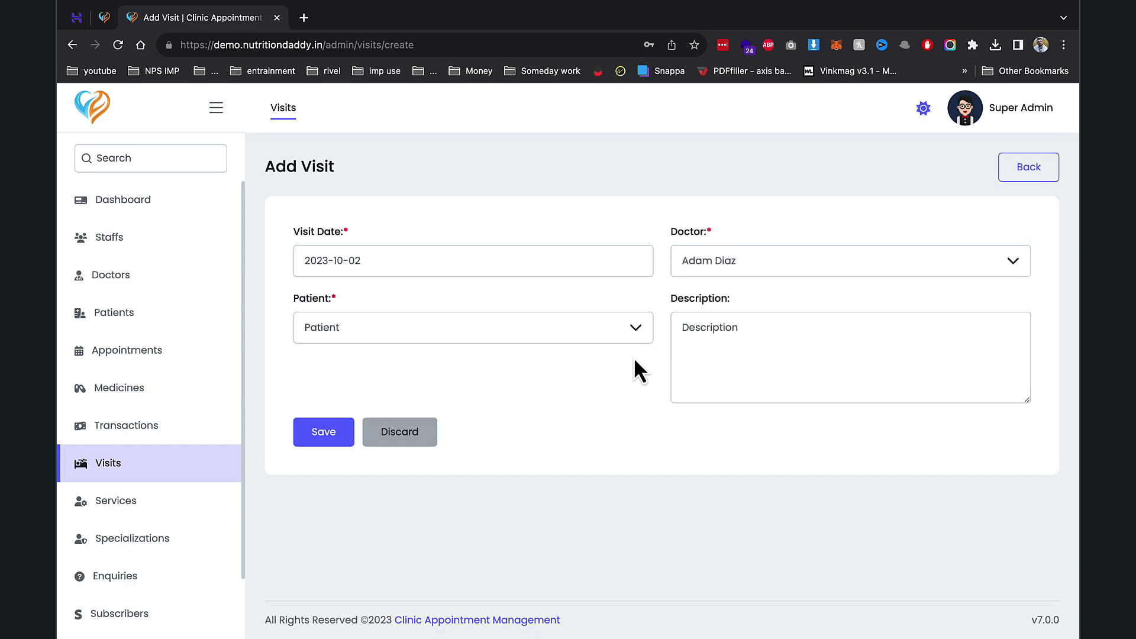
Choose the demo patient, enter description 'sada', save the visit, then open Specializations
left_click(597, 342)
left_click(548, 439)
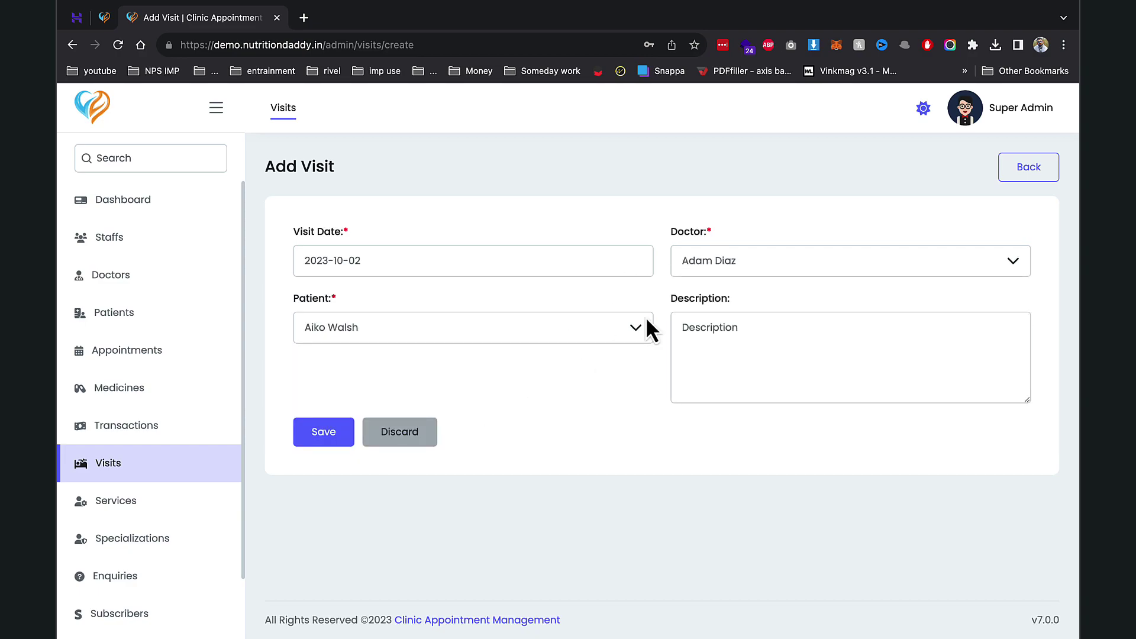
left_click(556, 344)
left_click(473, 464)
left_click(725, 347)
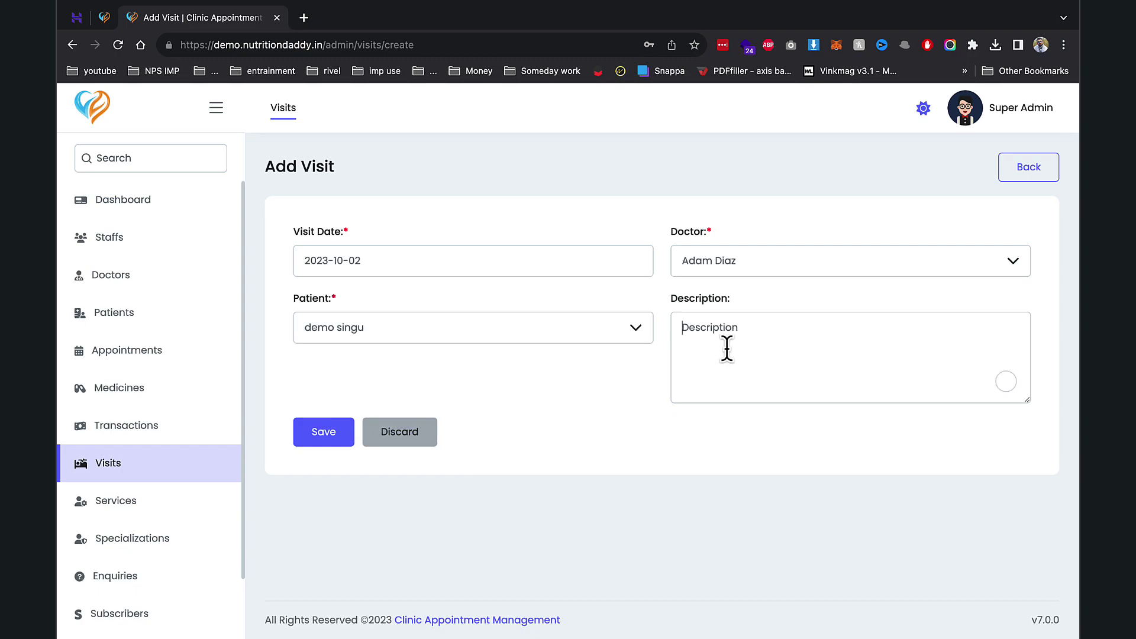
type("sada")
left_click(320, 431)
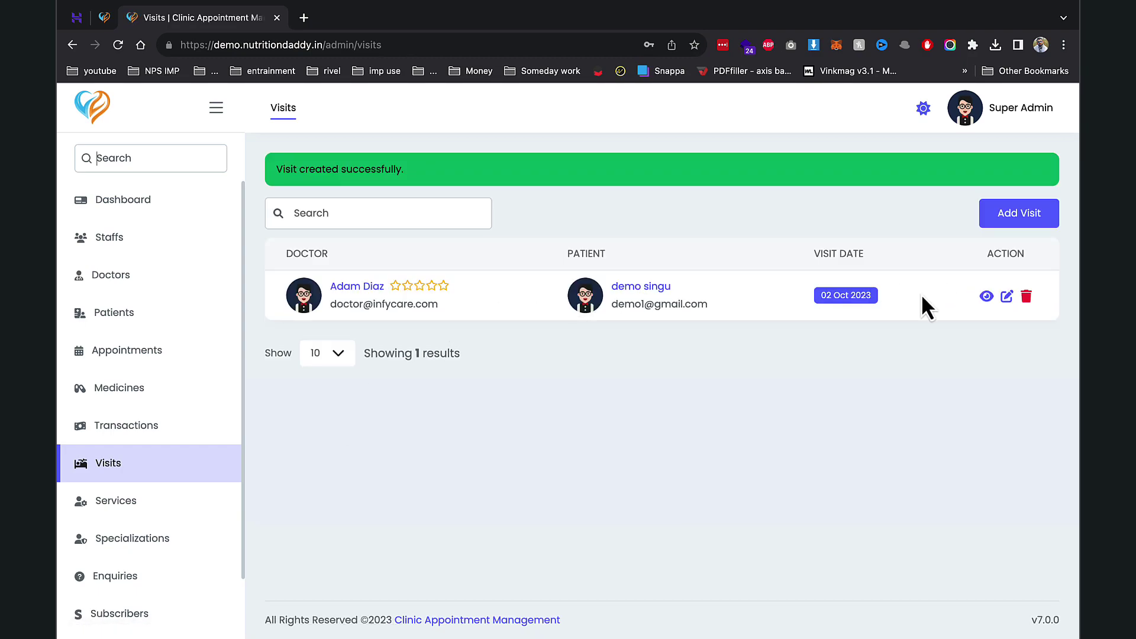
left_click(102, 540)
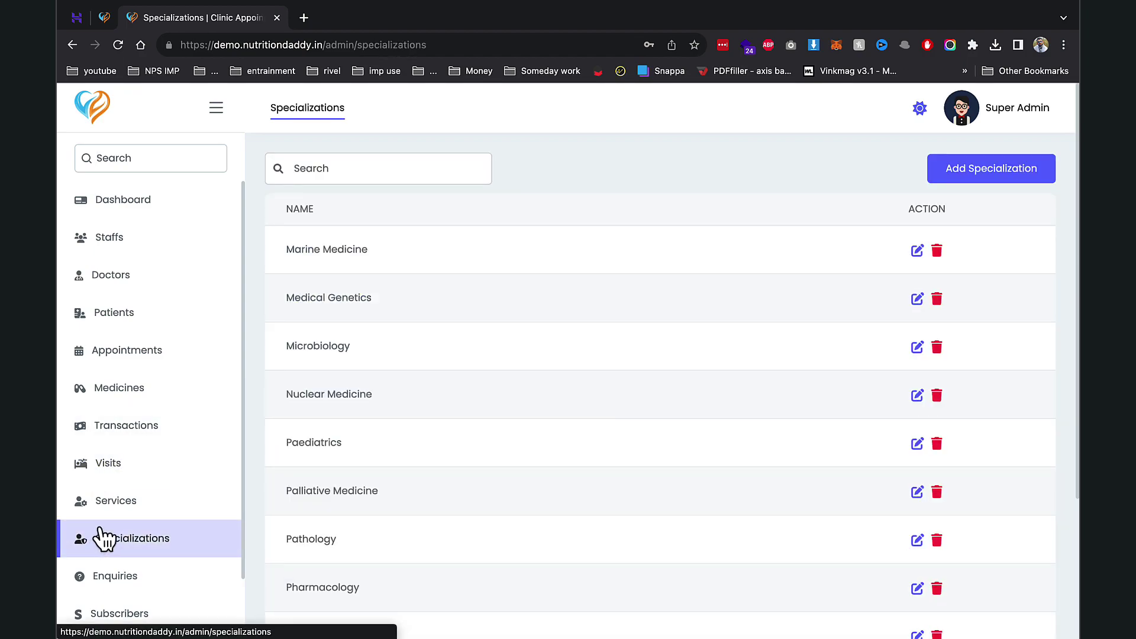
Glance at the Services list, then return to Specializations and scroll through it
left_click(75, 510)
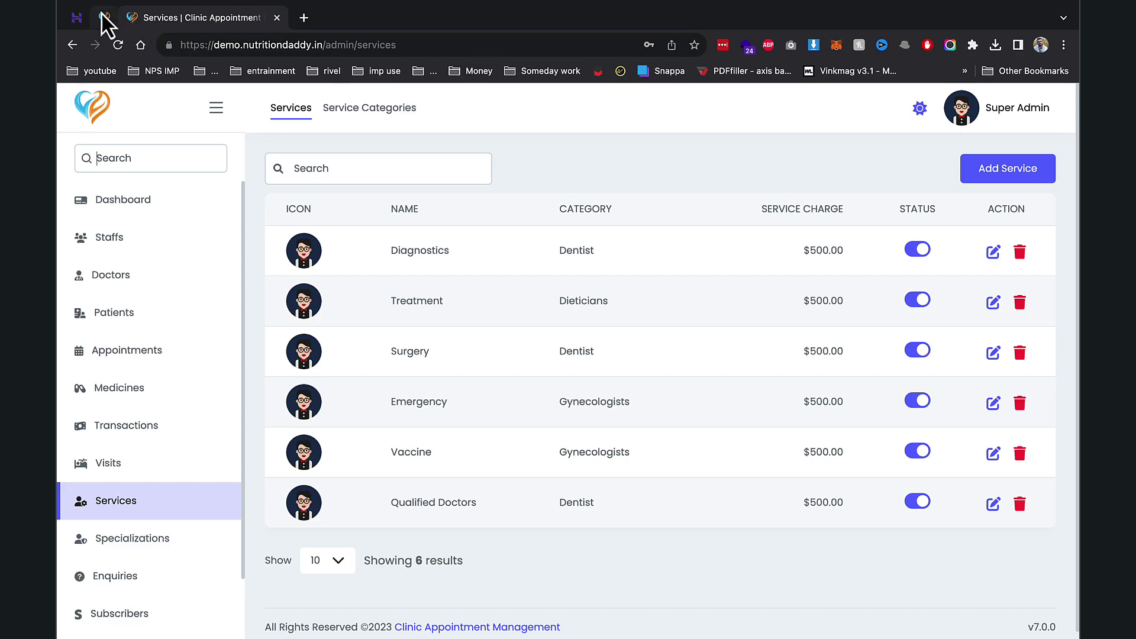
left_click(155, 546)
scroll(408, 349, "down", 2)
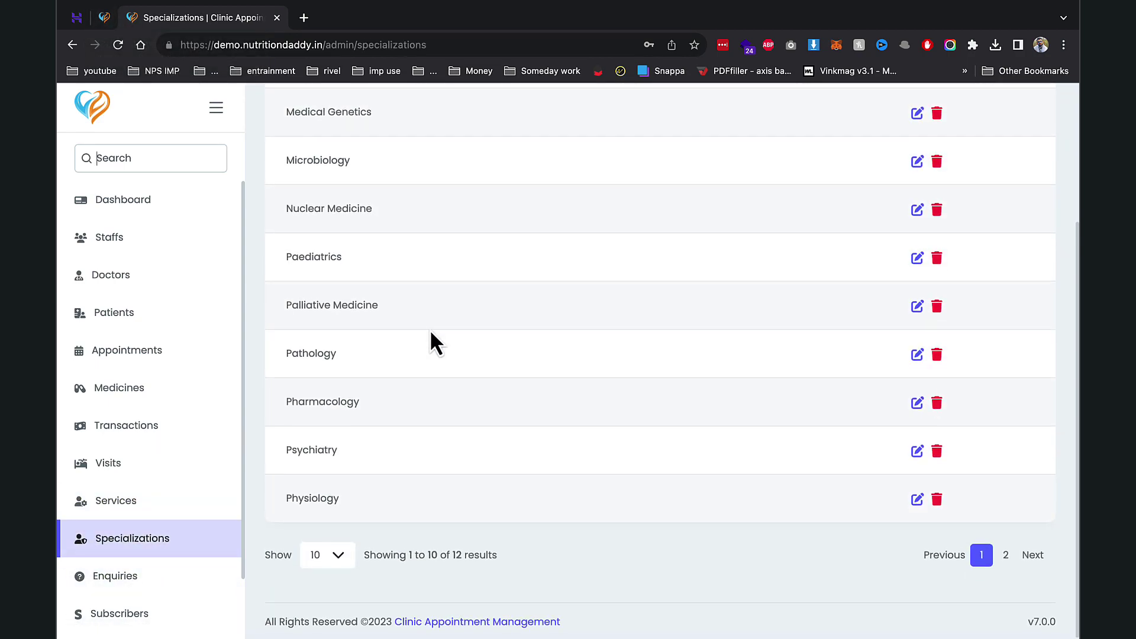
left_click_drag(286, 209, 331, 207)
scroll(182, 261, "up", 3)
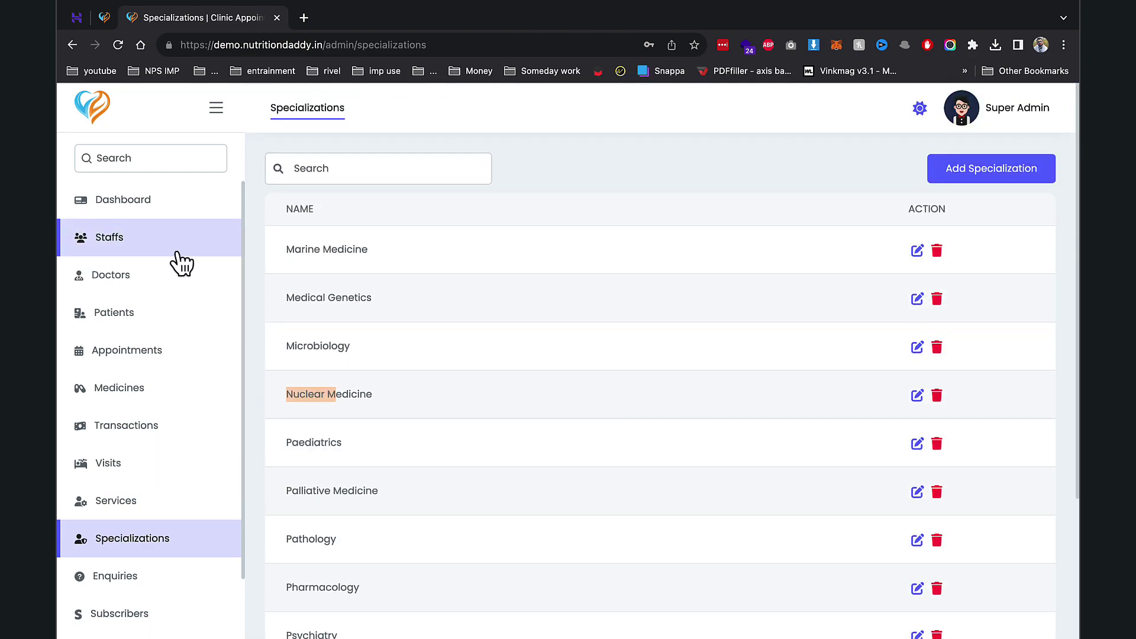
scroll(431, 421, "down", 2)
scroll(580, 367, "up", 2)
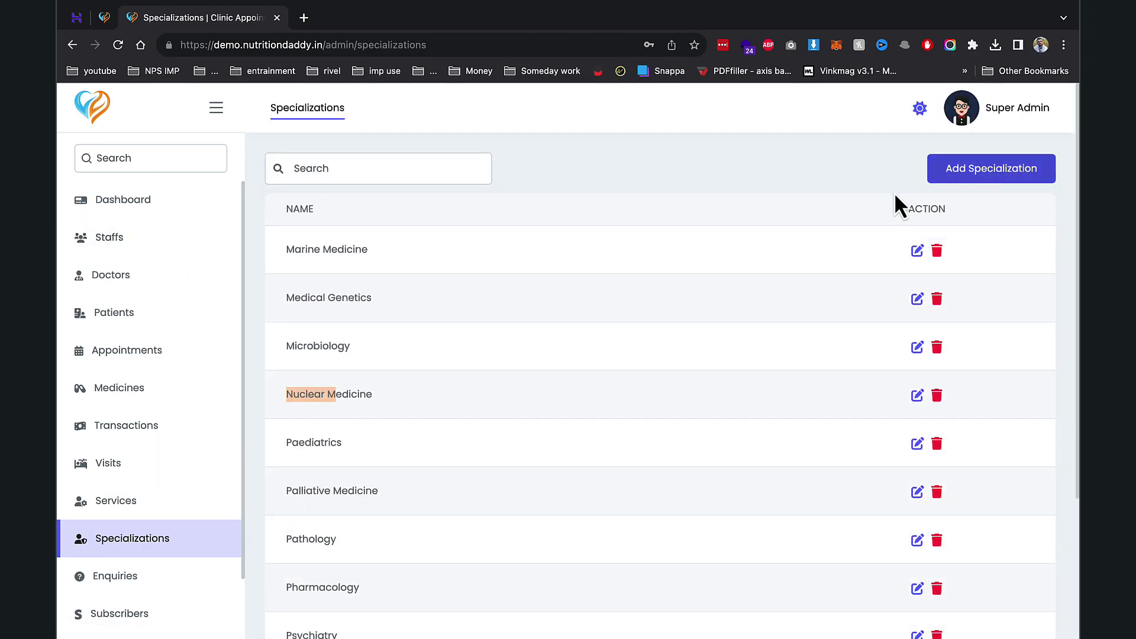
Save a new specialization named xyz, then go to the Enquiries page
left_click(946, 169)
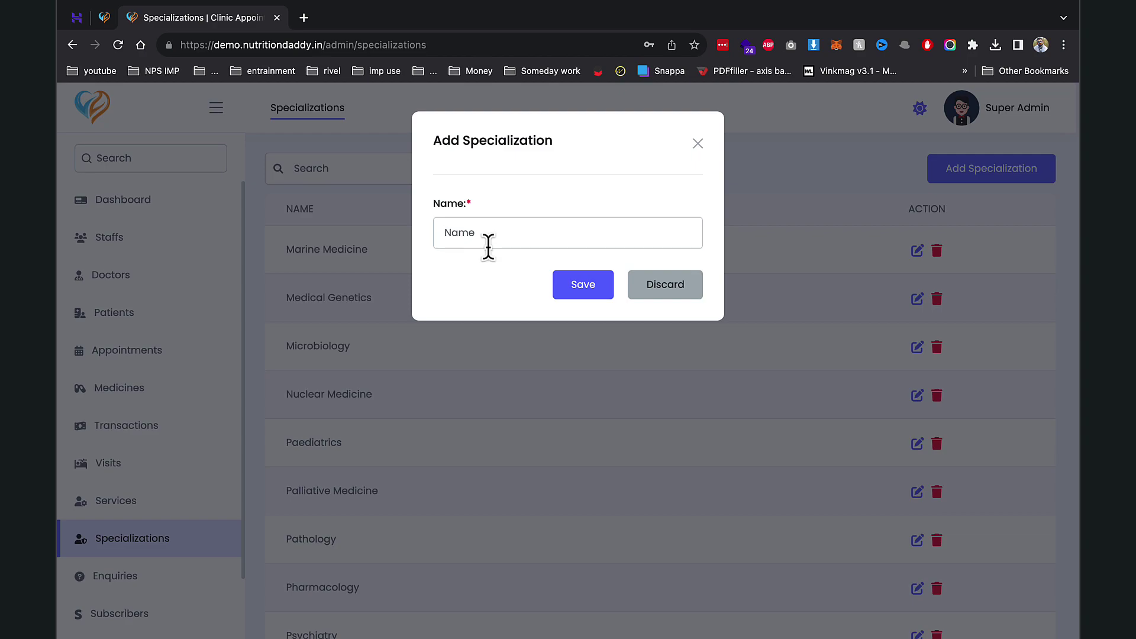
type("xyz")
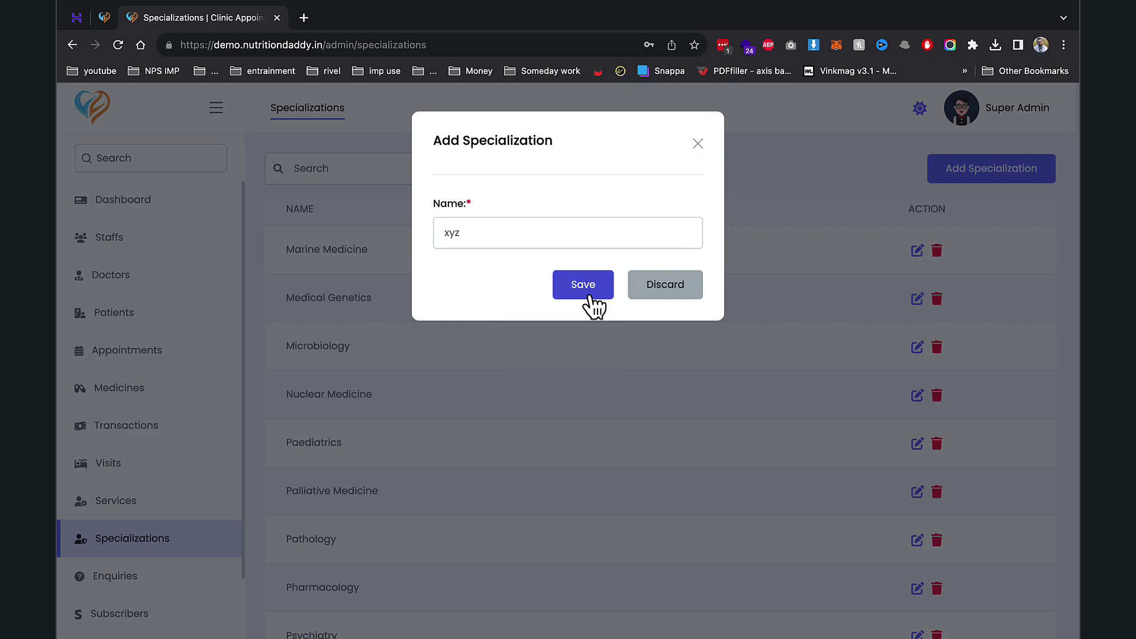
left_click(586, 290)
scroll(368, 381, "down", 3)
left_click(94, 577)
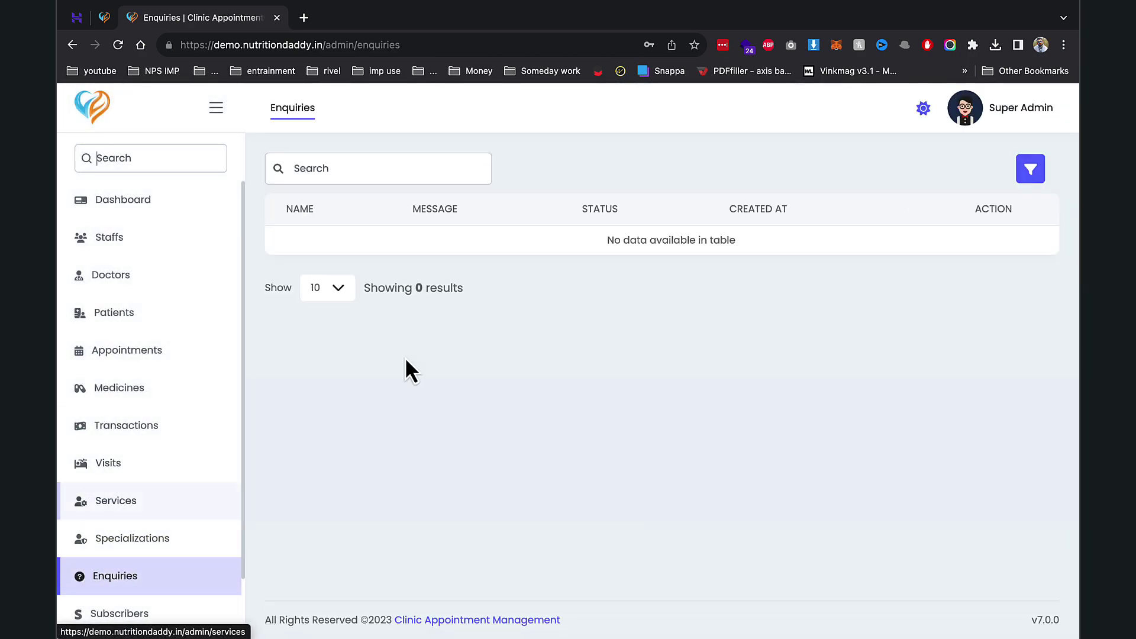
Open Front CMS and browse the About fields, Terms & Conditions and Privacy Policy editors
scroll(218, 489, "down", 2)
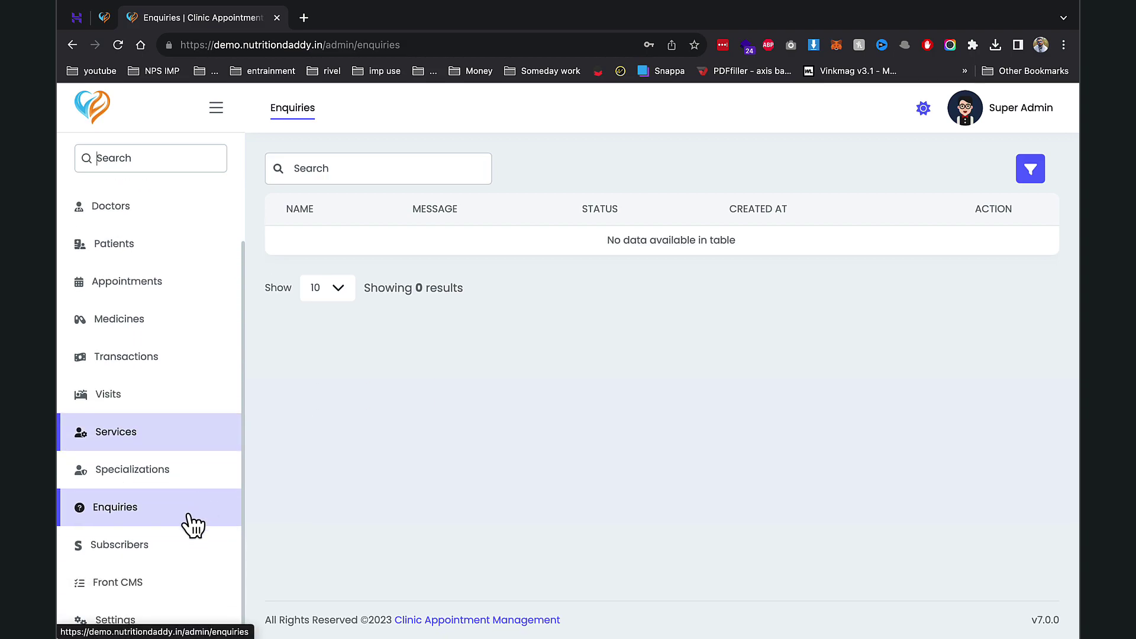
left_click(156, 591)
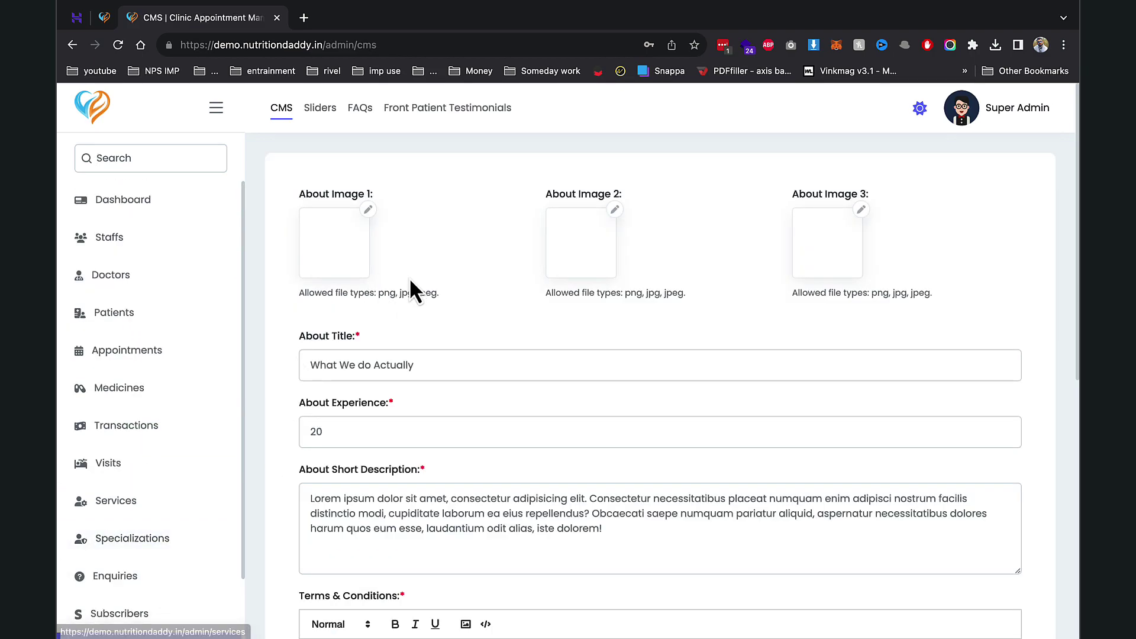
left_click(400, 365)
scroll(406, 365, "down", 4)
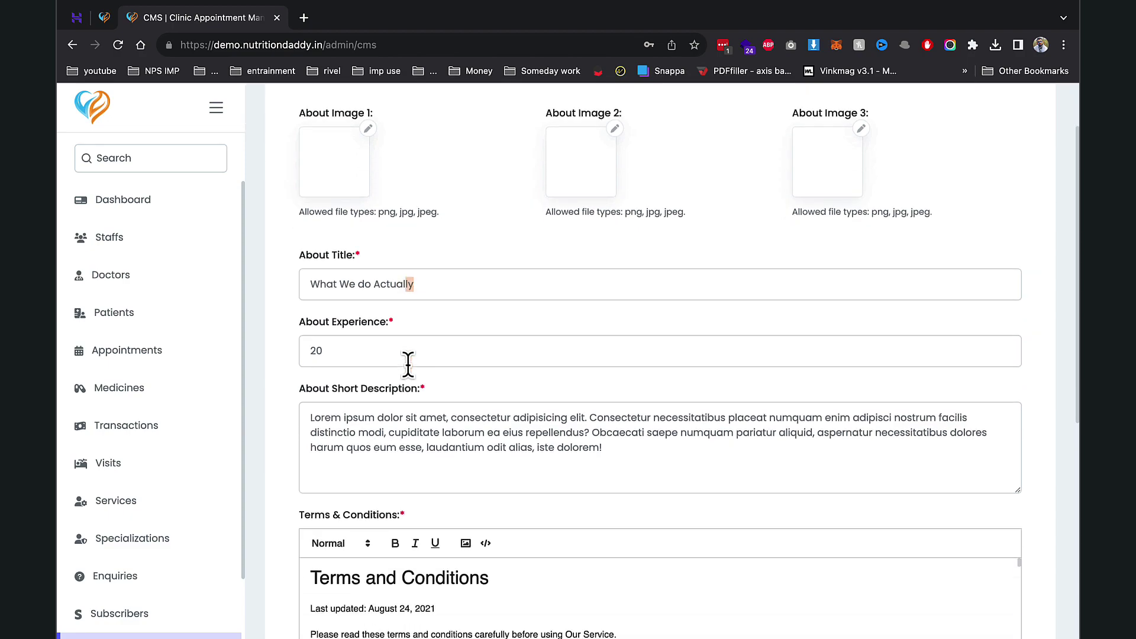
left_click(361, 401)
left_click(454, 320)
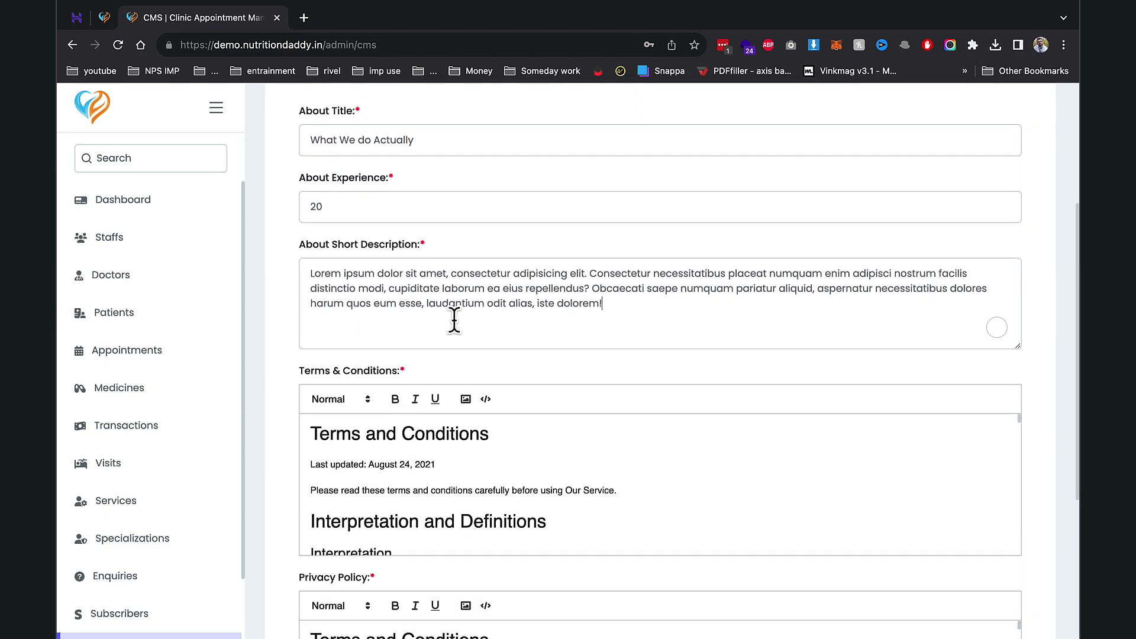
scroll(347, 261, "down", 6)
scroll(350, 275, "up", 3)
scroll(350, 275, "up", 2)
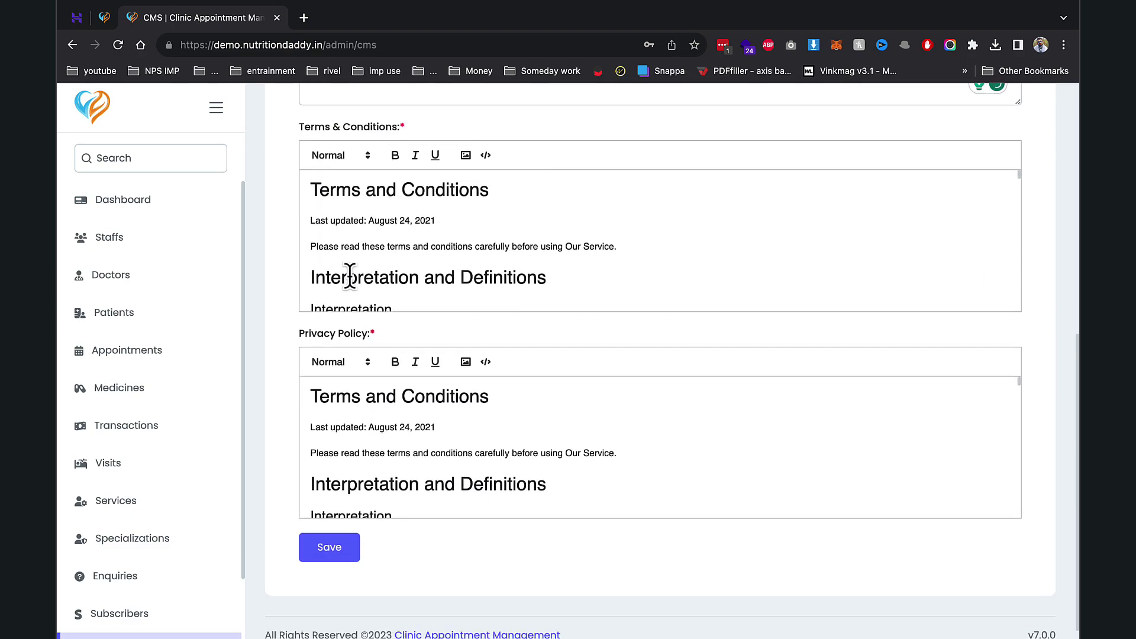
scroll(349, 275, "down", 10)
scroll(489, 393, "down", 15)
scroll(679, 387, "up", 10)
scroll(352, 275, "up", 8)
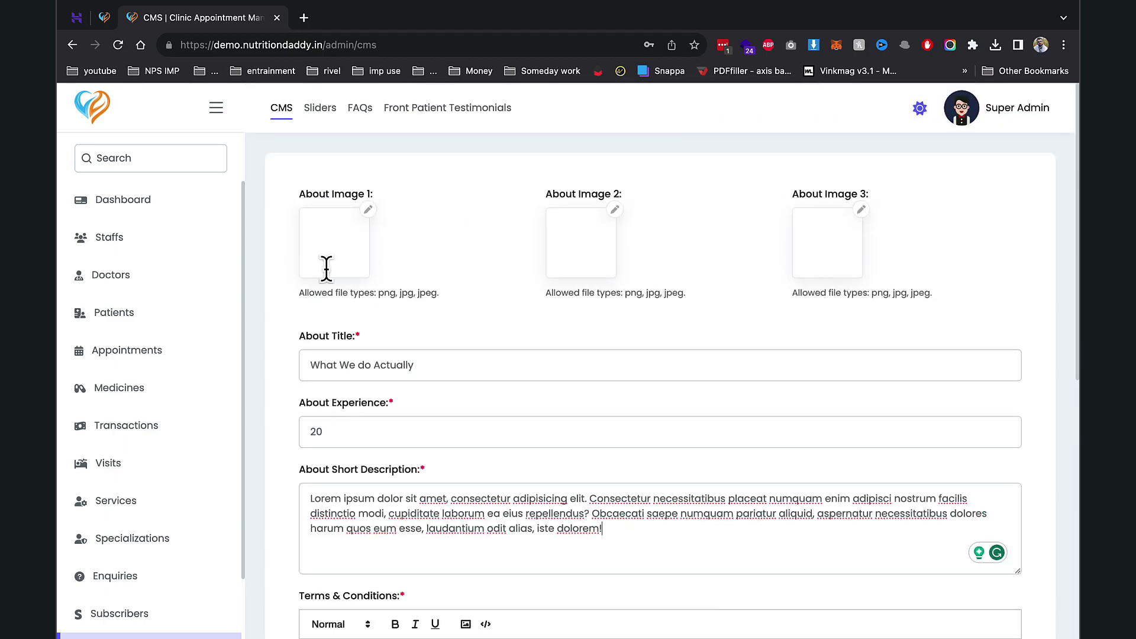
scroll(278, 326, "down", 5)
scroll(151, 515, "down", 3)
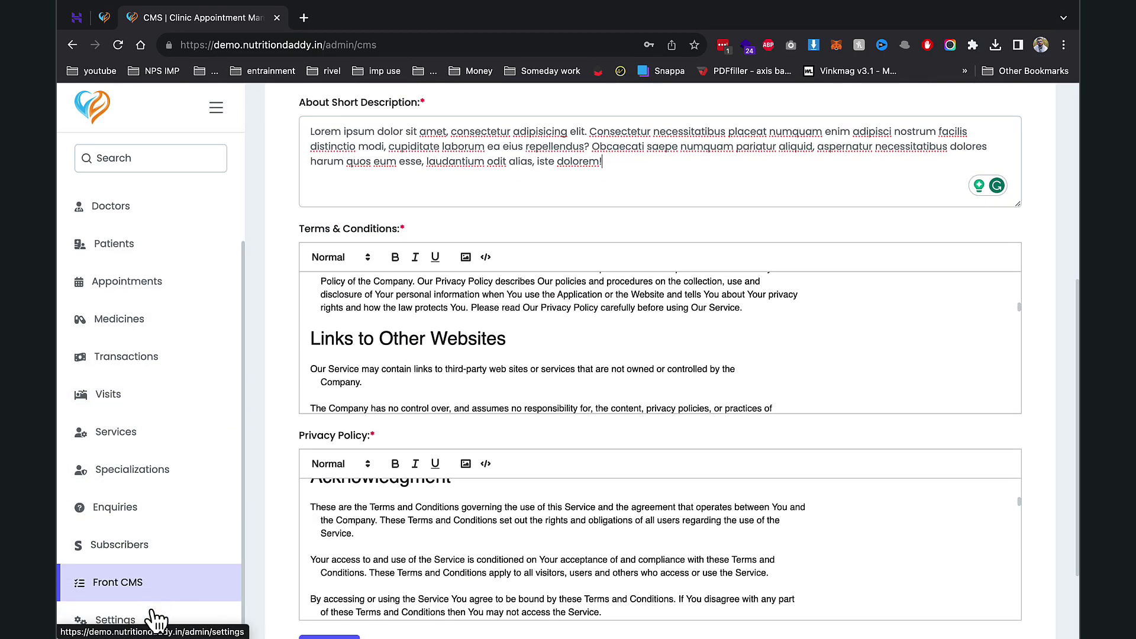
Scroll the General settings, then check Clinic Schedules, leaving Monday's opening time unchanged
left_click(157, 620)
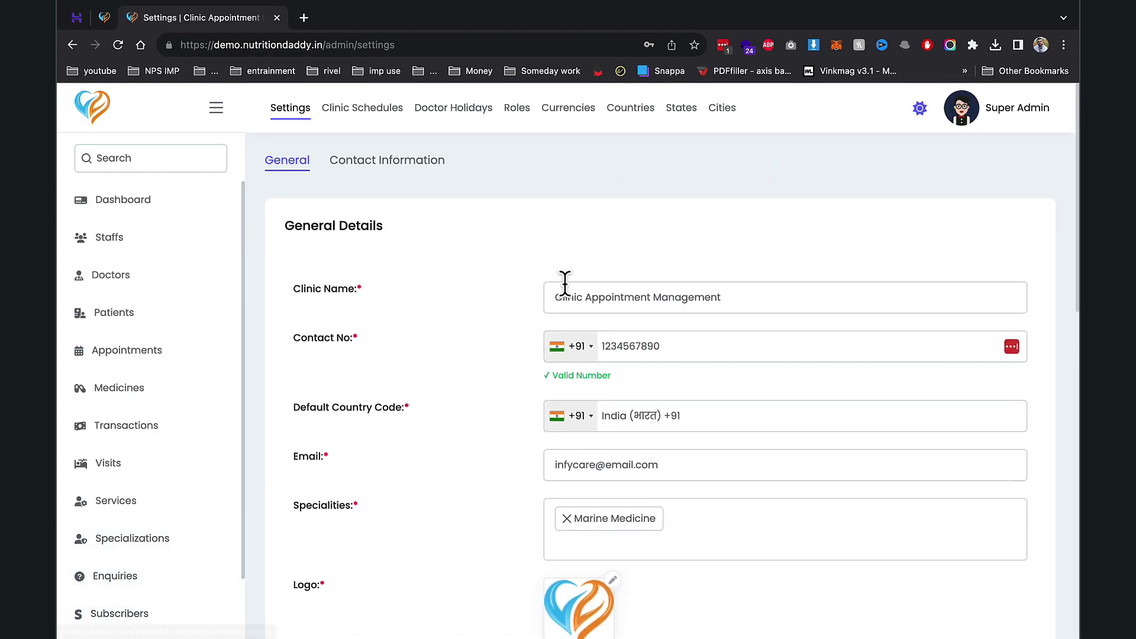
scroll(580, 281, "down", 8)
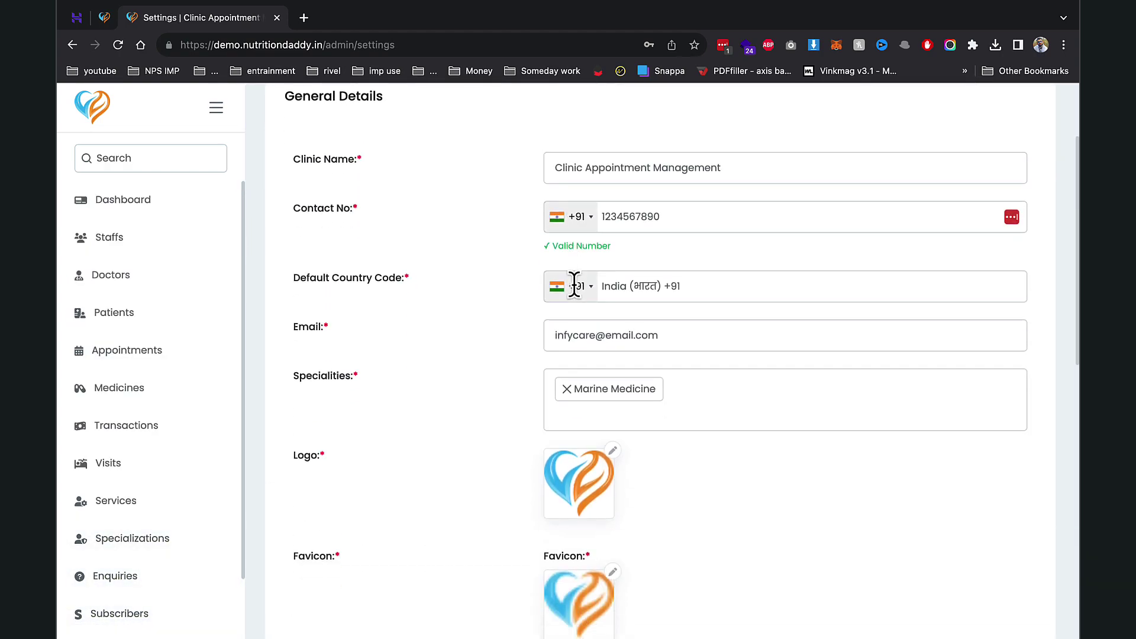
scroll(574, 284, "down", 5)
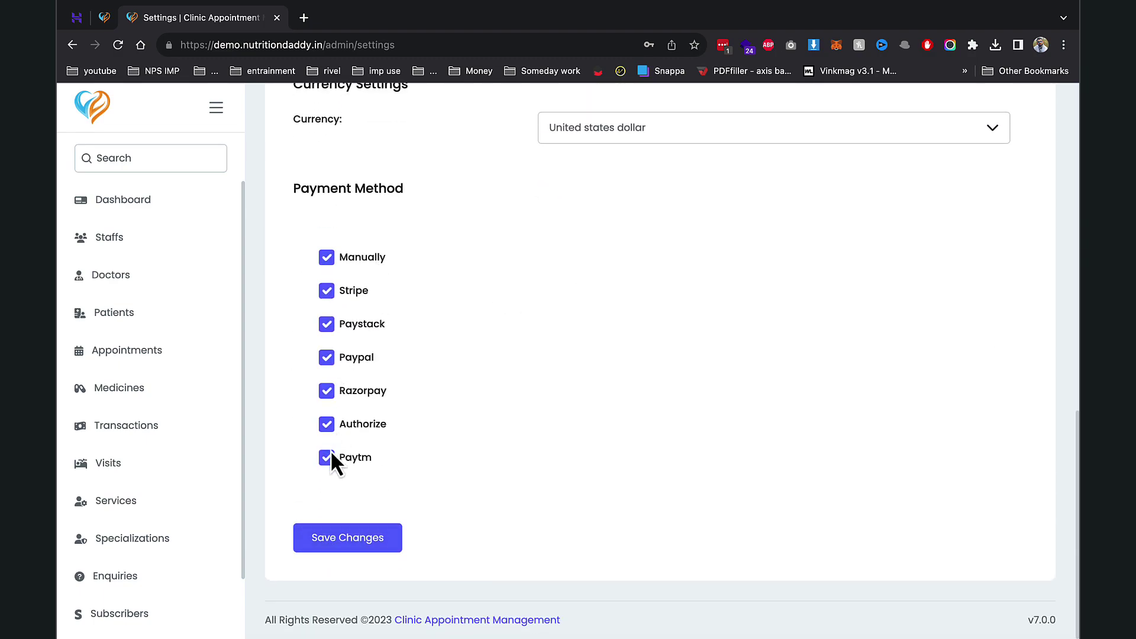
scroll(304, 513, "up", 15)
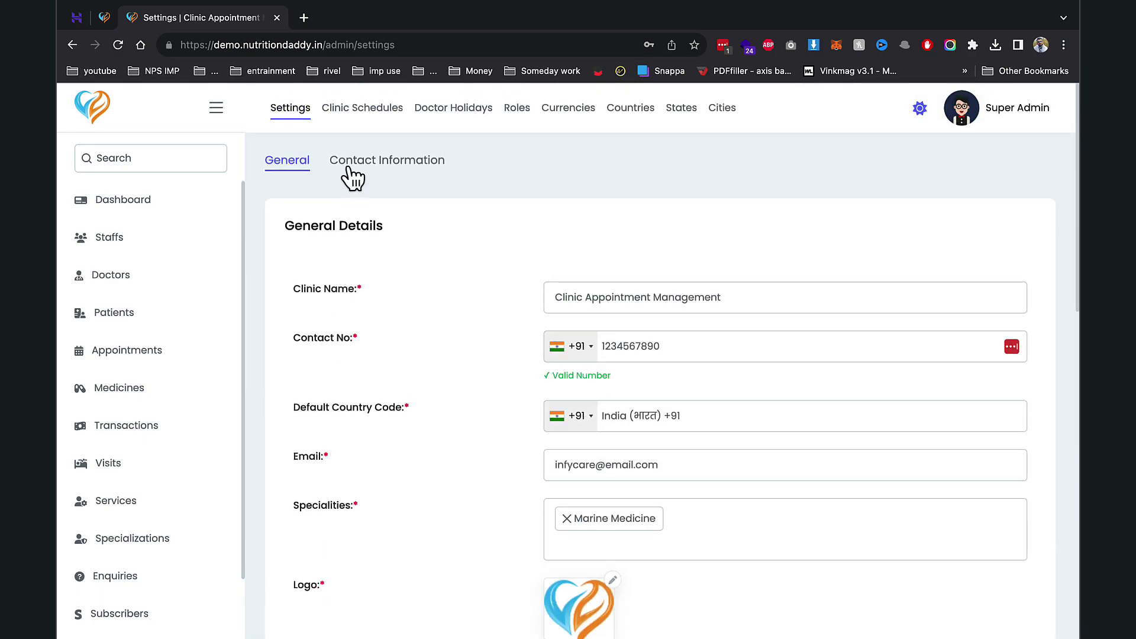
left_click(365, 114)
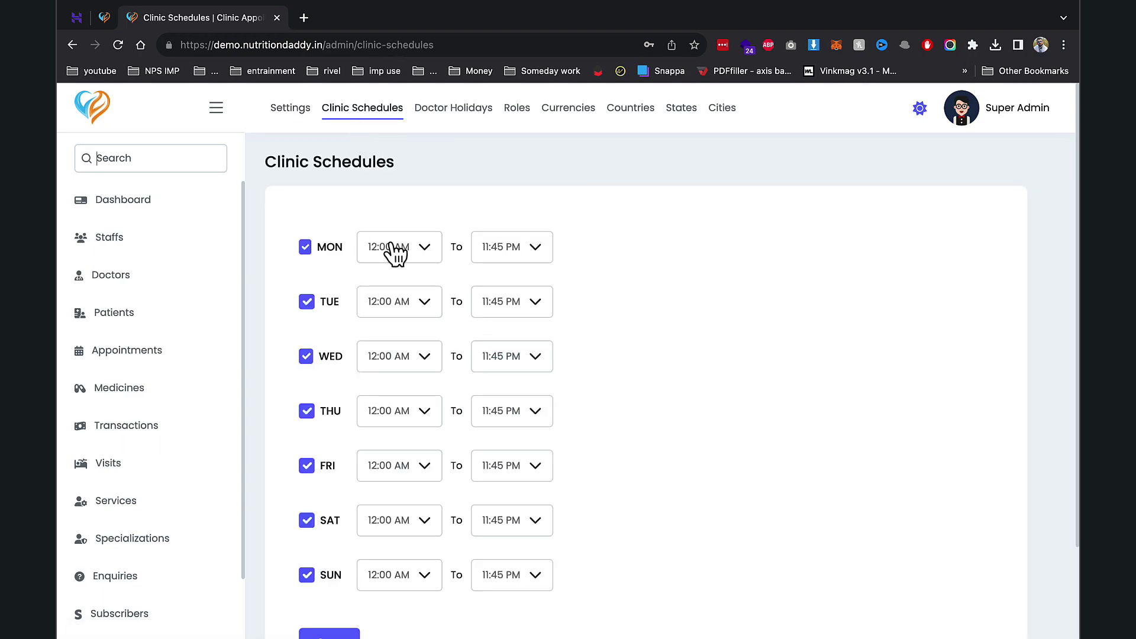
left_click(395, 251)
left_click(717, 343)
scroll(714, 346, "down", 3)
scroll(472, 439, "up", 3)
Browse the Doctor Holidays, Roles and Countries tabs, then open the Staffs list
left_click(473, 109)
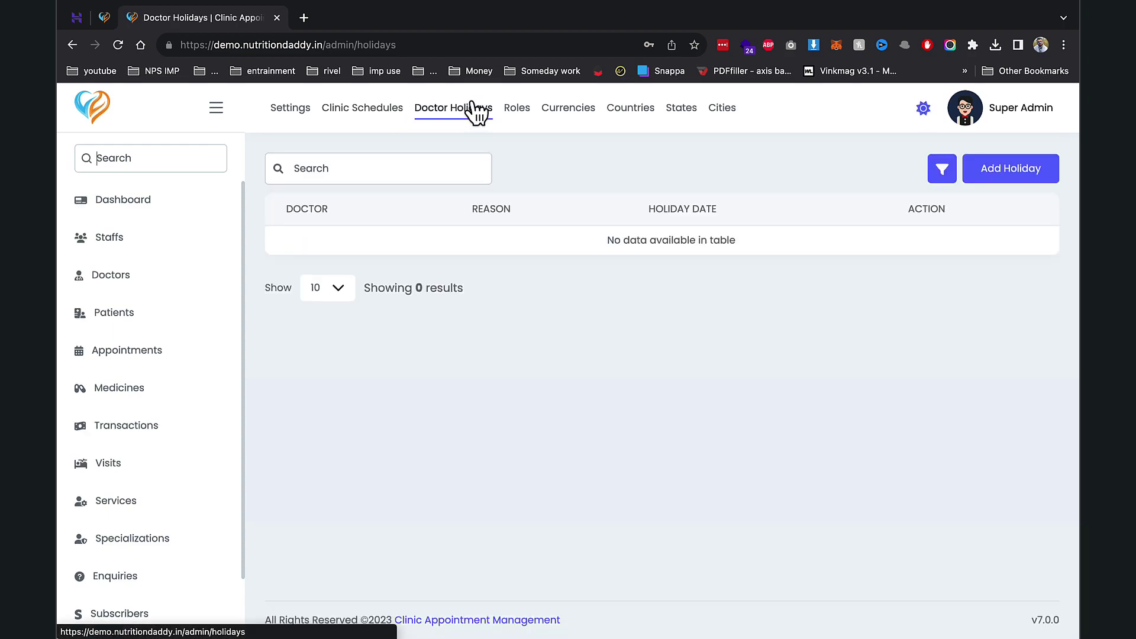
left_click(516, 110)
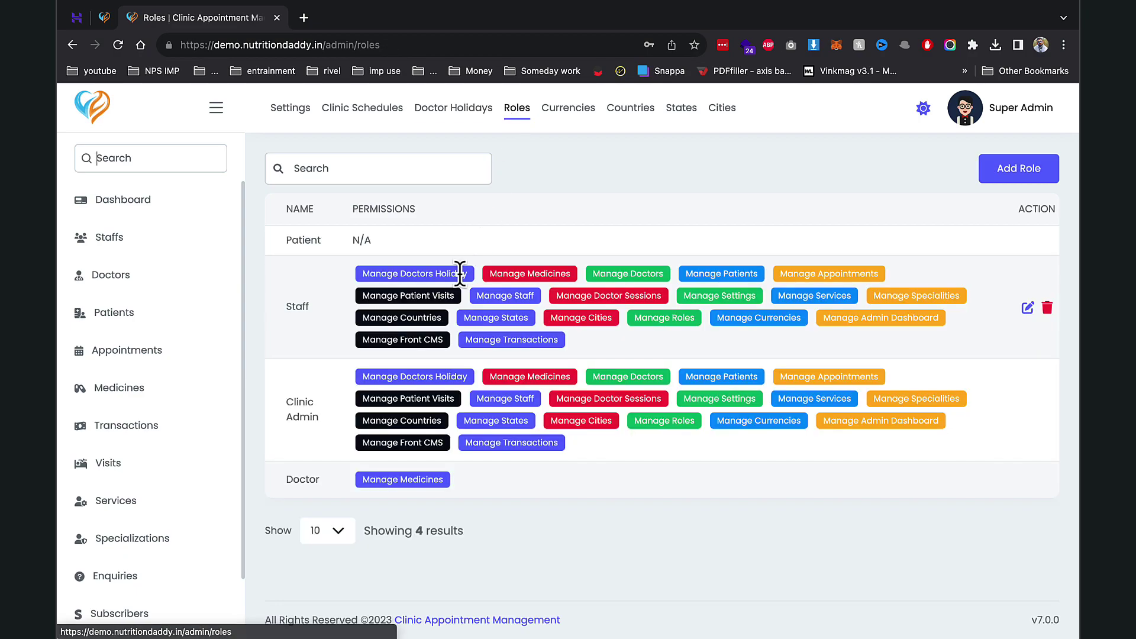
left_click(94, 244)
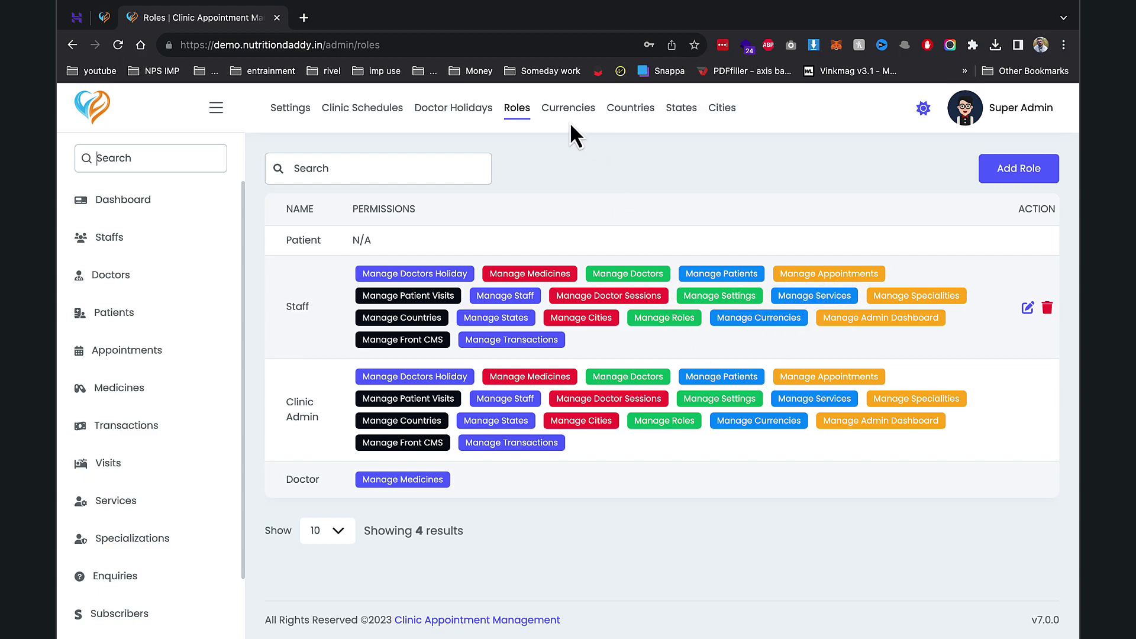
left_click(630, 113)
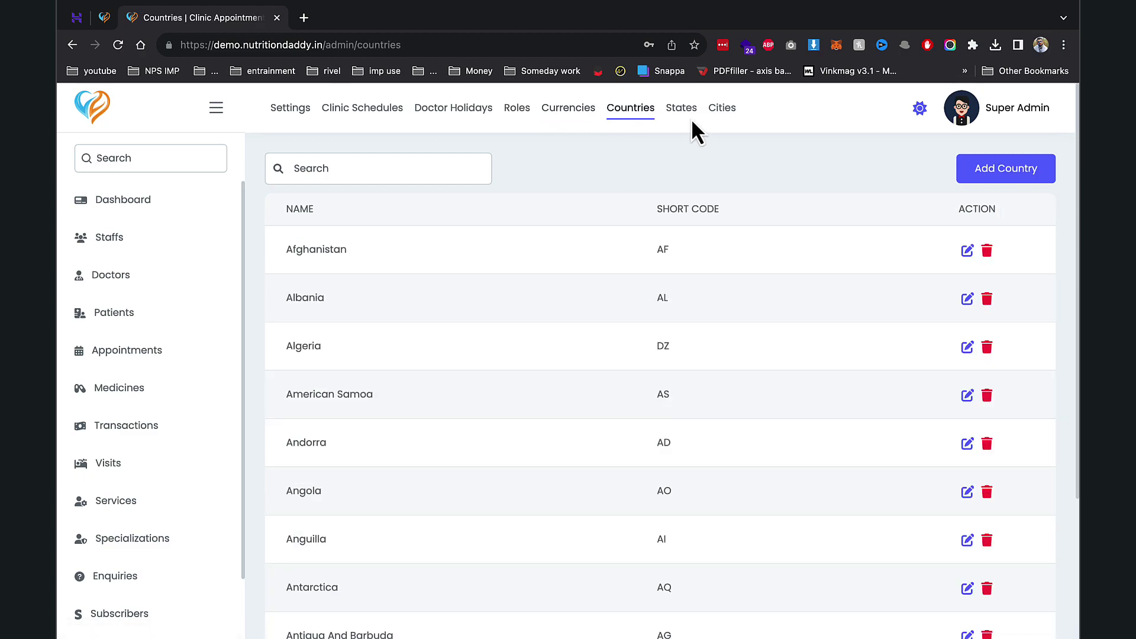
left_click(153, 245)
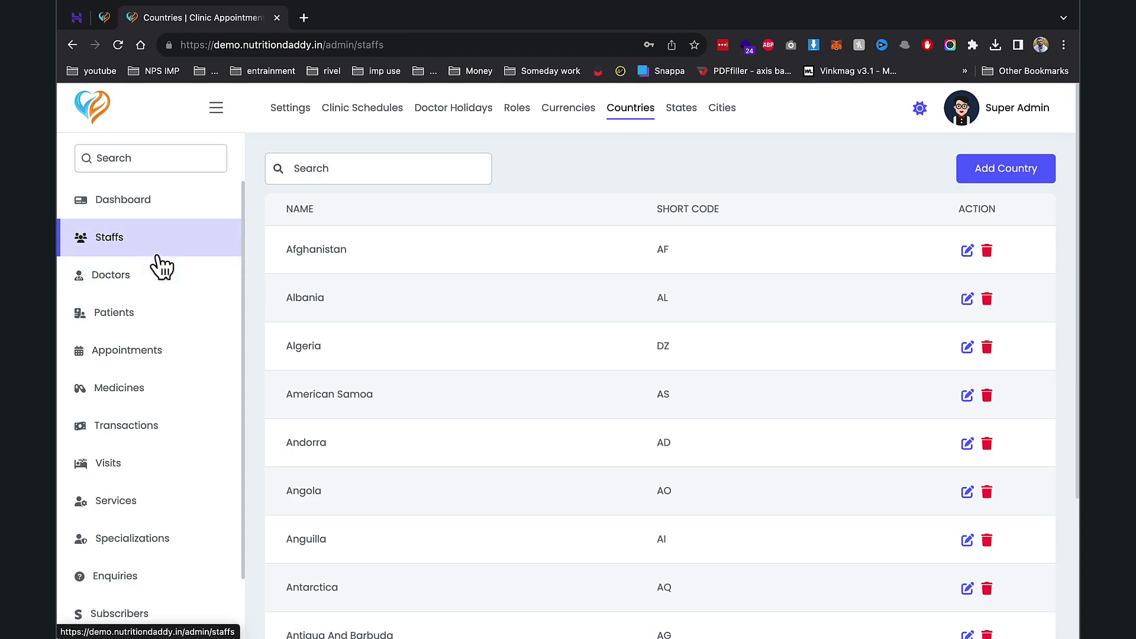
Glance at the Patients and Appointments lists, then sign out of the admin account
left_click(142, 314)
left_click(150, 355)
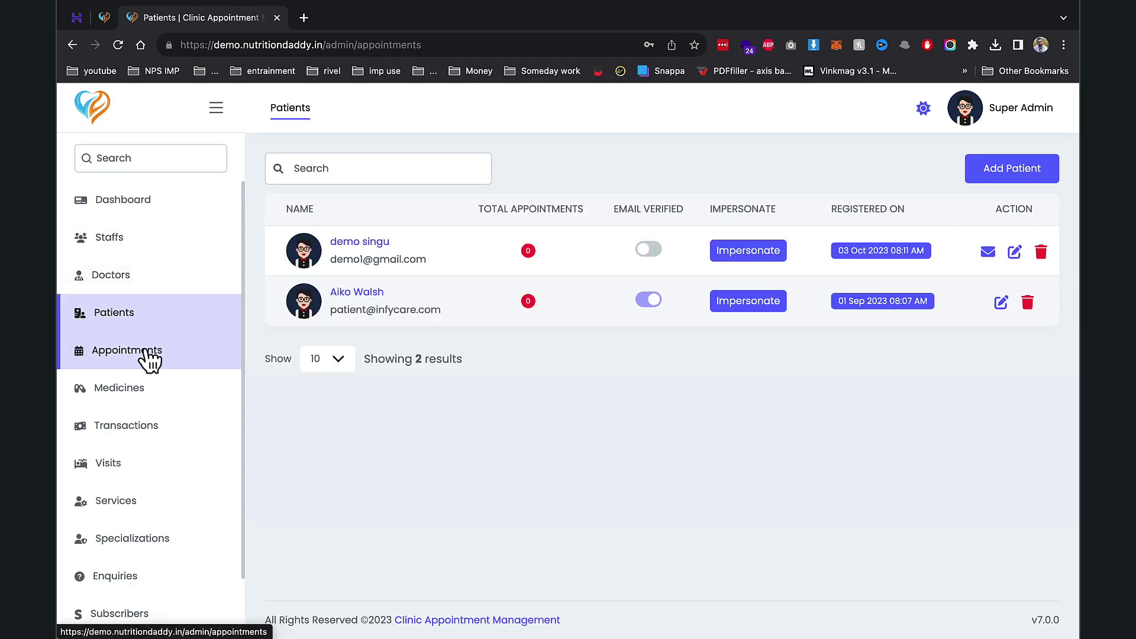
left_click(989, 116)
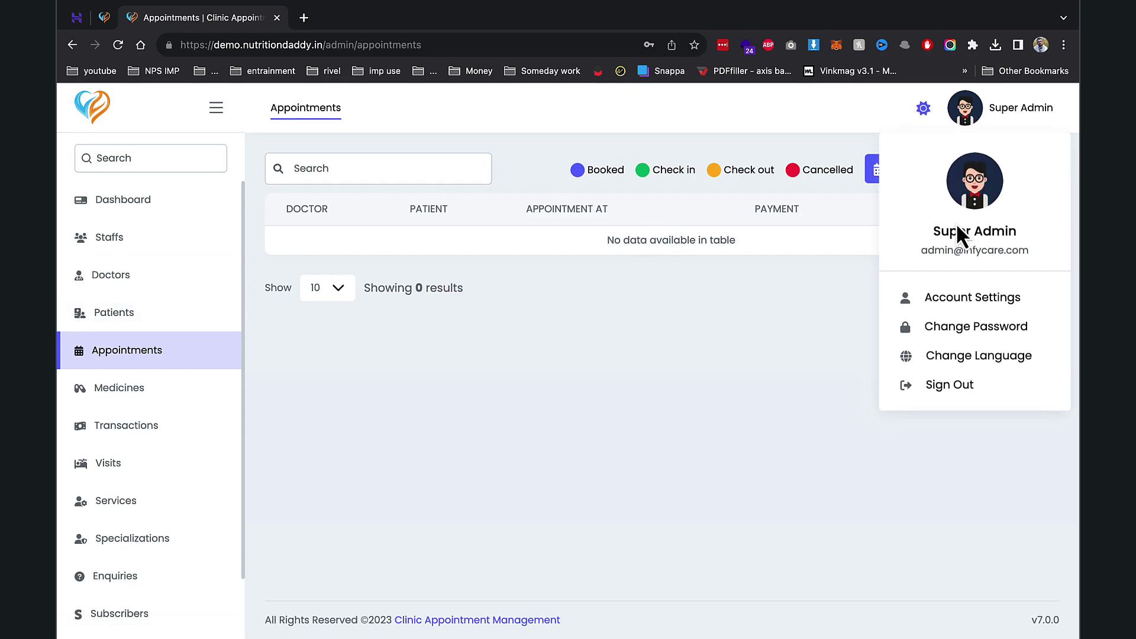
left_click(947, 386)
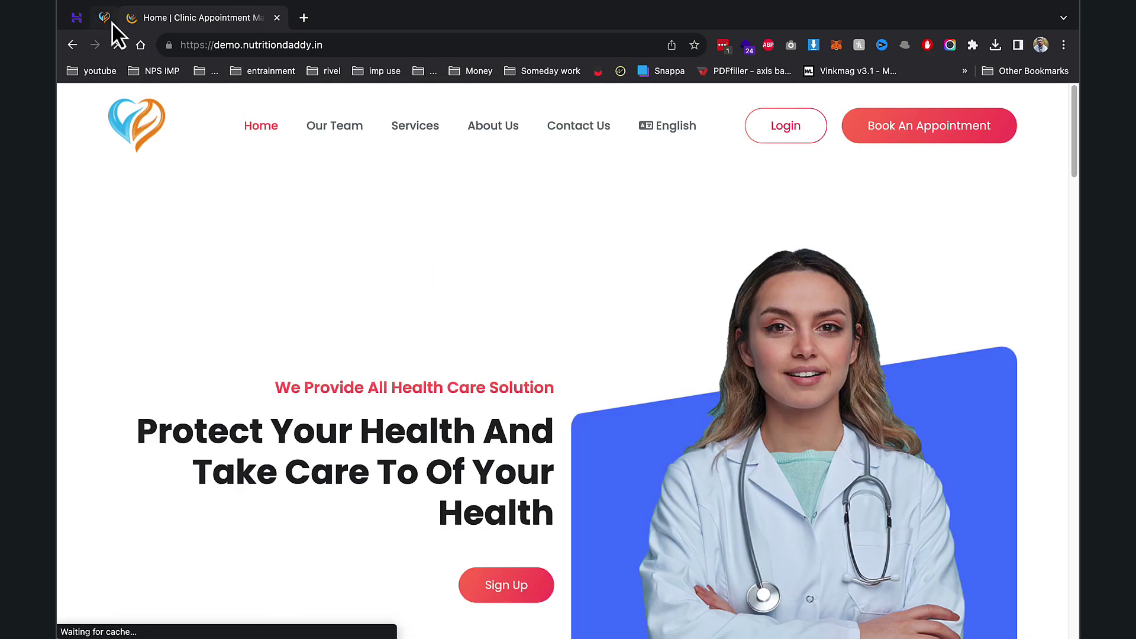
Copy the doctor's demo login email from the docs into the Login page's email field
left_click(107, 19)
scroll(562, 414, "down", 2)
left_click(489, 459)
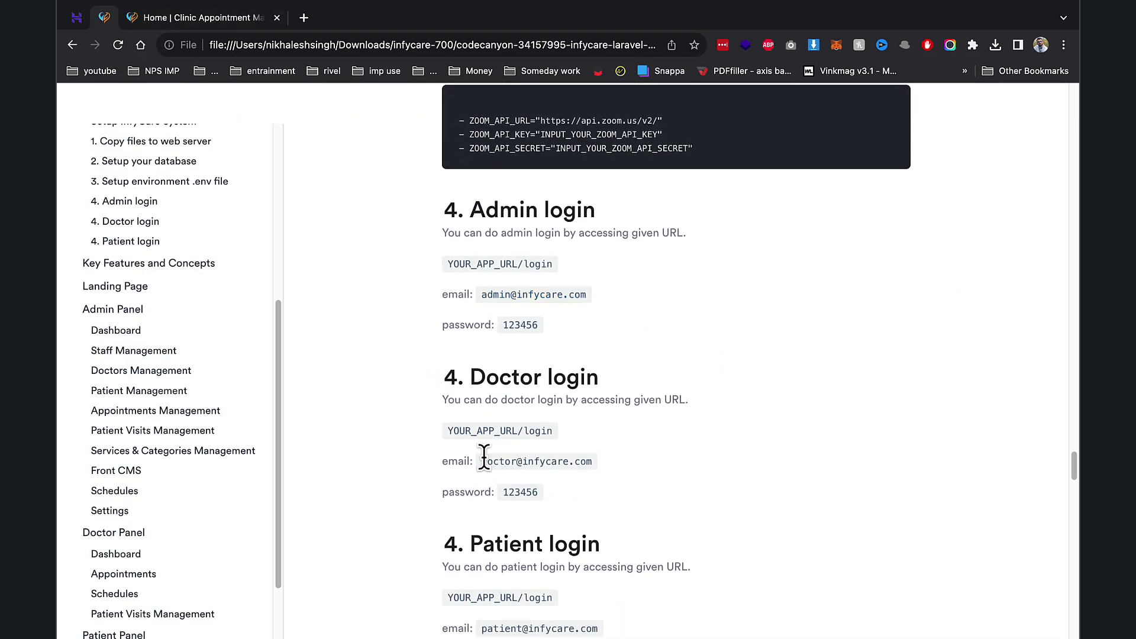
left_click_drag(590, 462, 506, 474)
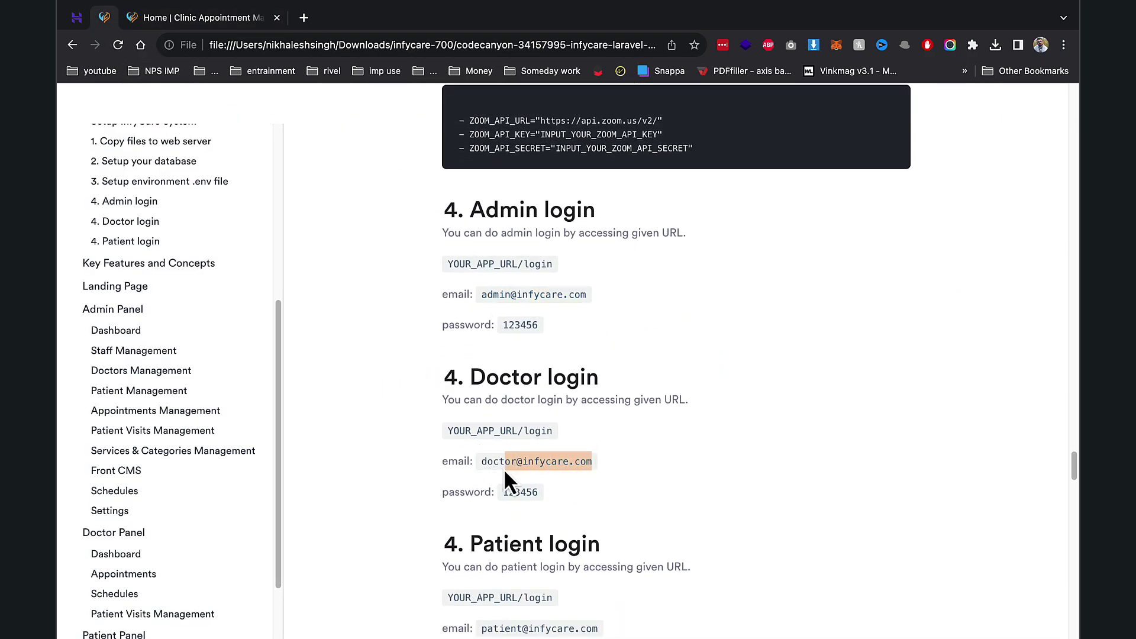
left_click(250, 23)
left_click(811, 134)
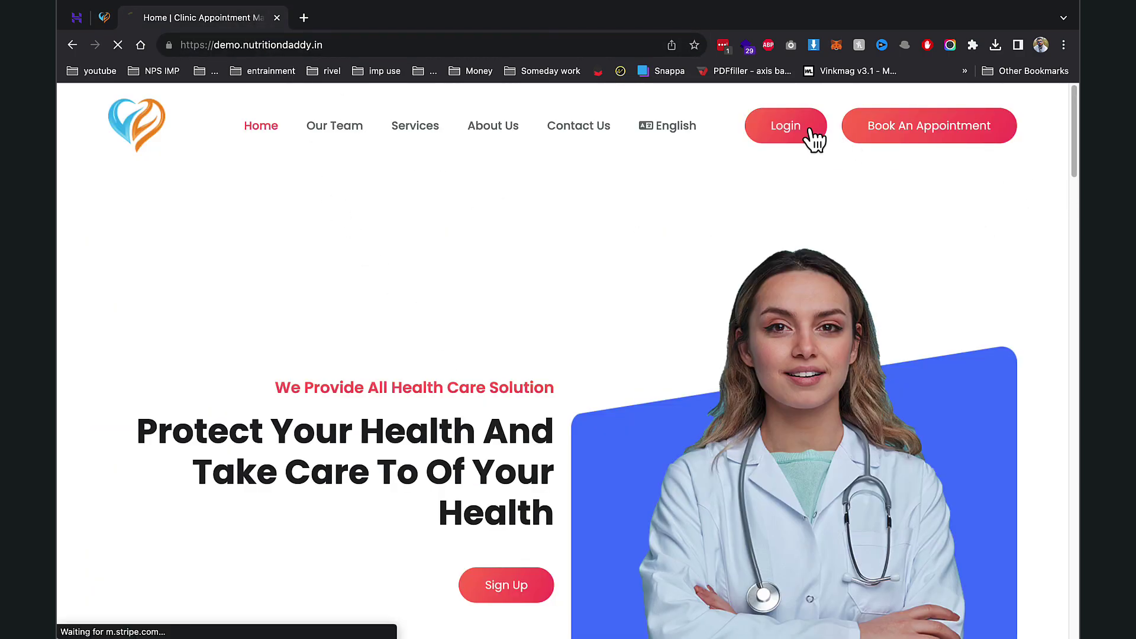
left_click(515, 322)
key("super+v")
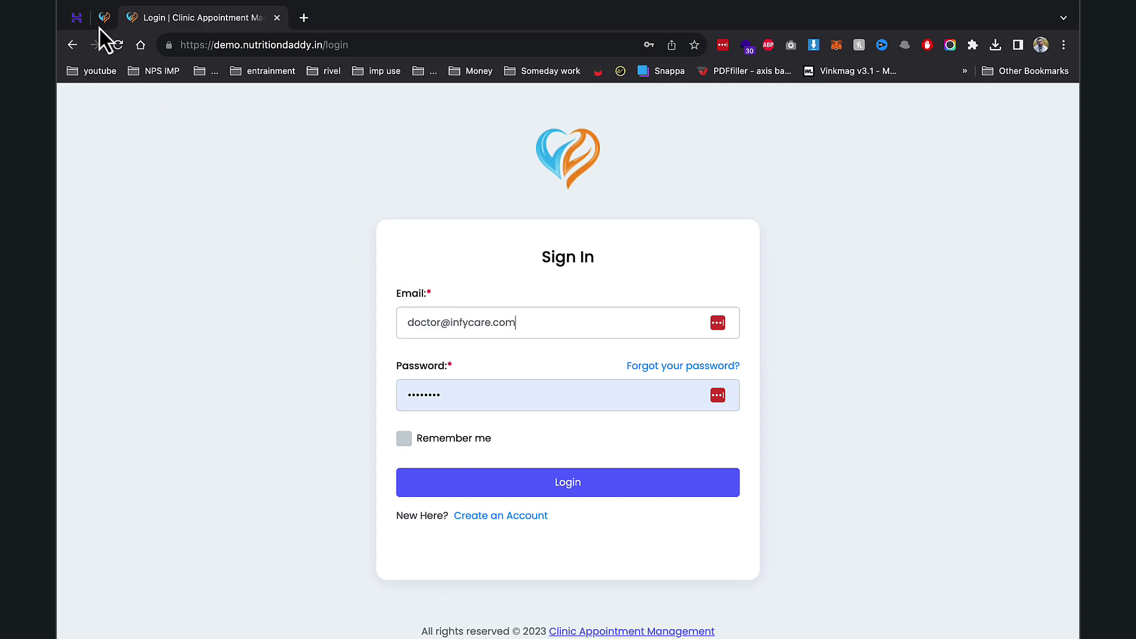
Paste the doctor's demo password from the docs, log in, and dismiss the browser popups
left_click(96, 25)
left_click_drag(505, 493, 535, 491)
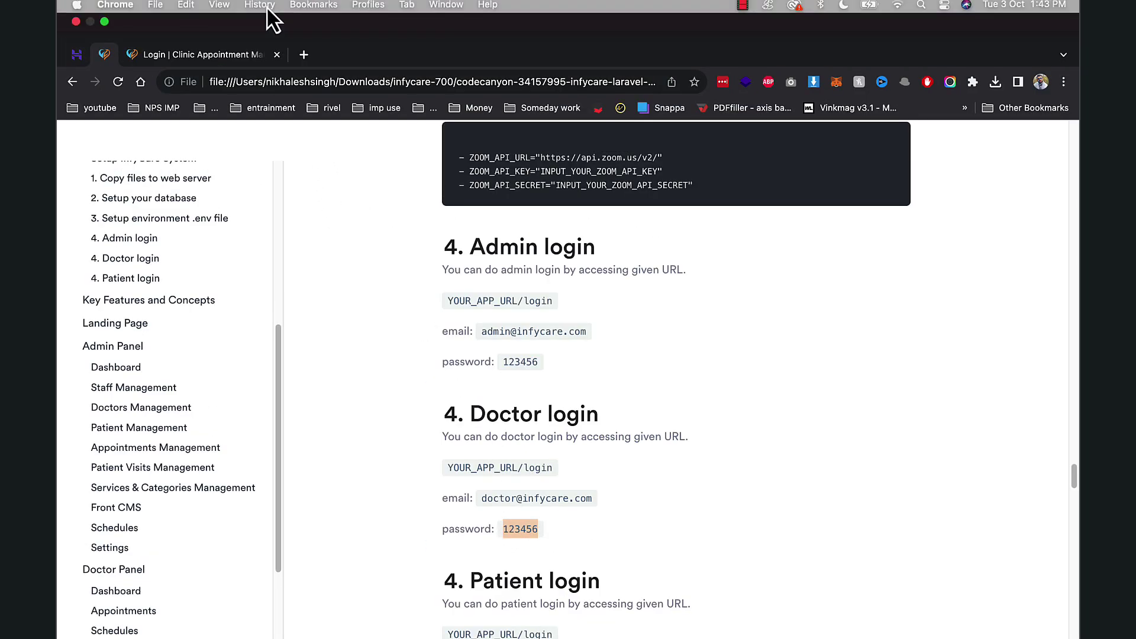
left_click(223, 51)
left_click(441, 394)
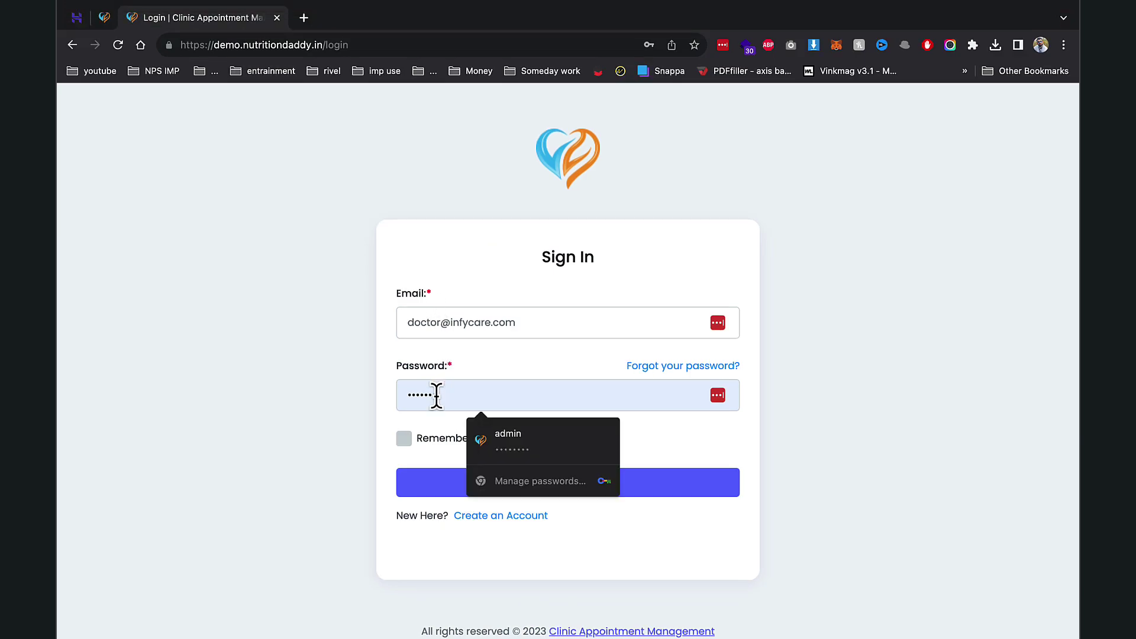
key("ctrl+a")
key("ctrl+v")
left_click(455, 493)
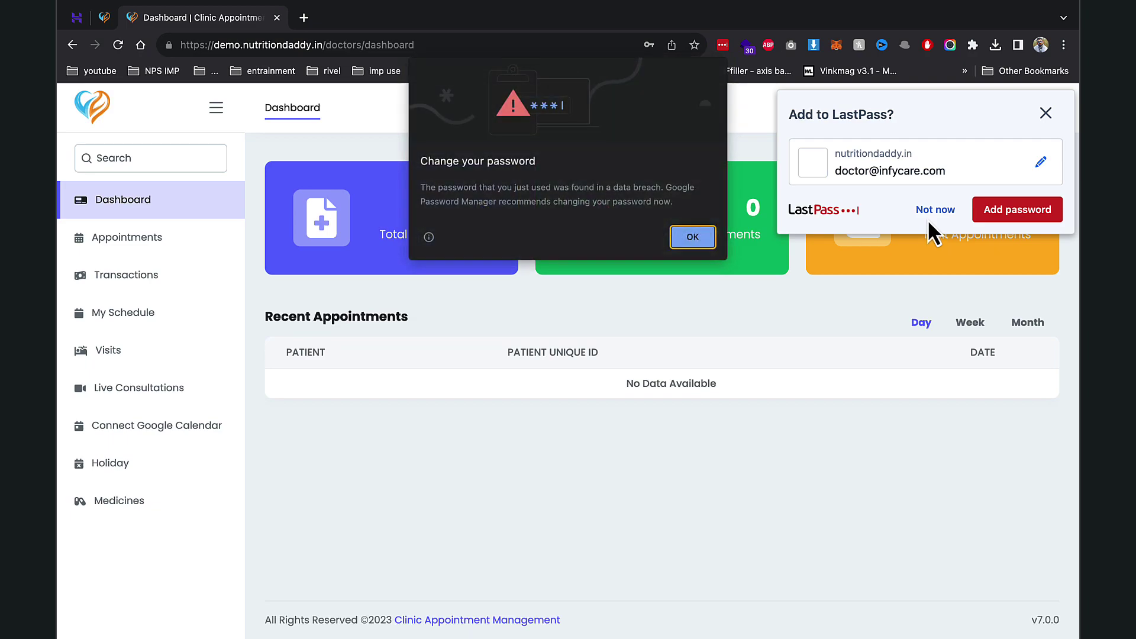
left_click(686, 240)
left_click(934, 211)
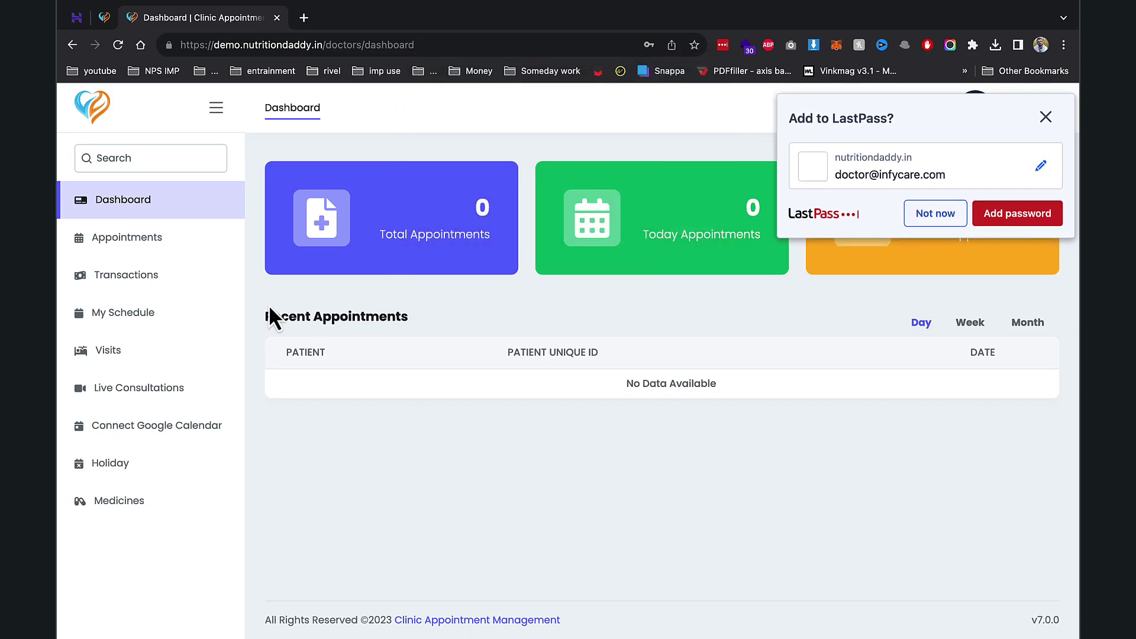
Leave Appointments for My Schedule and set the schedule gap to 20 minutes
left_click(183, 259)
left_click(976, 178)
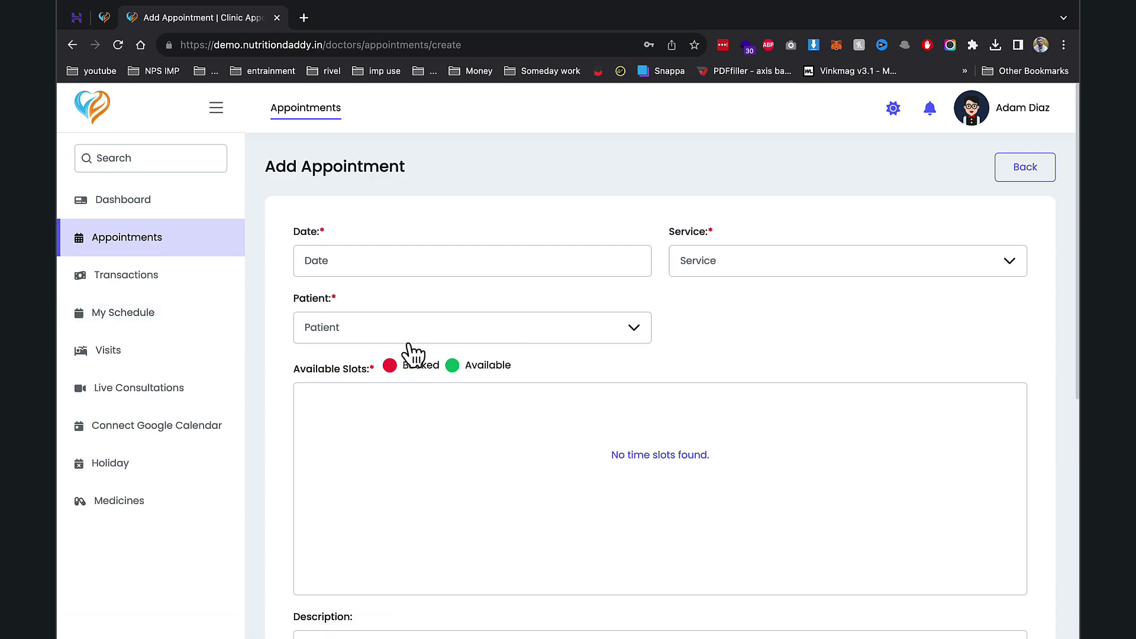
left_click(208, 328)
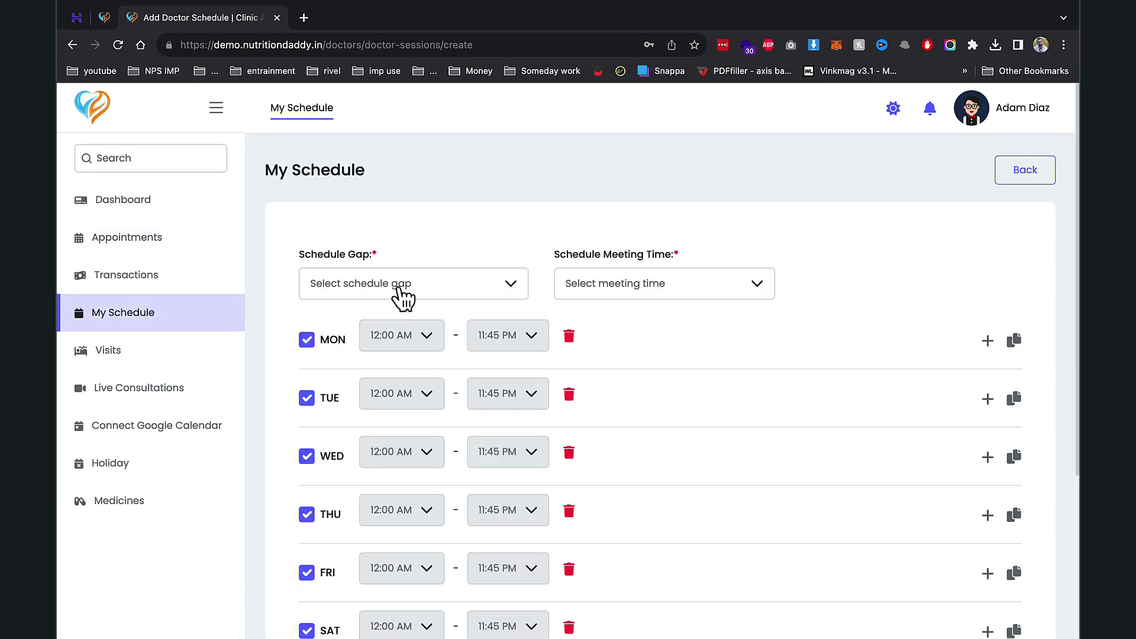
left_click(380, 291)
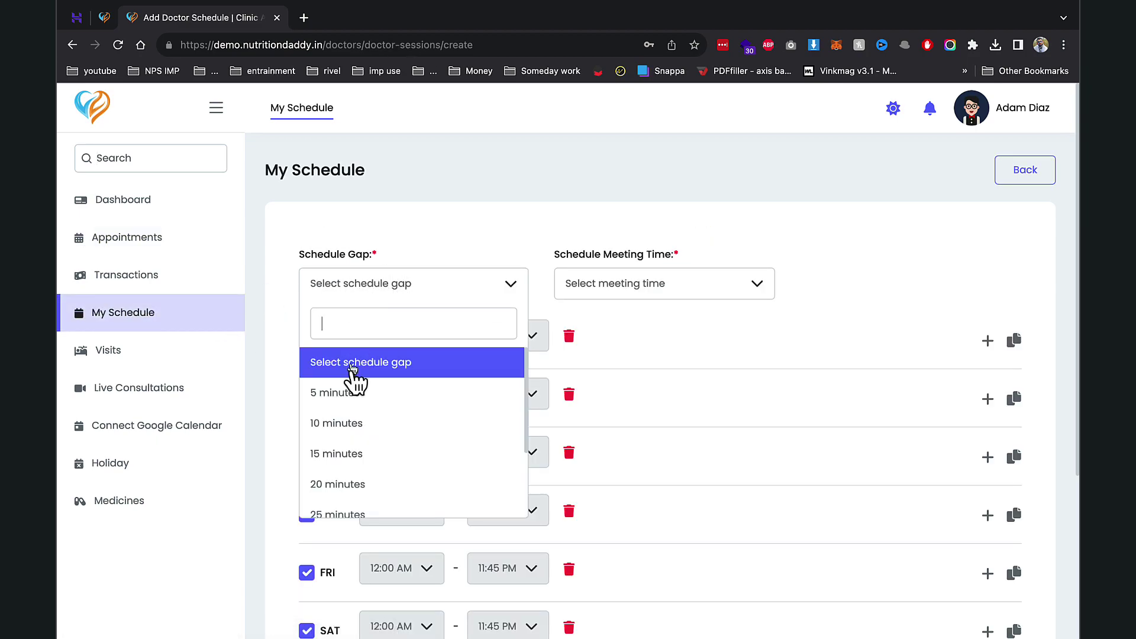
scroll(355, 497, "down", 1)
left_click(354, 461)
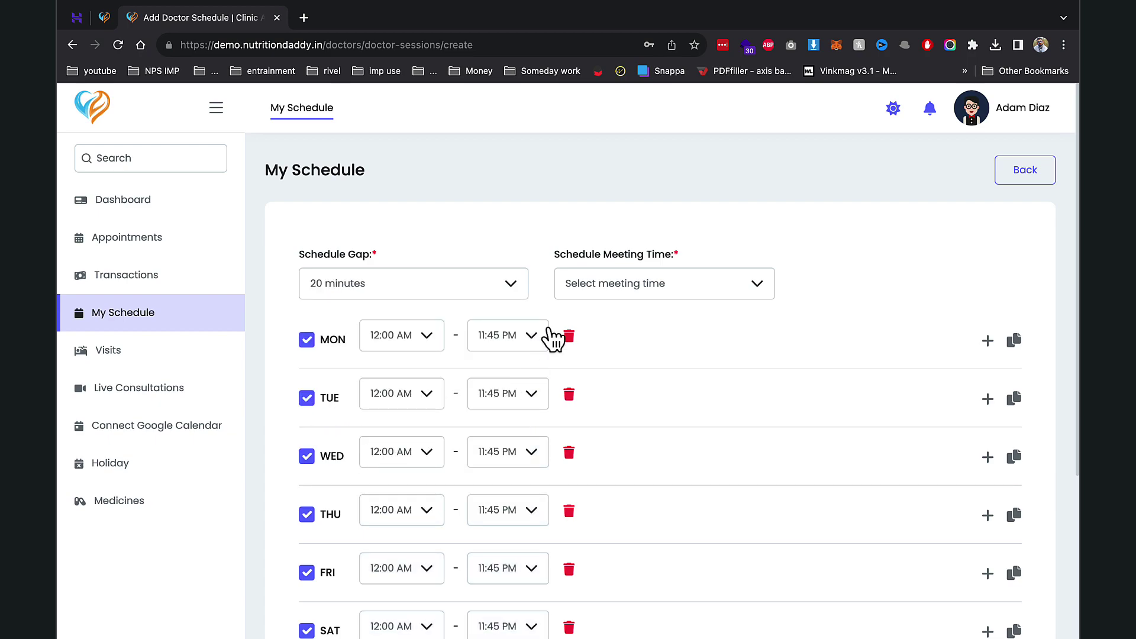
Set meetings to 30 minutes, save the weekly schedule, and return to Appointments
left_click(581, 292)
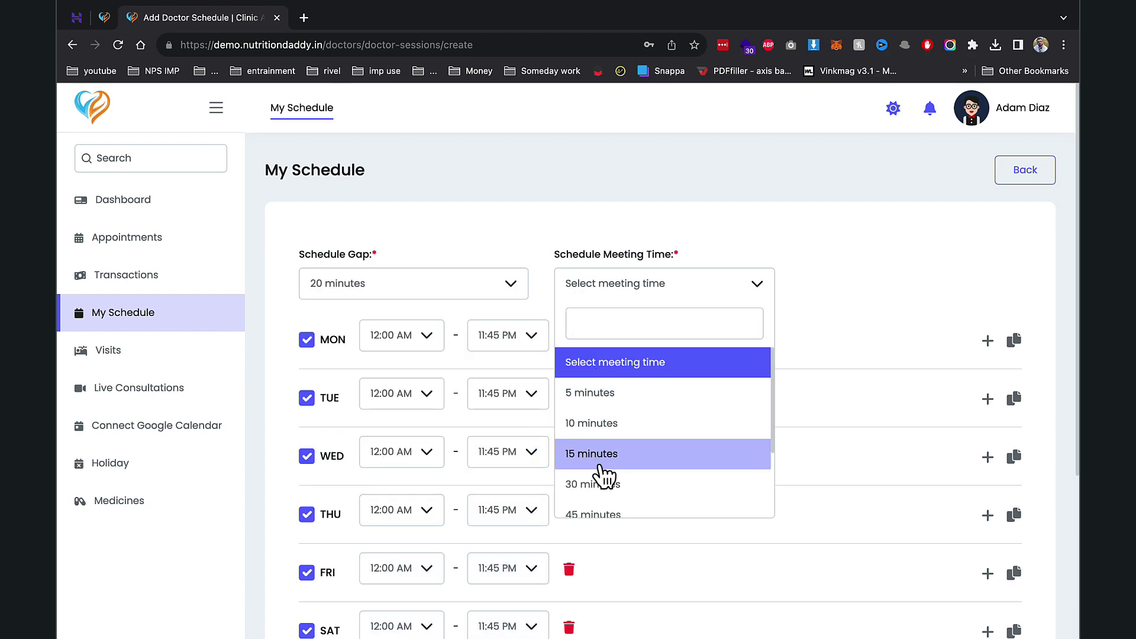
left_click(601, 485)
scroll(500, 329, "down", 4)
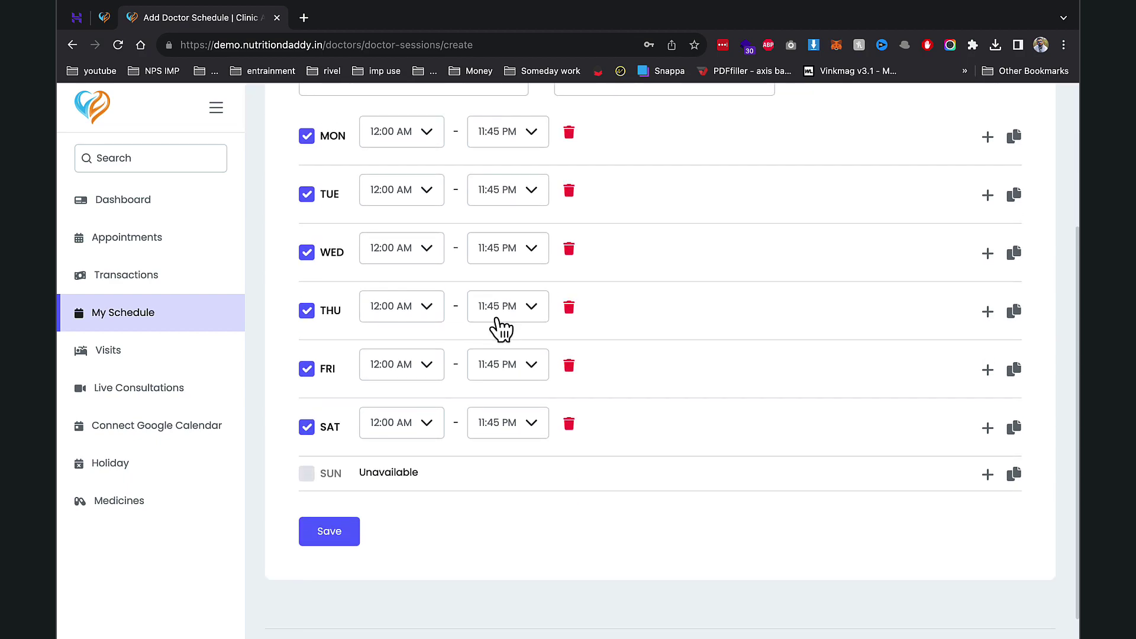
left_click(361, 503)
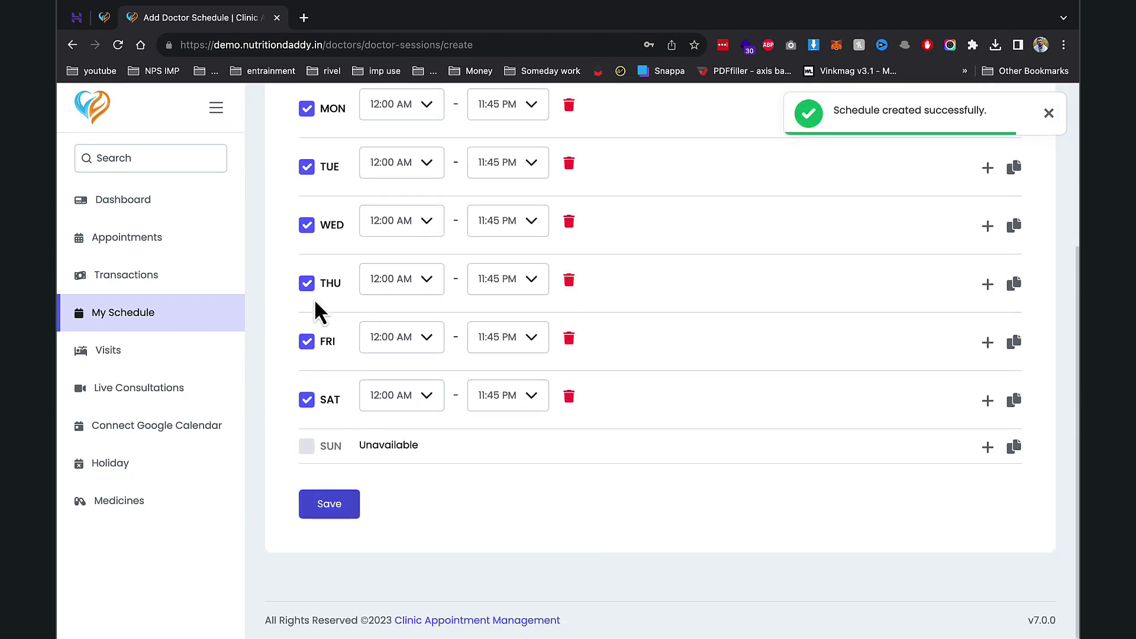
left_click(204, 244)
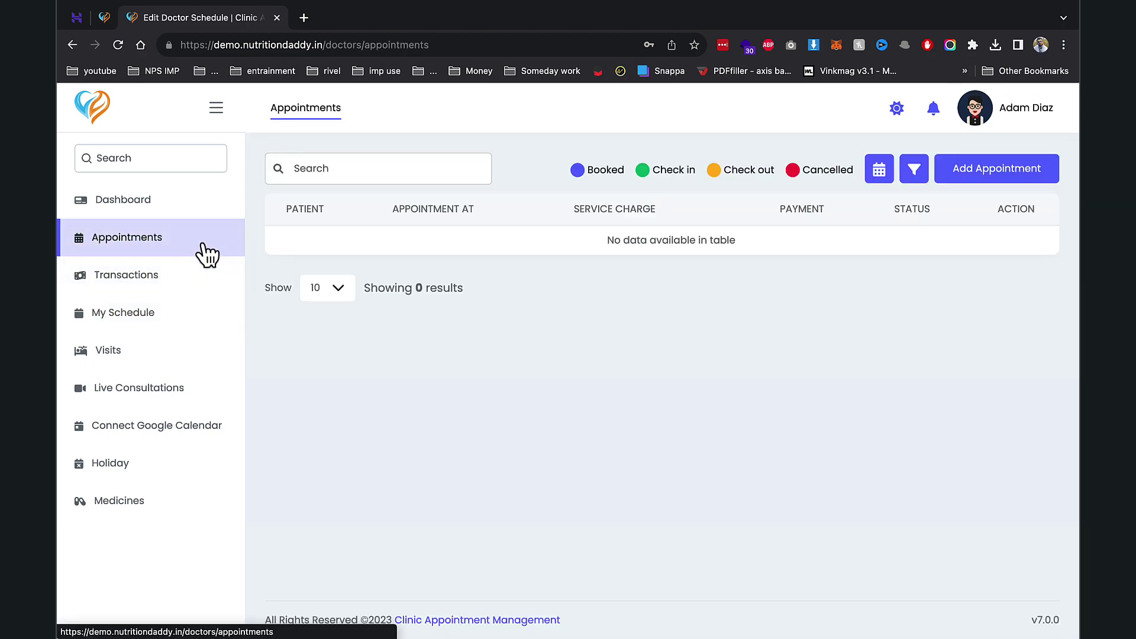
Fill a Diagnostics appointment for 2023-10-04, a patient, 01:40 AM slot, then go to Transactions unsaved
left_click(975, 175)
left_click(477, 269)
left_click(384, 363)
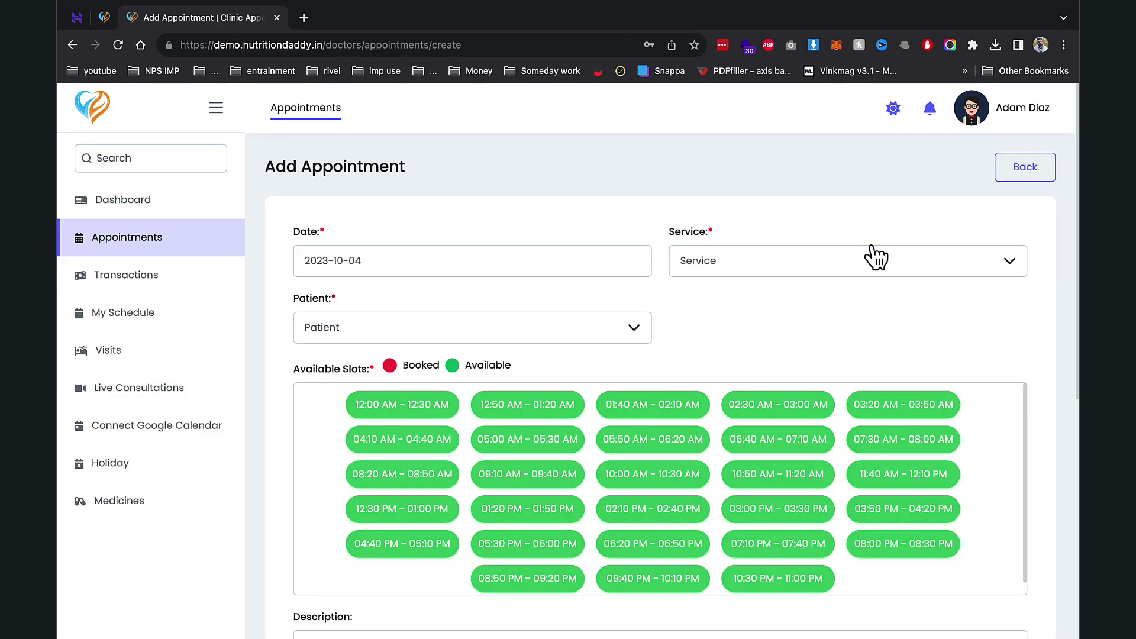
left_click(764, 263)
left_click(728, 370)
left_click(512, 331)
left_click(418, 438)
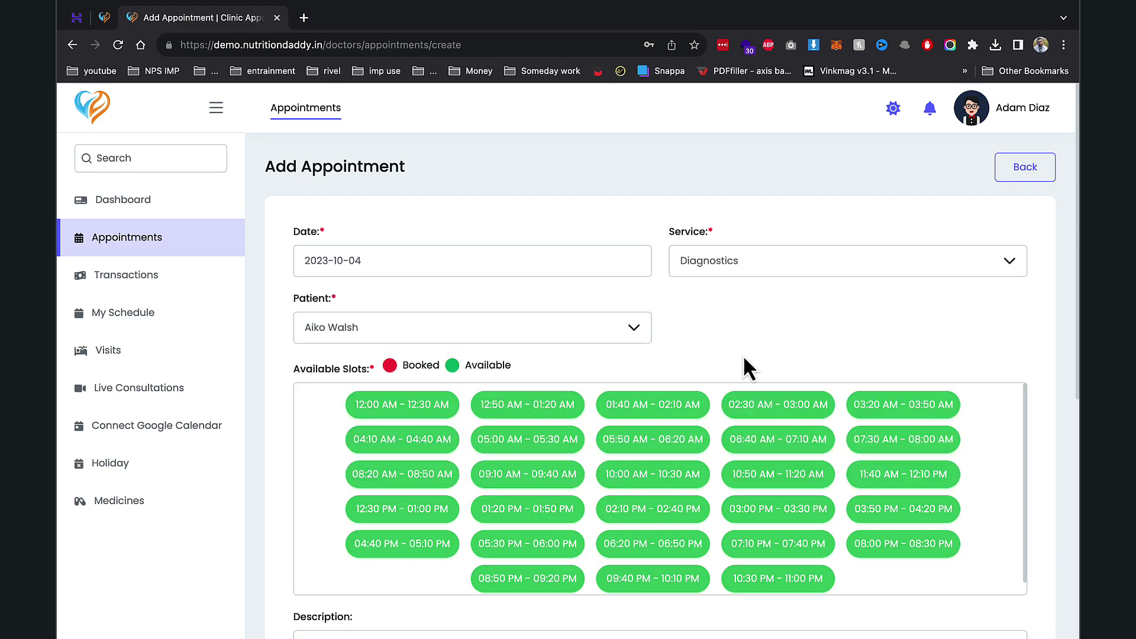
left_click(686, 416)
scroll(713, 366, "down", 7)
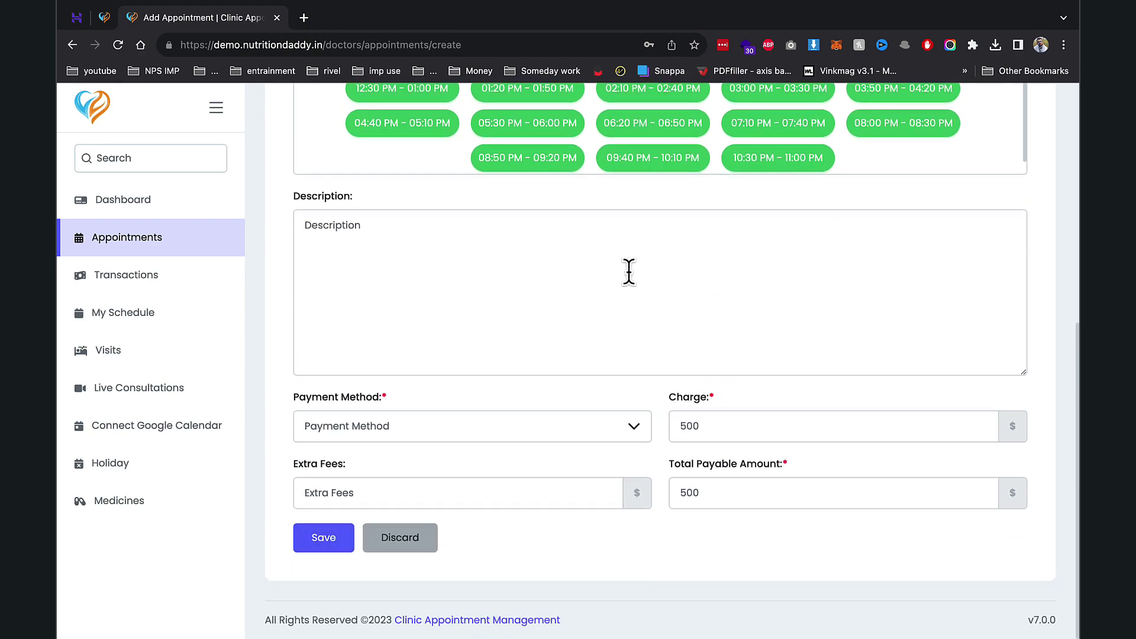
left_click(184, 282)
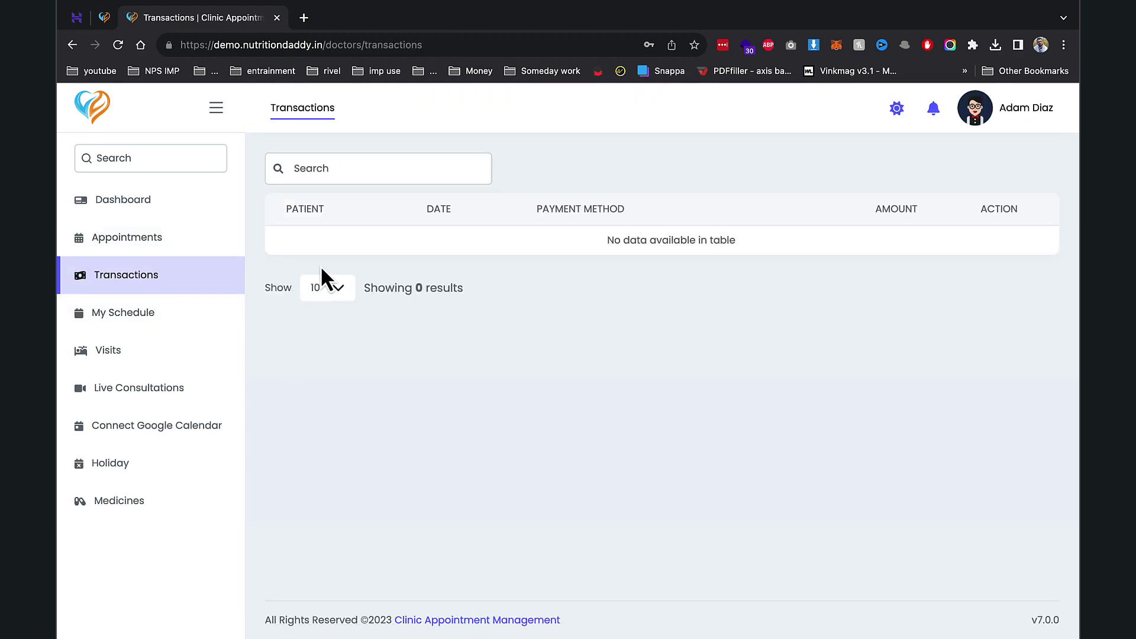
View Google Calendar connection, then on Live Consultations try Zoom and close the Add Credential form
left_click(157, 425)
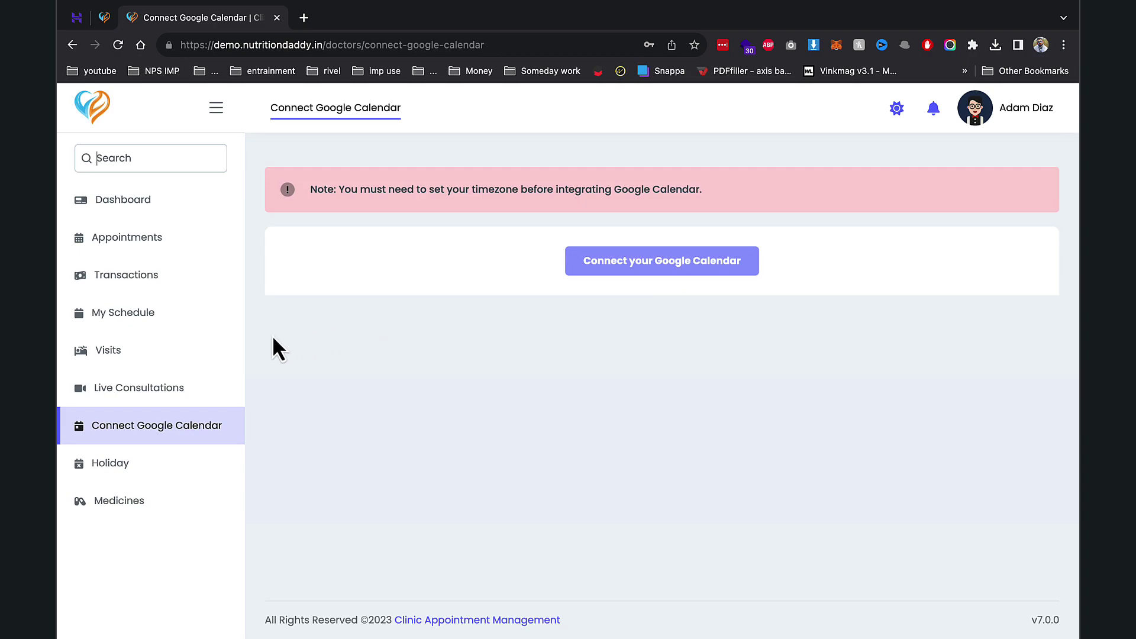
left_click(186, 385)
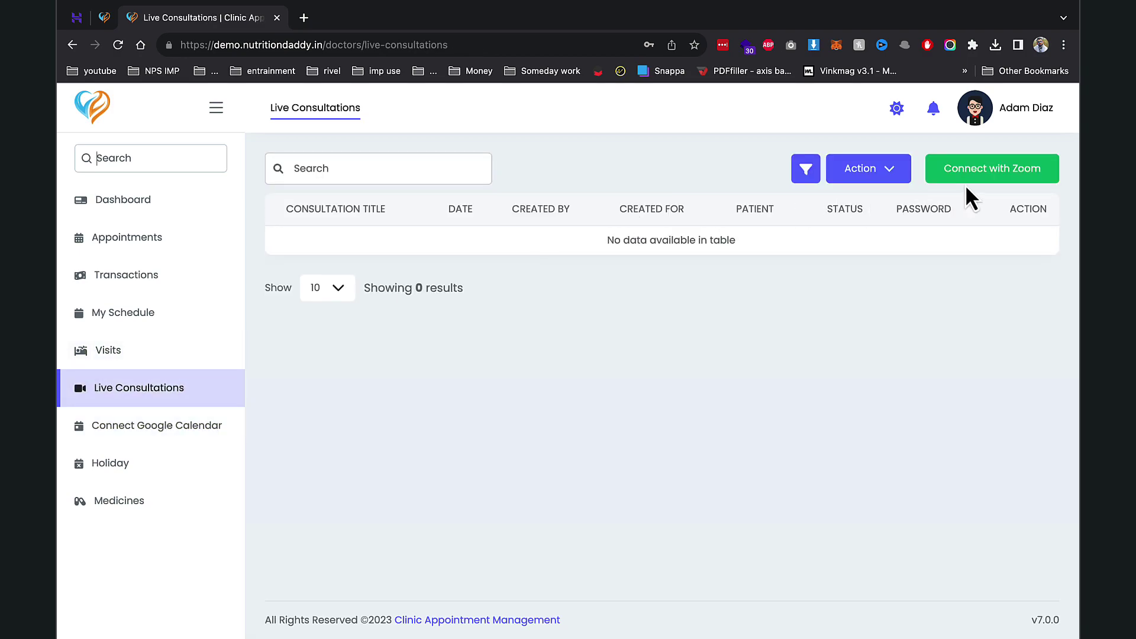
left_click(1005, 176)
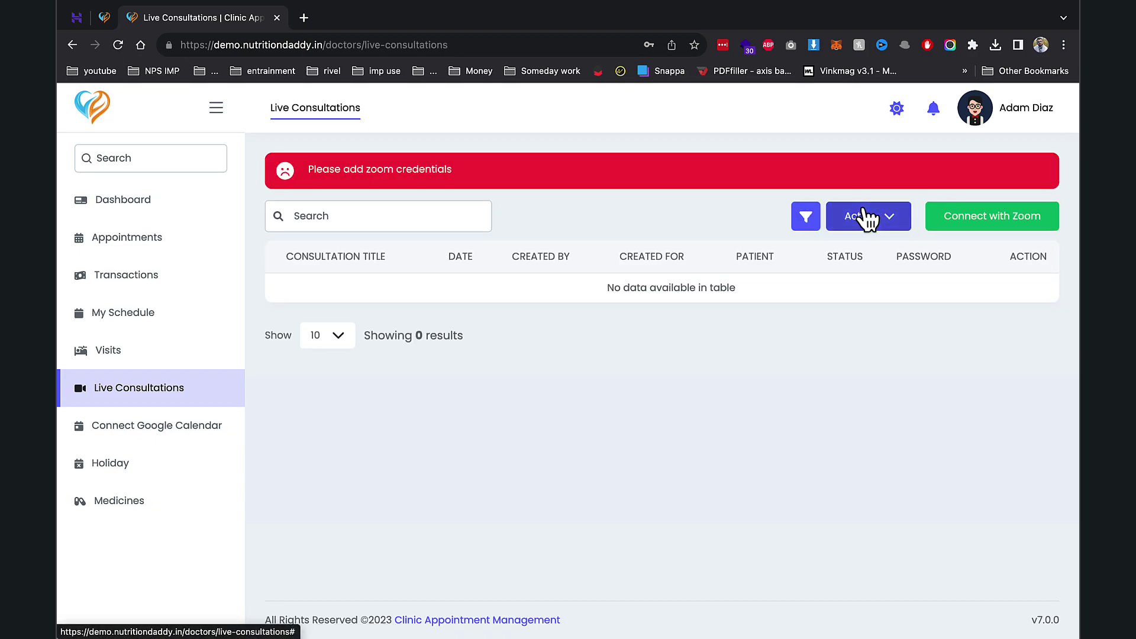
left_click(867, 219)
left_click(875, 283)
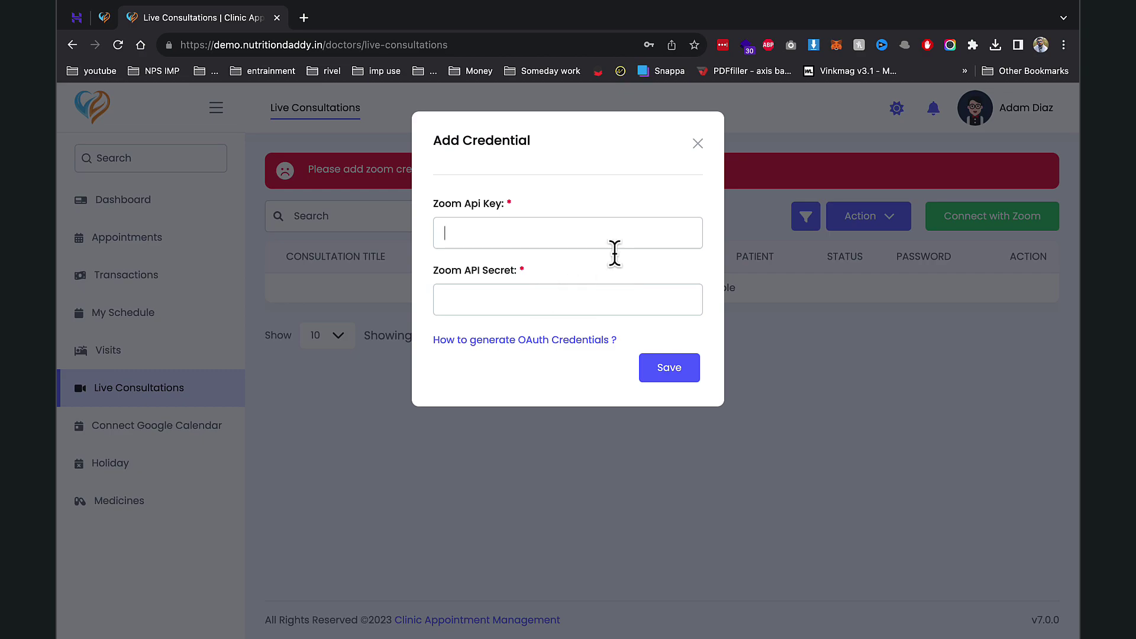
left_click(696, 146)
Start a New Live Consultation, enable host video, then cancel it
left_click(876, 173)
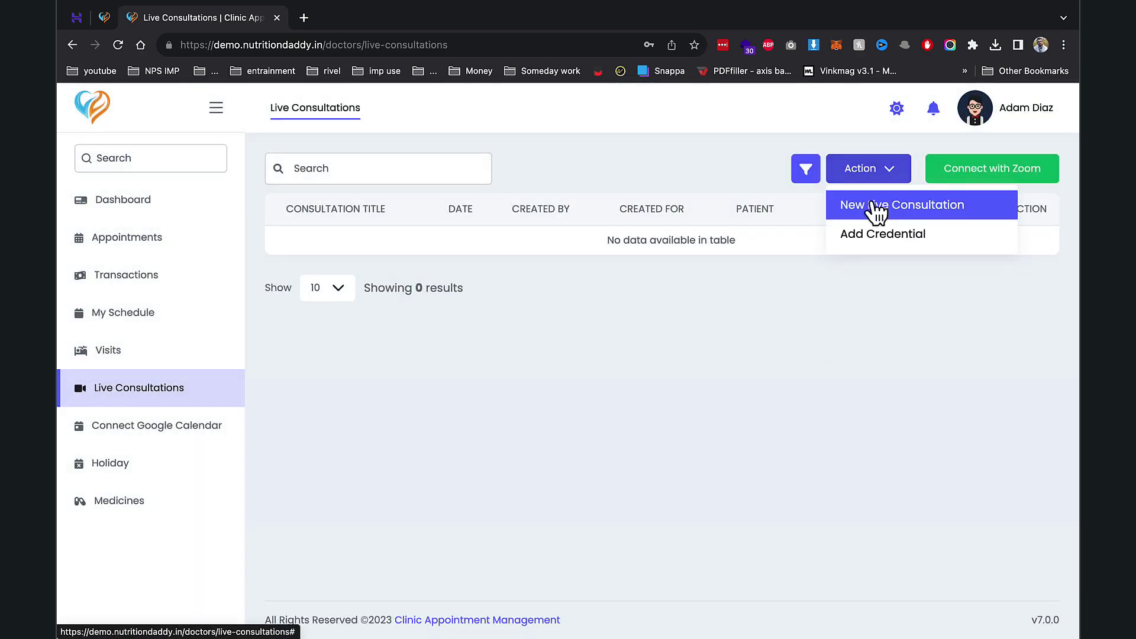
left_click(807, 212)
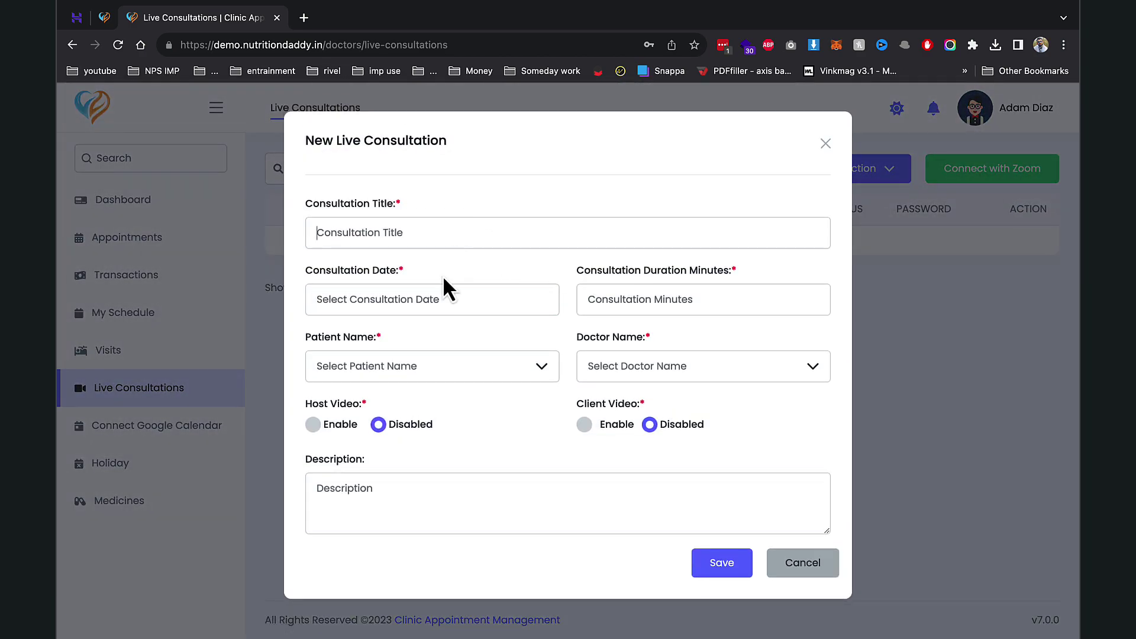
left_click(312, 425)
left_click(809, 572)
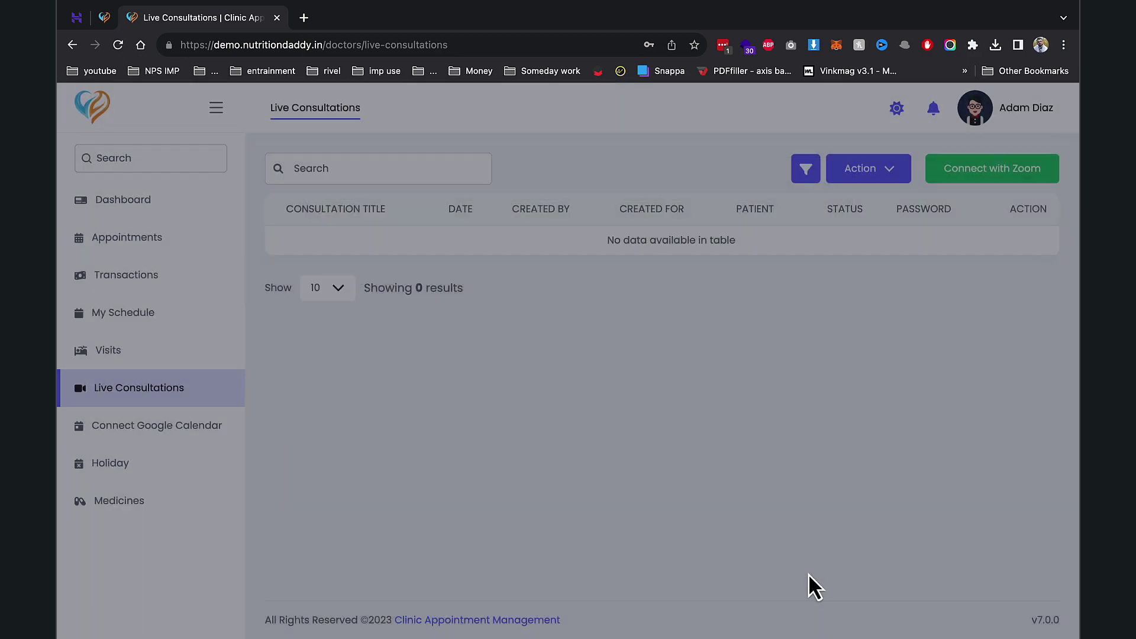